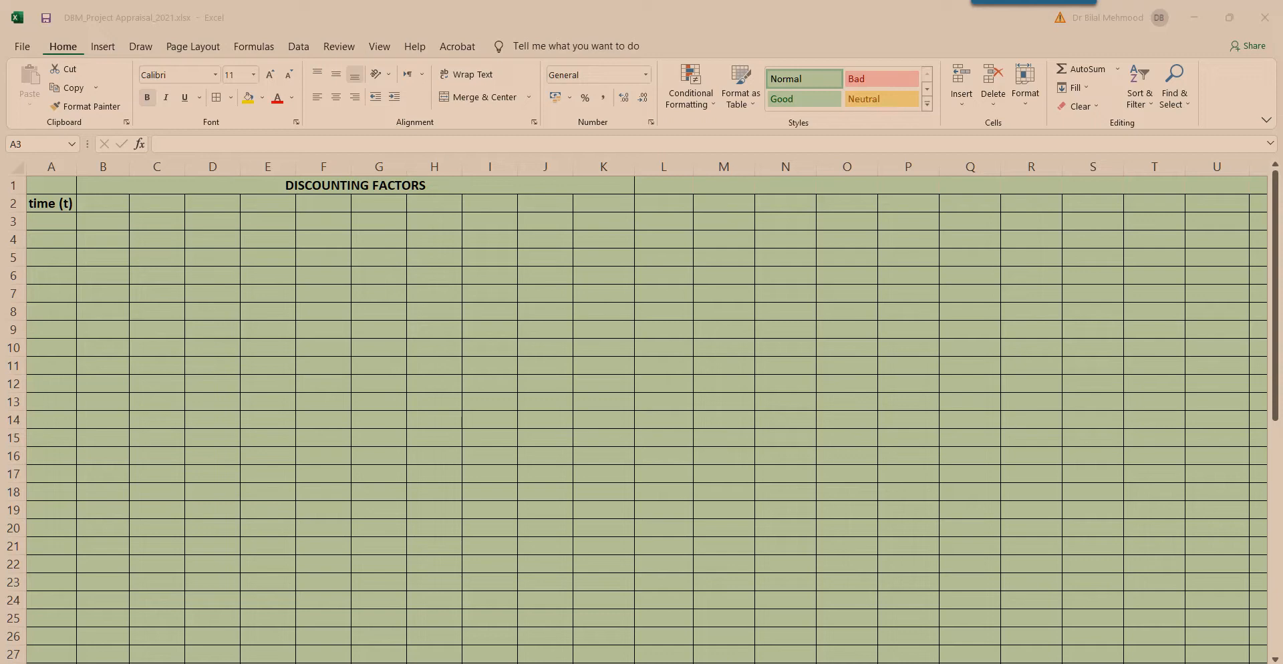
Look over the DISCOUNTING FACTORS title and the empty rate row beneath it in the project appraisal workbook
{"action": "key", "text": "alt+Tab"}
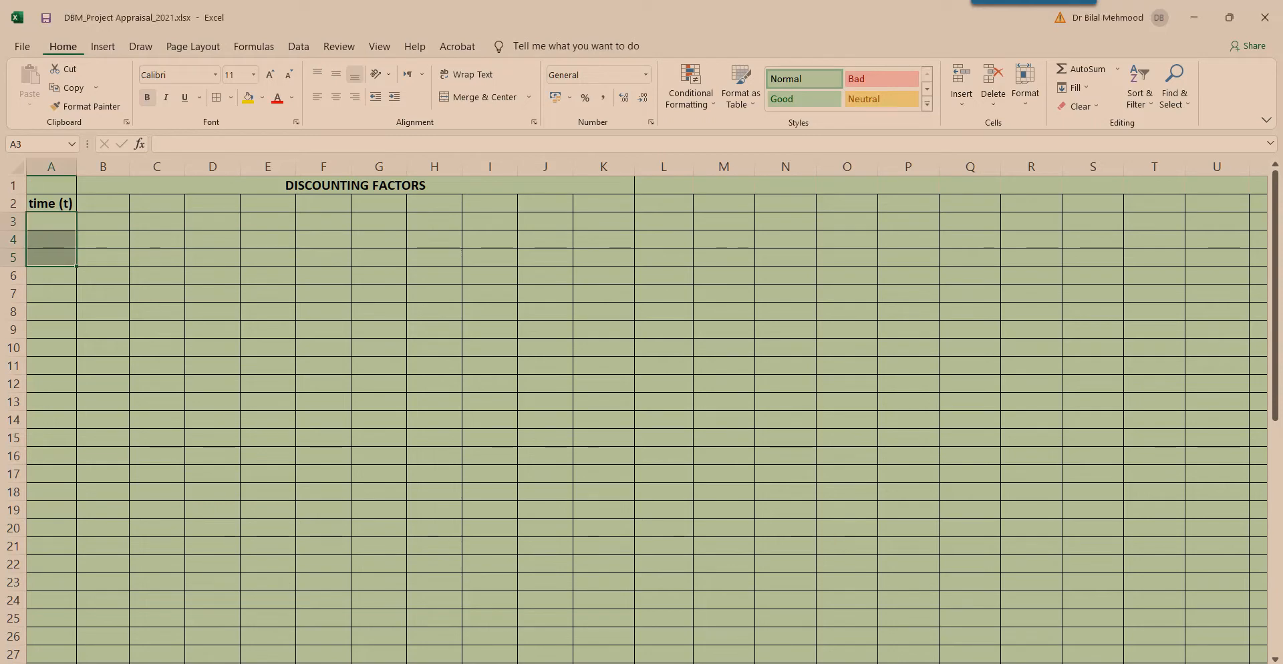
{"action": "left_click", "coordinate": [51, 186]}
{"action": "left_click", "coordinate": [355, 186]}
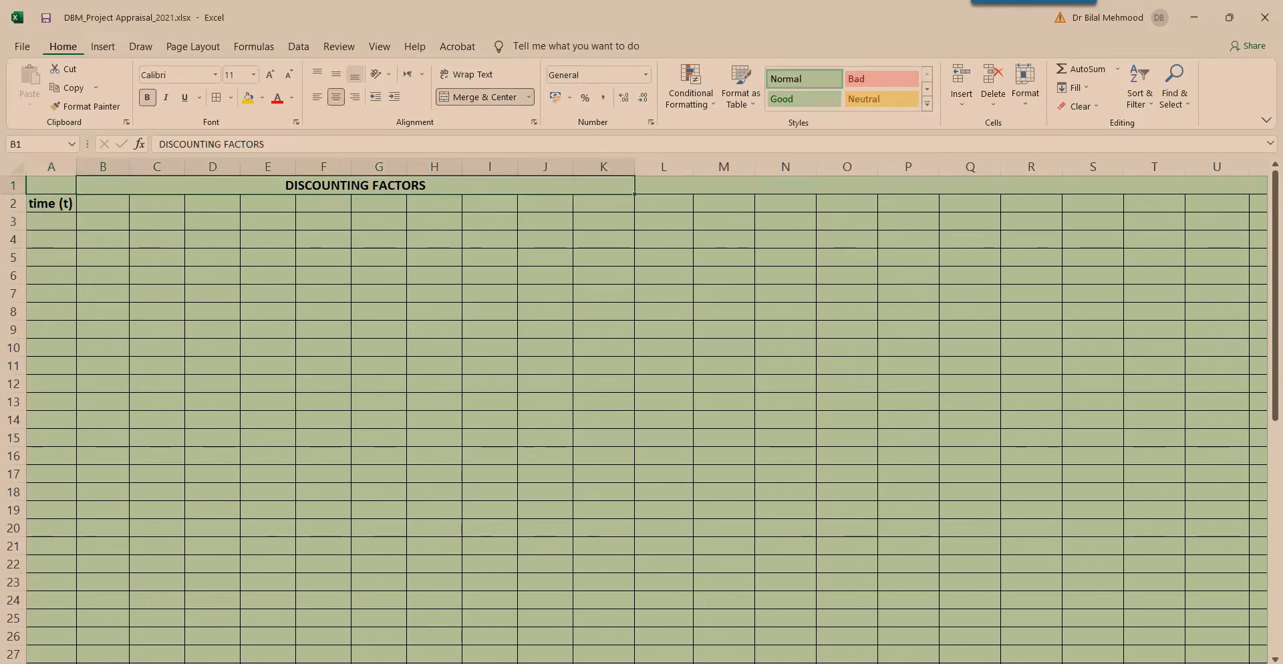
{"action": "left_click_drag", "start_coordinate": [103, 204], "coordinate": [970, 204]}
{"action": "key", "text": "shift+Right"}
{"action": "key", "text": "shift+Right"}
{"action": "key", "text": "shift+Right"}
{"action": "key", "text": "shift+Right"}
{"action": "key", "text": "shift+Right"}
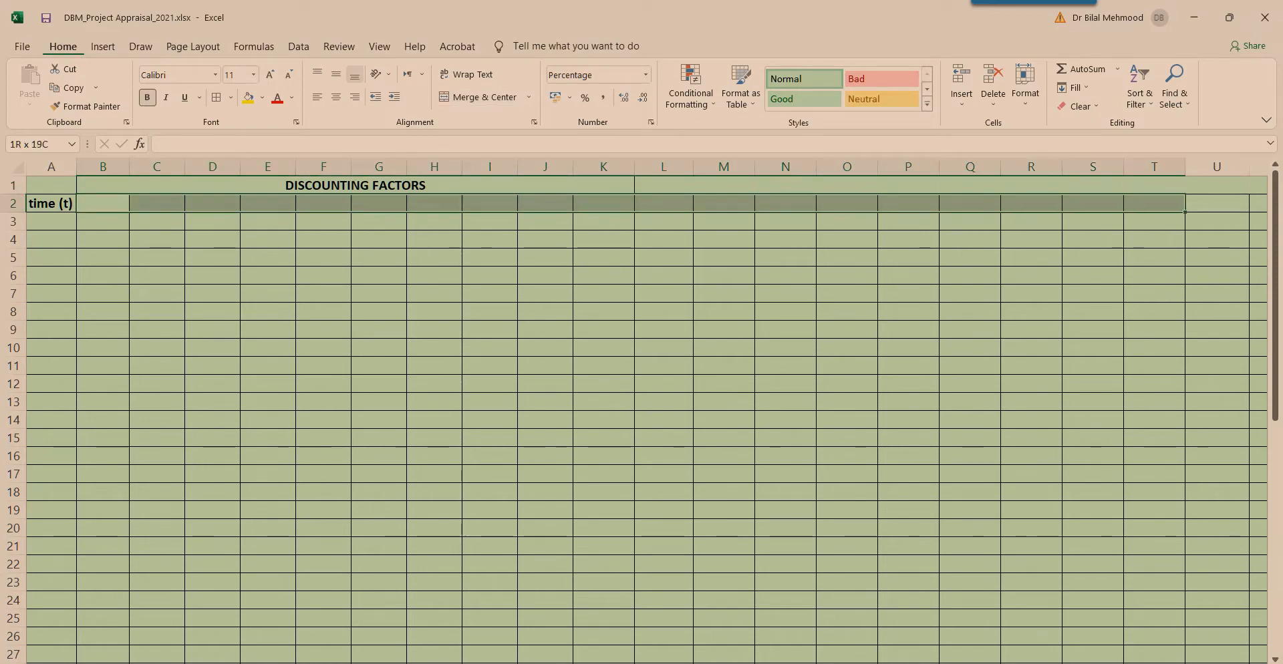
Number the time (t) column from 1 to 50 in A3:A52 by entering 1 and 2 and extending the series
{"action": "key", "text": "Left"}
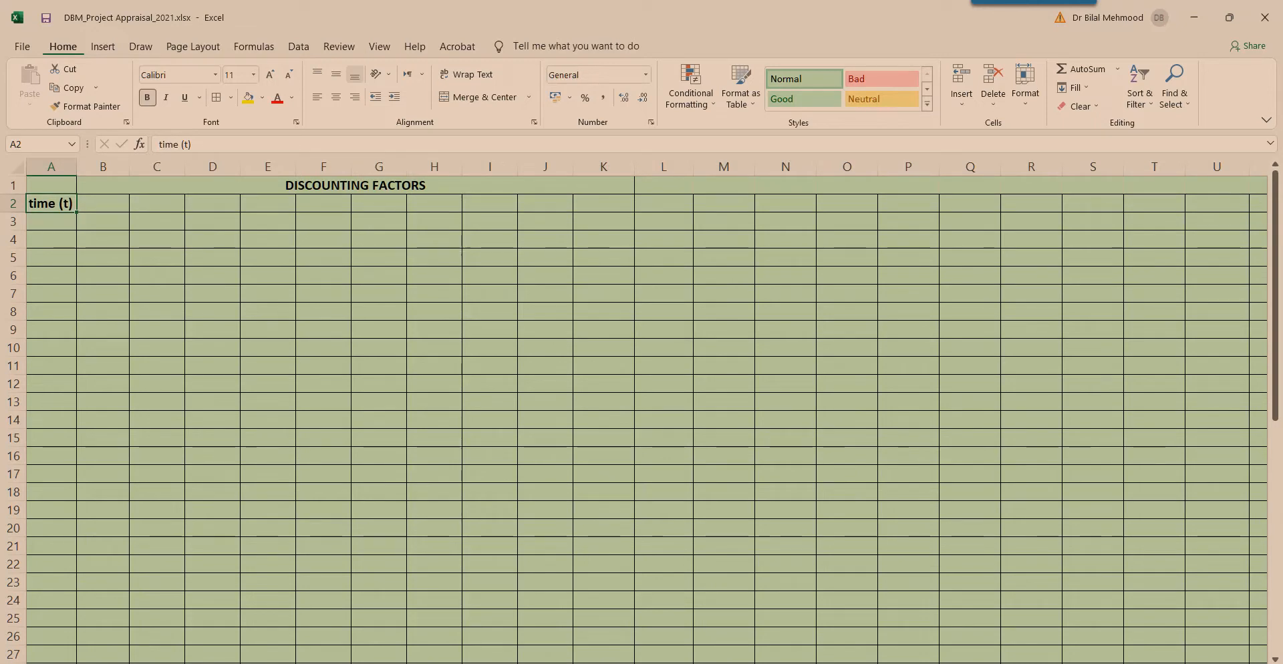
{"action": "key", "text": "Down"}
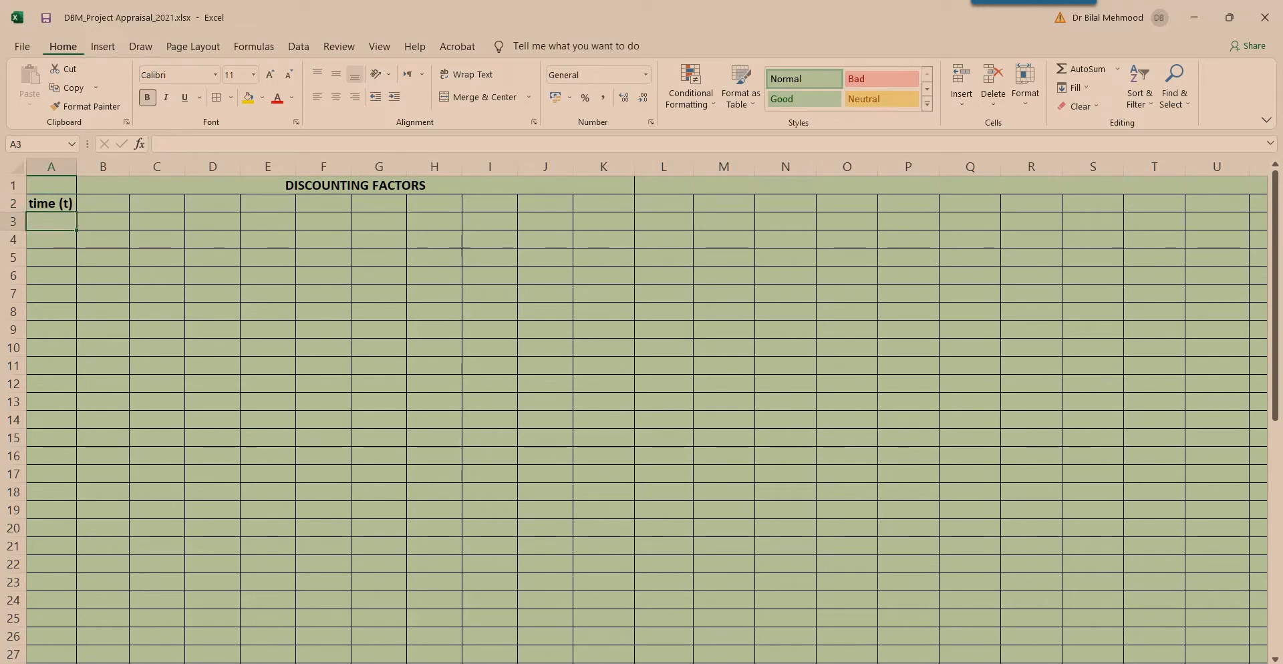
{"action": "type", "text": "1"}
{"action": "key", "text": "Return"}
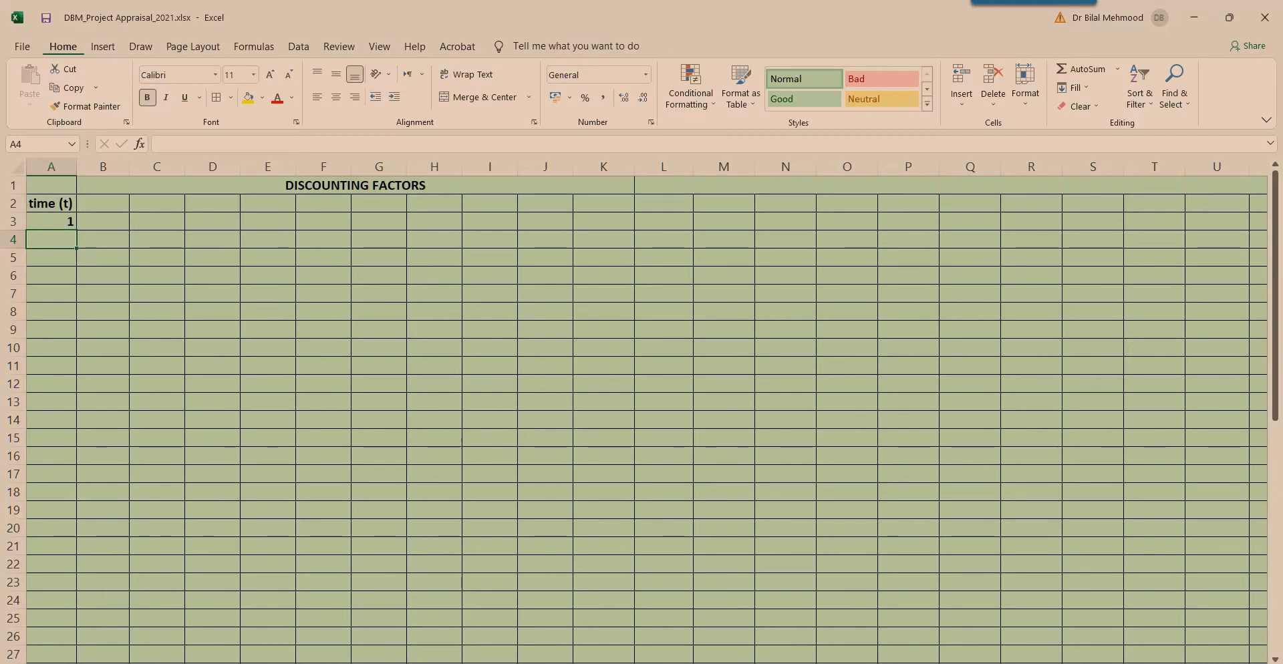
{"action": "type", "text": "2"}
{"action": "key", "text": "Return"}
{"action": "key", "text": "Up"}
{"action": "key", "text": "Up"}
{"action": "key", "text": "shift+Down"}
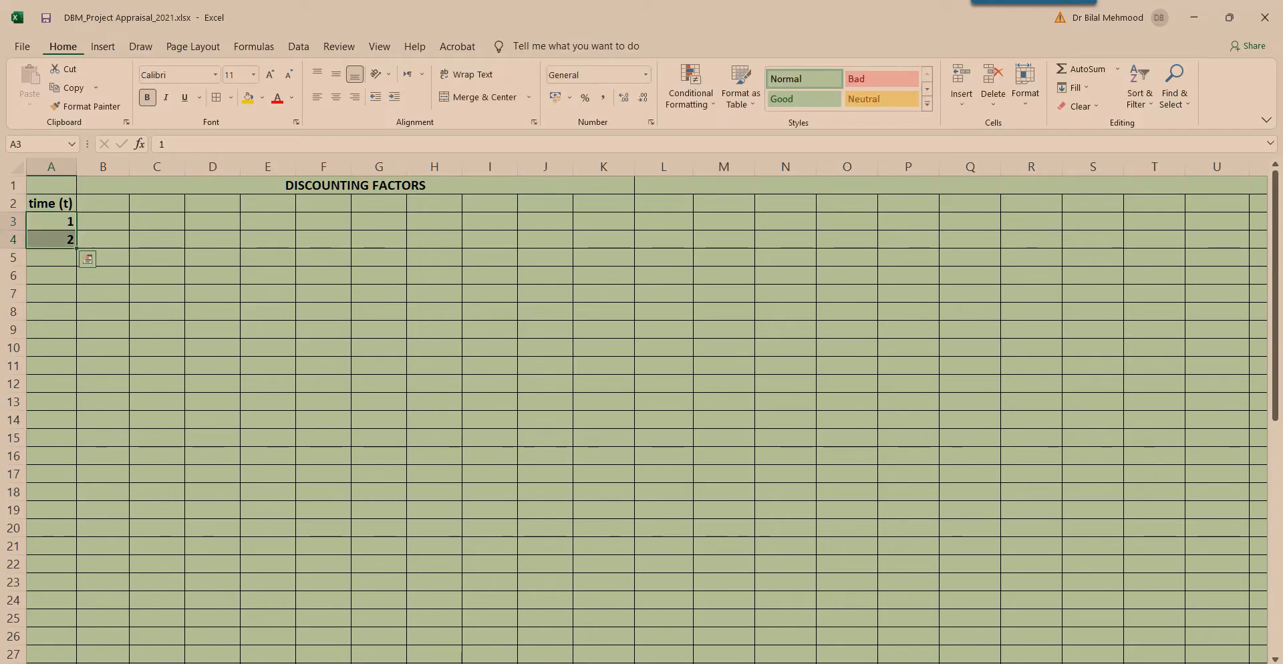
{"action": "left_click_drag", "start_coordinate": [77, 248], "coordinate": [76, 643]}
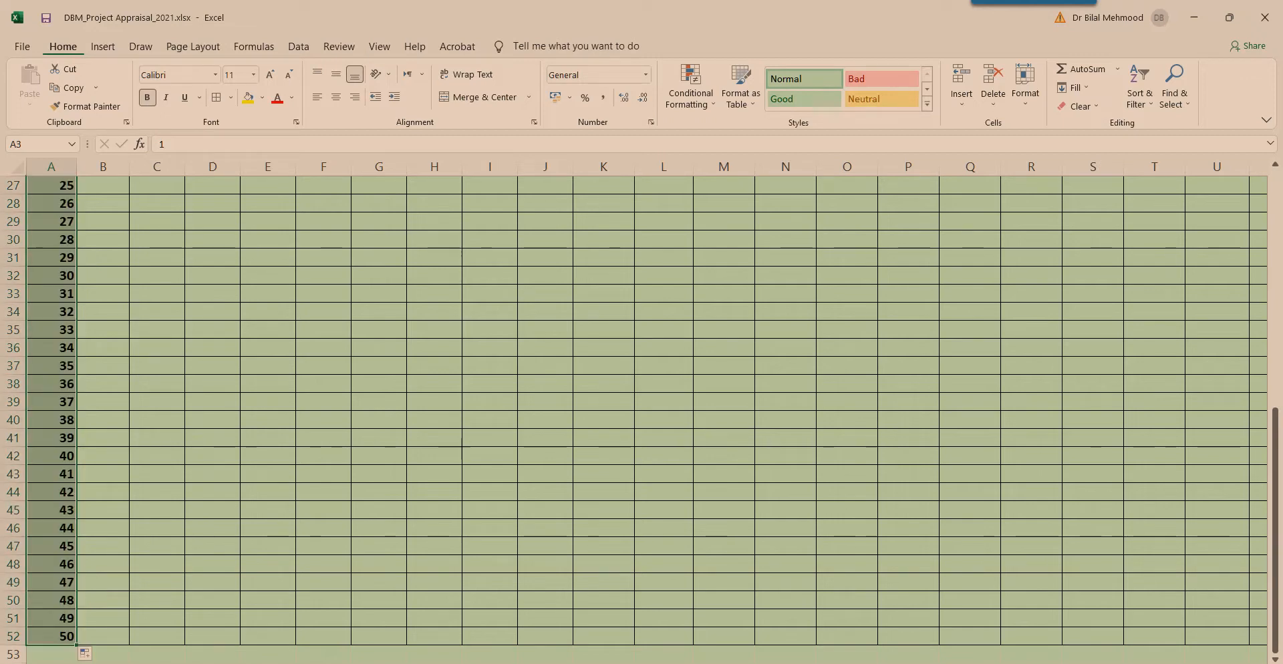
Check the time column from its last period back to the first, including the two header rows
{"action": "key", "text": "ctrl+Down"}
{"action": "key", "text": "shift+space"}
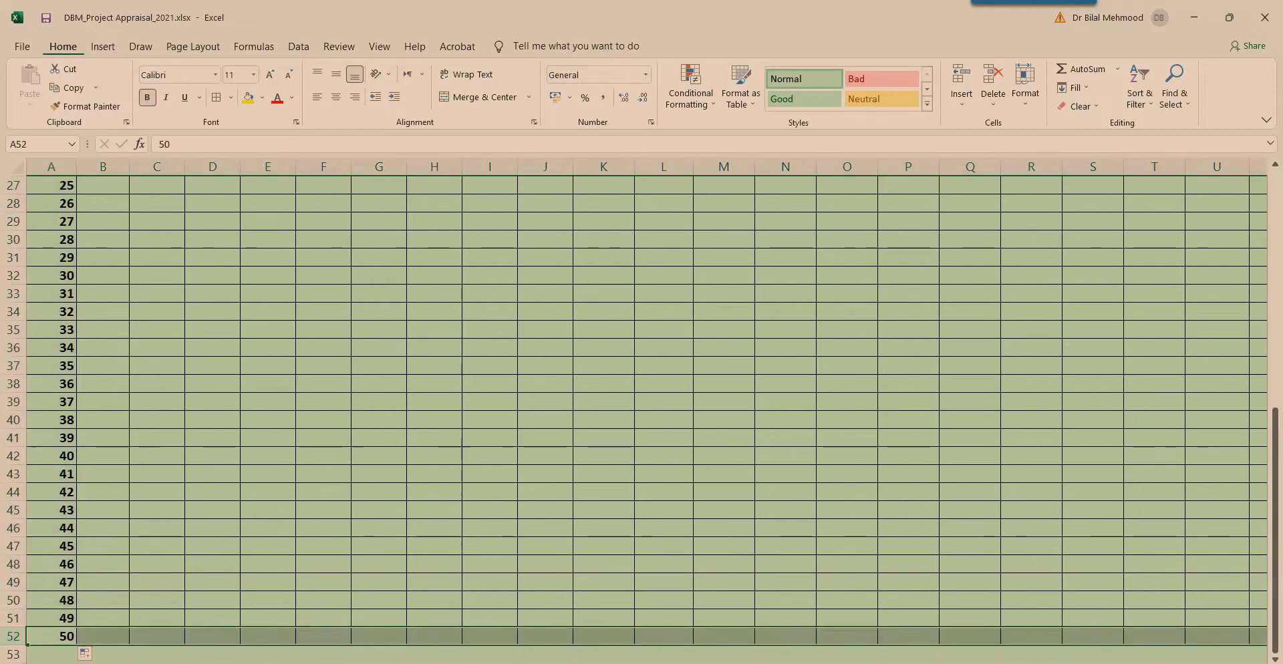
{"action": "scroll", "coordinate": [641, 414], "scroll_direction": "up", "scroll_amount": 9}
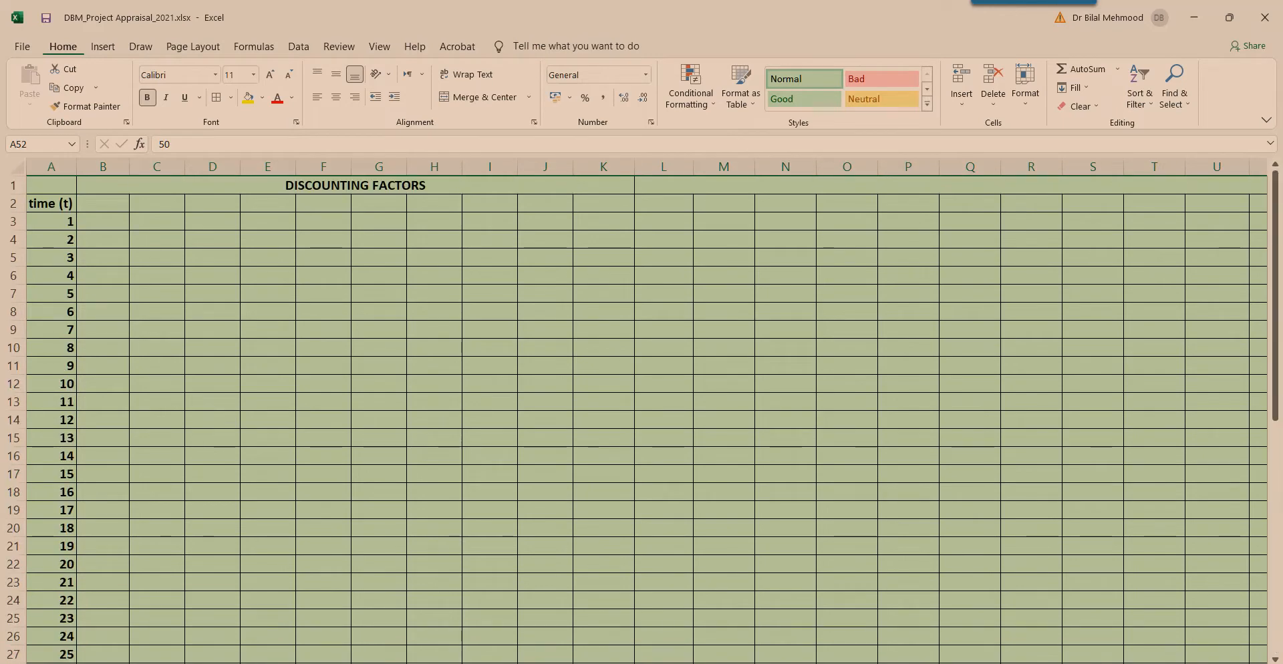
{"action": "key", "text": "ctrl+Home"}
{"action": "key", "text": "shift+space"}
{"action": "key", "text": "Down"}
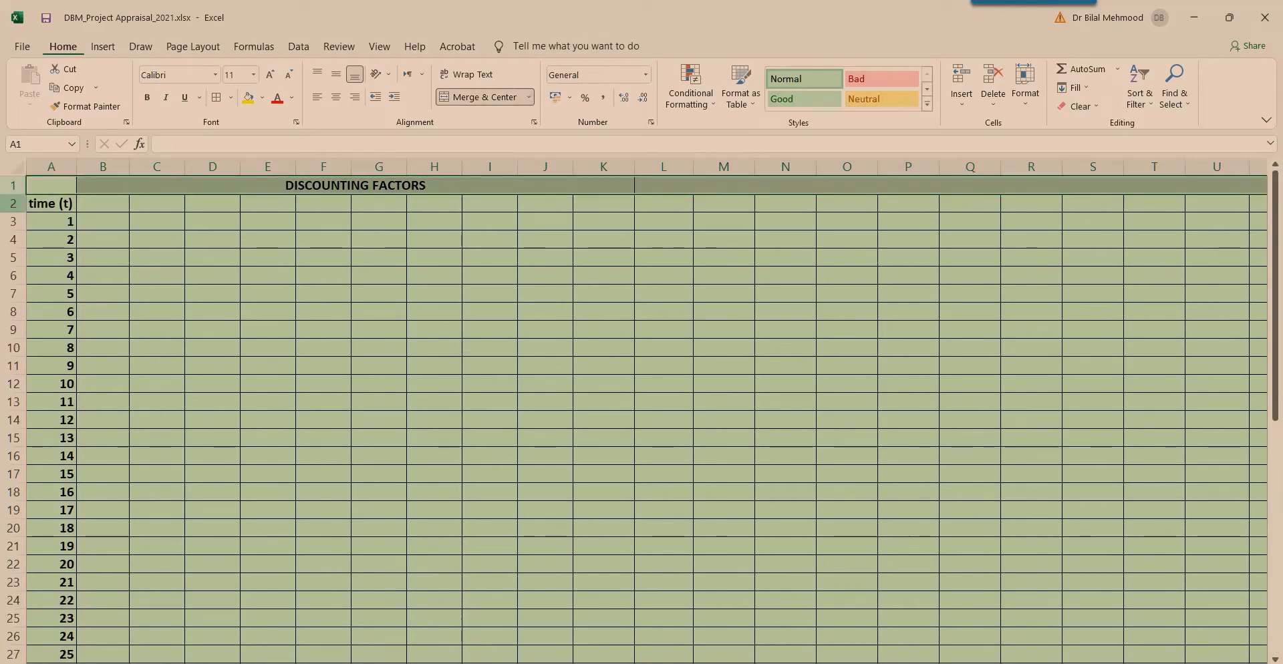
{"action": "key", "text": "shift+space"}
{"action": "key", "text": "shift+Up"}
{"action": "key", "text": "shift+Down"}
{"action": "key", "text": "Down"}
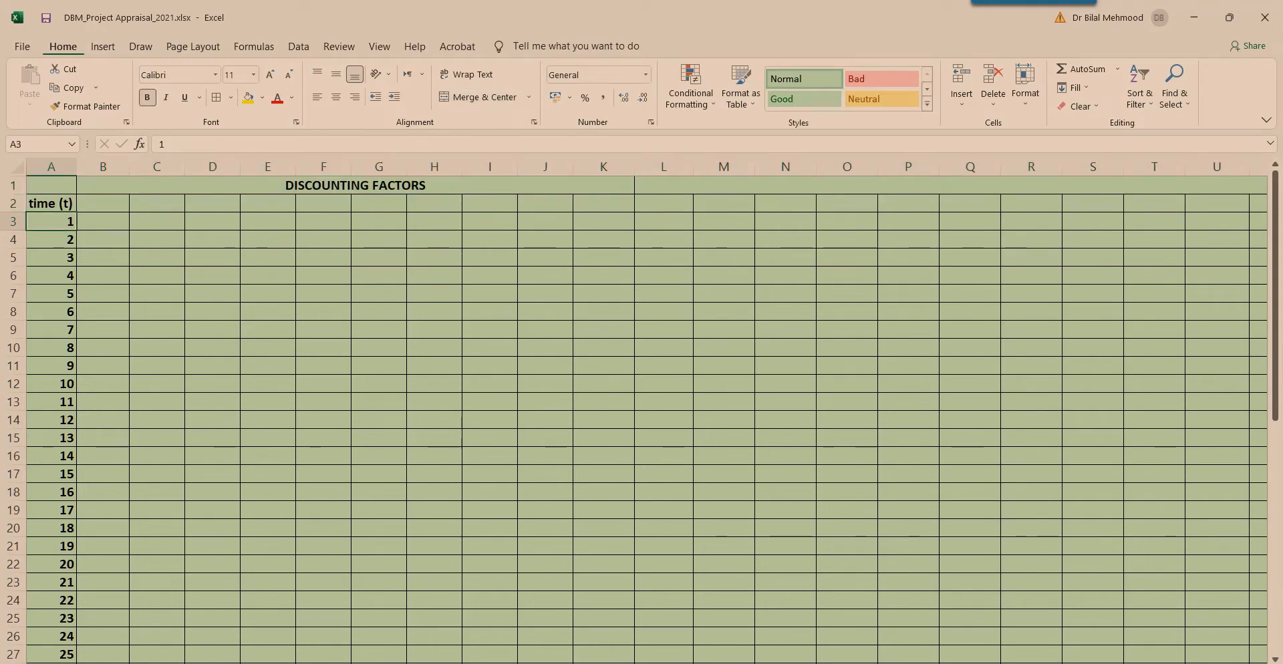
{"action": "key", "text": "ctrl+shift+Down"}
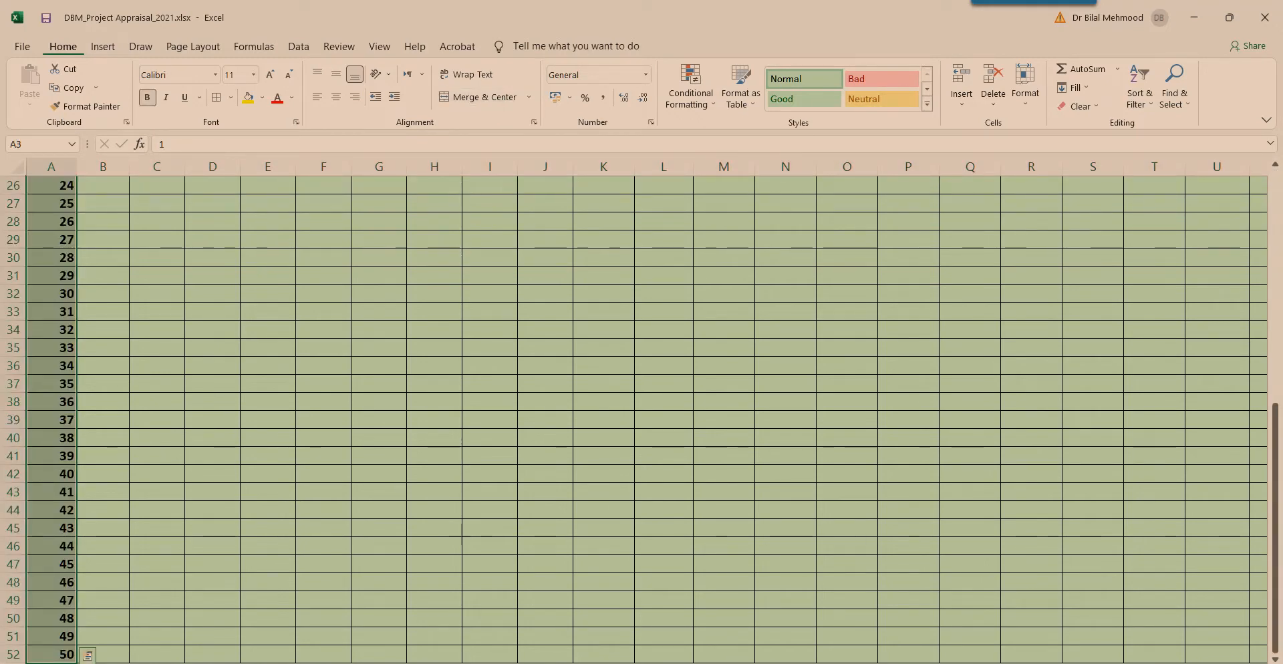
{"action": "scroll", "coordinate": [642, 414], "scroll_direction": "up", "scroll_amount": 8}
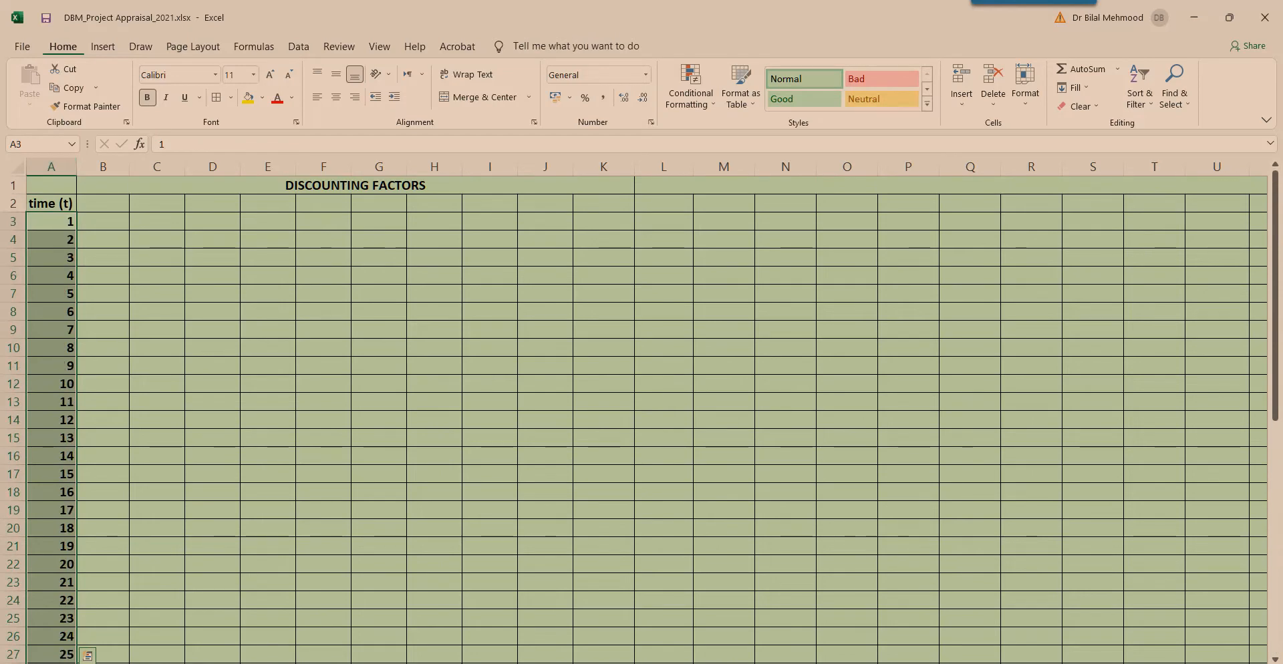
Enter the first three discount rates, 1%, 2% and 3%, in B2, C2 and D2
{"action": "left_click", "coordinate": [354, 185]}
{"action": "key", "text": "Down"}
{"action": "type", "text": "1"}
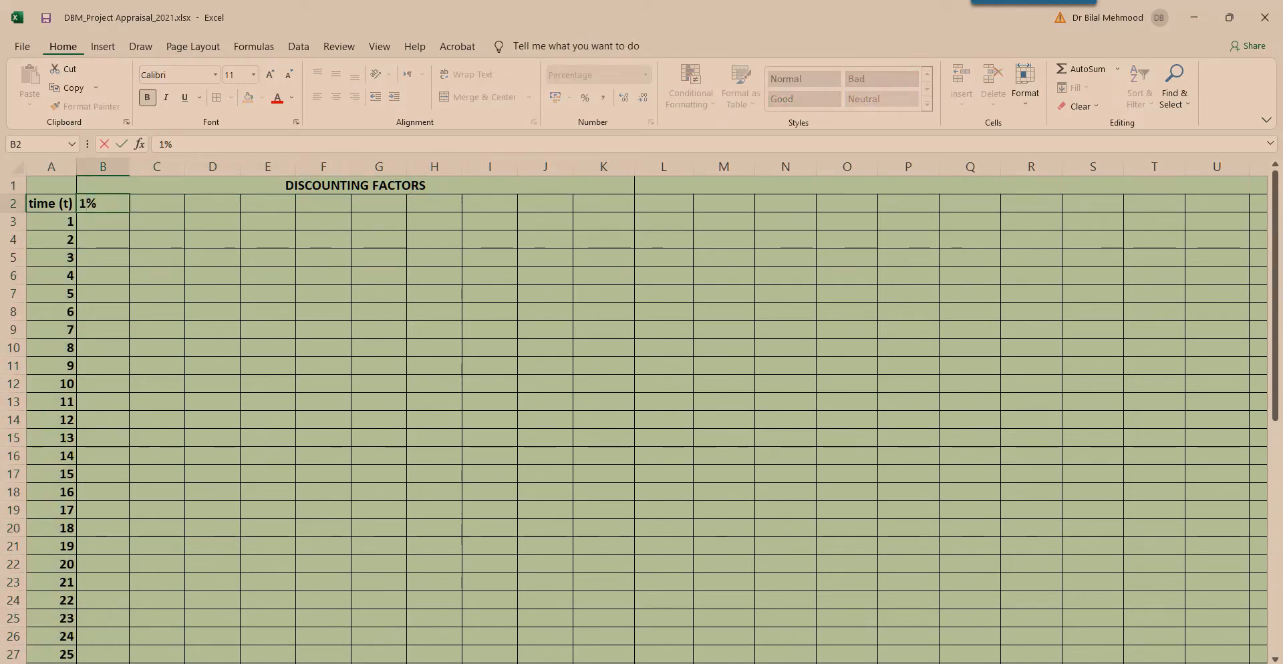
{"action": "key", "text": "Tab"}
{"action": "type", "text": "2"}
{"action": "key", "text": "Tab"}
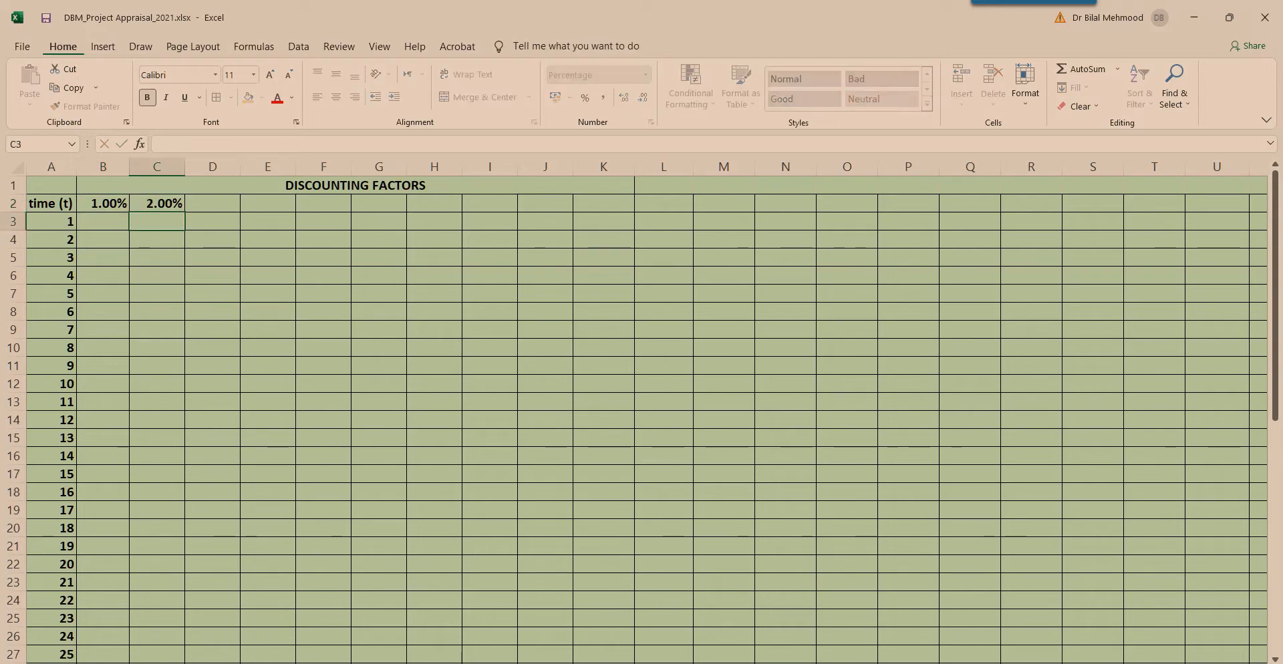
{"action": "type", "text": "3"}
{"action": "key", "text": "Return"}
{"action": "key", "text": "Up"}
{"action": "key", "text": "Left"}
{"action": "key", "text": "Left"}
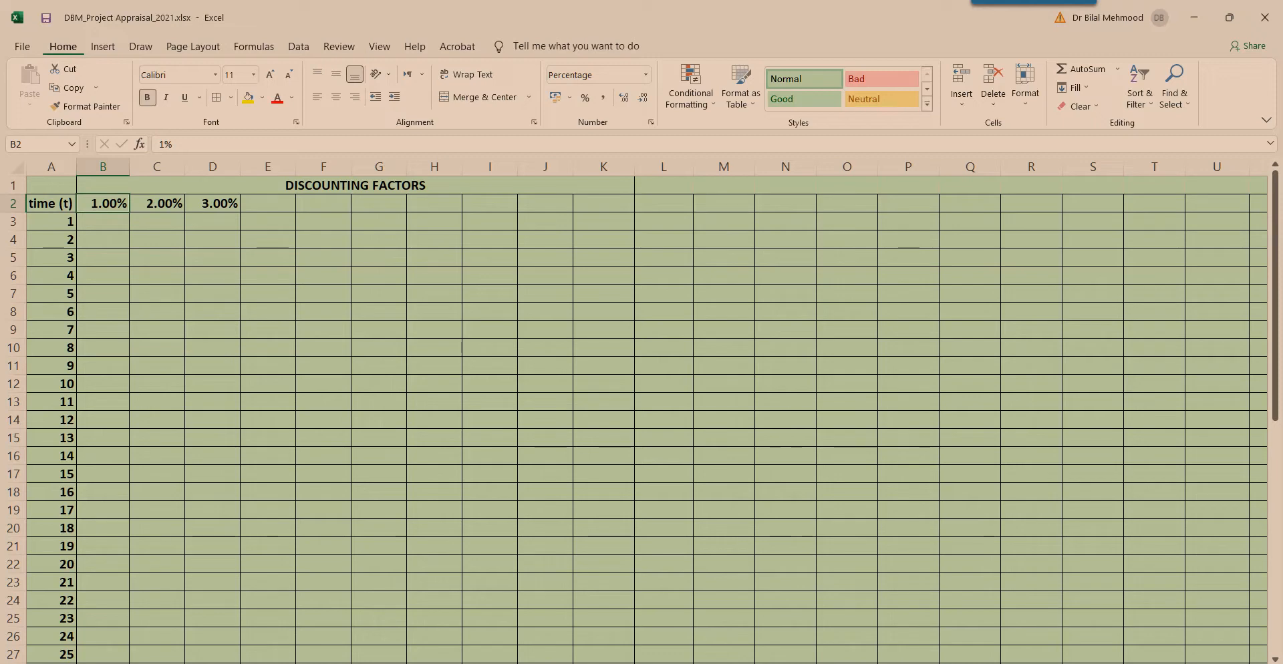
Apply the Percentage number format with 2 decimal places to the 1% rate in B2
{"action": "right_click", "coordinate": [107, 204]}
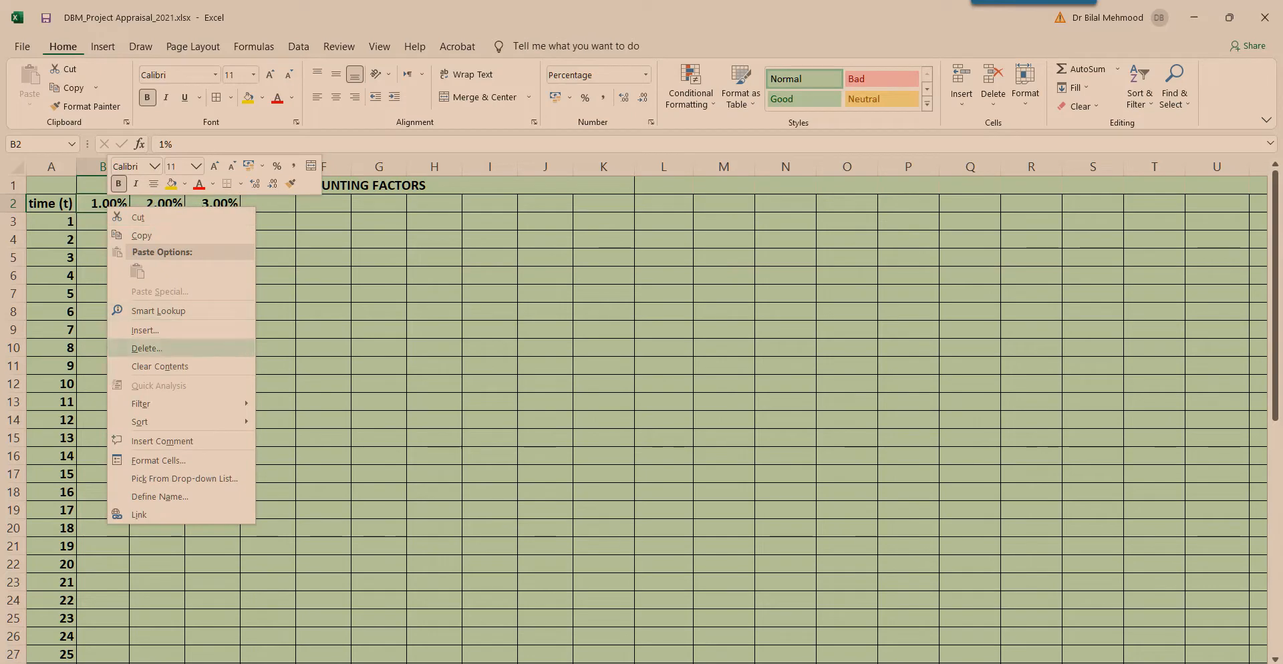
{"action": "left_click", "coordinate": [159, 460]}
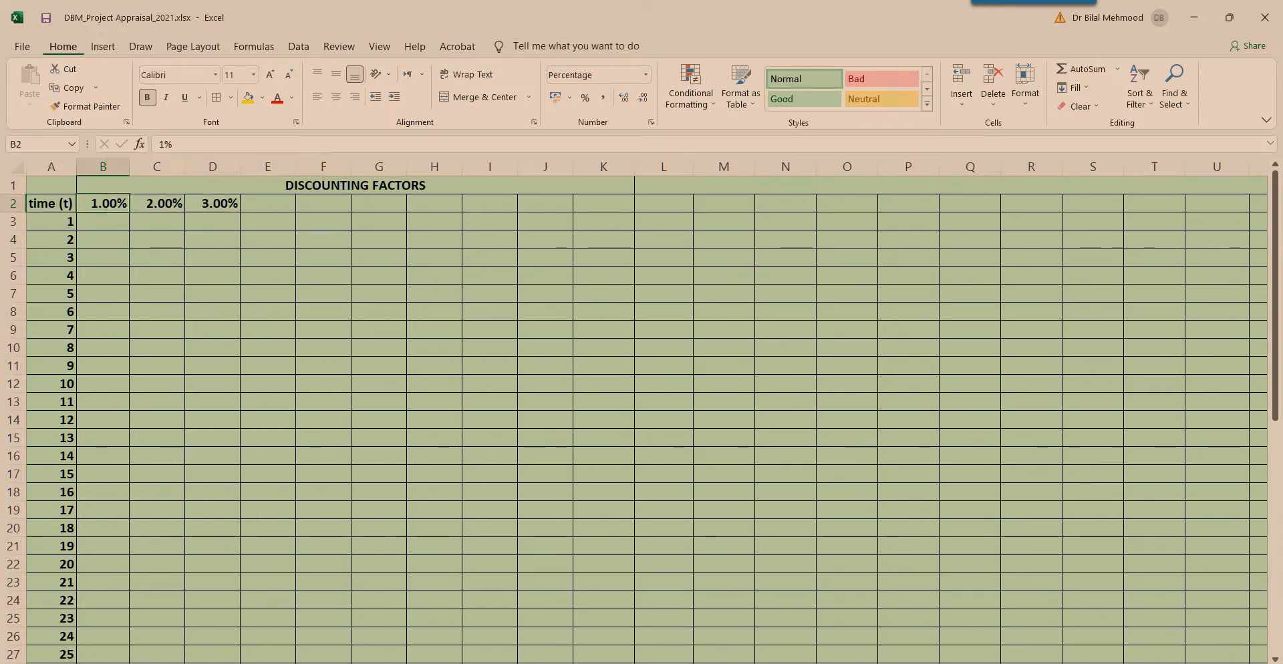
{"action": "left_click_drag", "start_coordinate": [200, 270], "coordinate": [371, 211]}
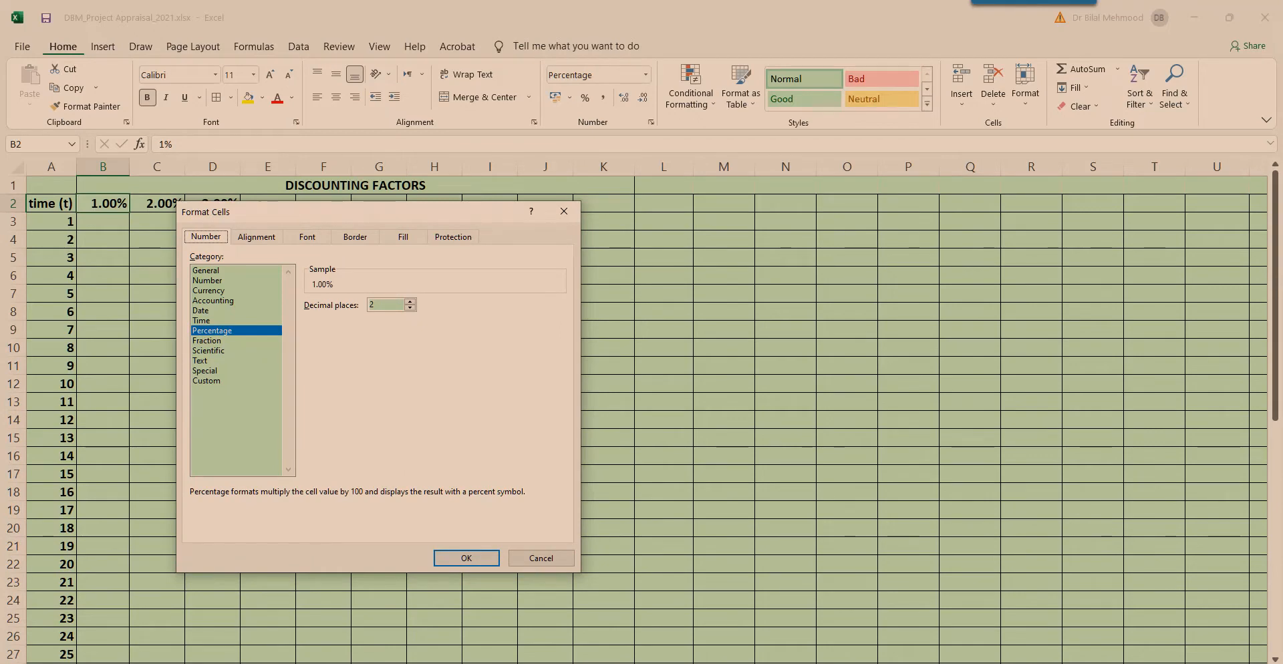
{"action": "left_click", "coordinate": [207, 280]}
{"action": "left_click", "coordinate": [211, 330]}
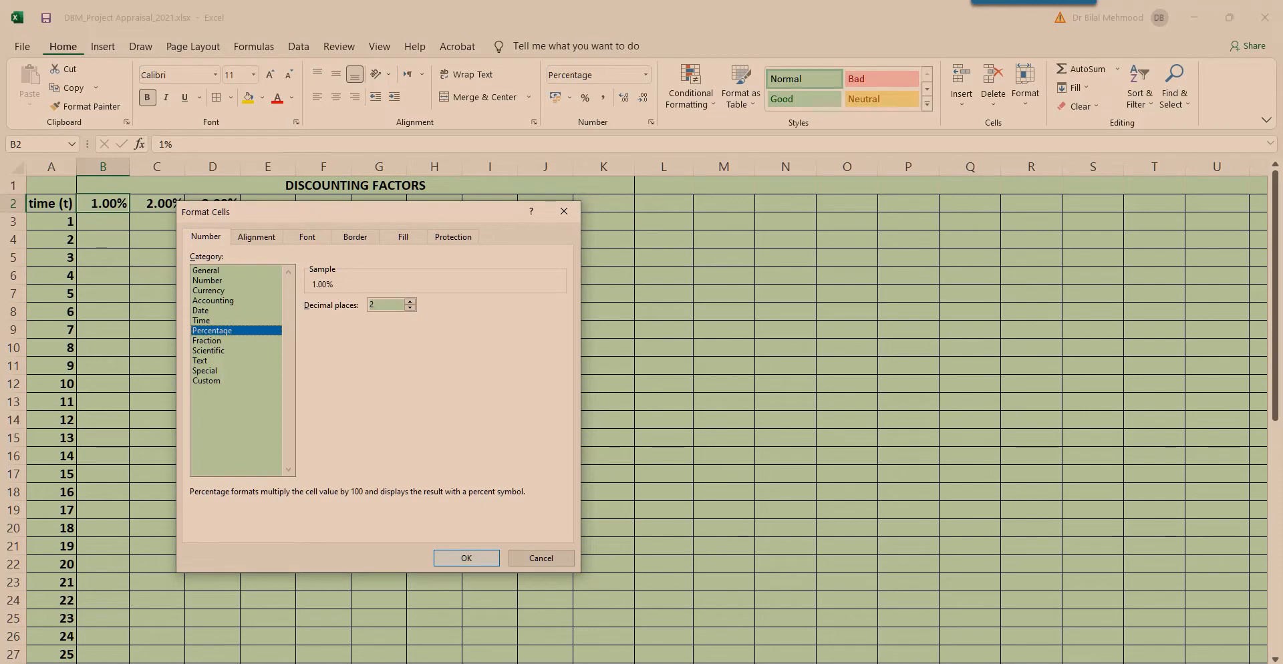
{"action": "key", "text": "Return"}
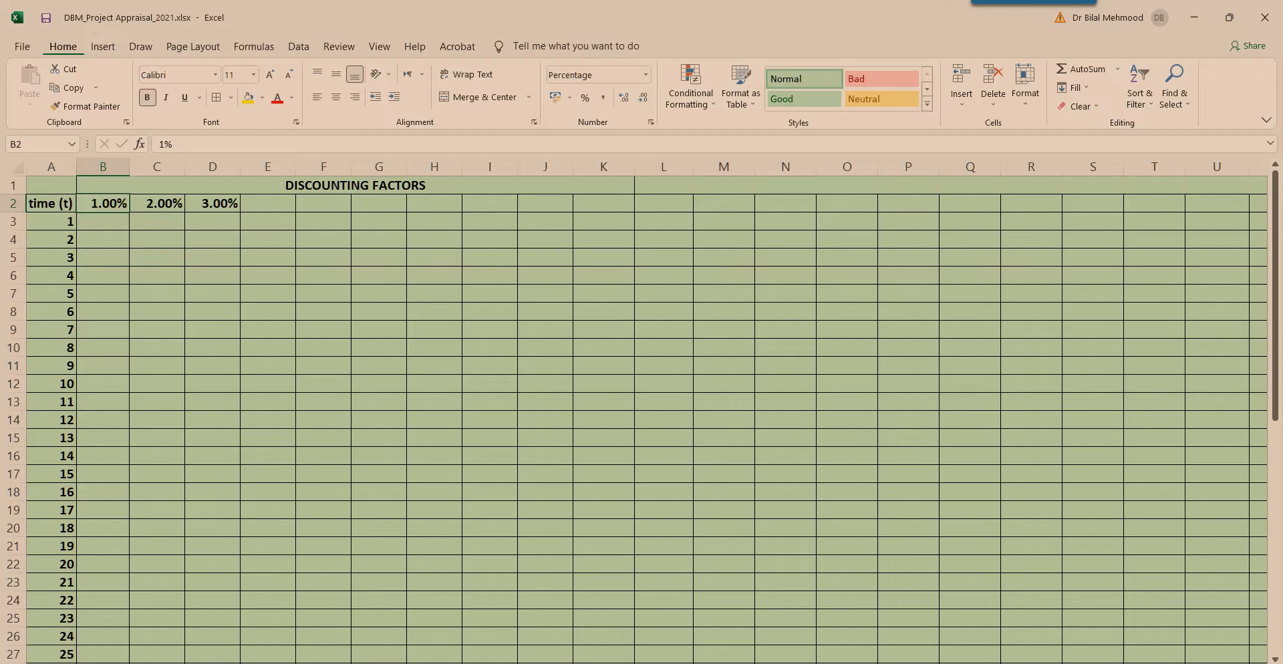
Add the discount rates 4% and 5% in E2 and F2
{"action": "left_click", "coordinate": [267, 203]}
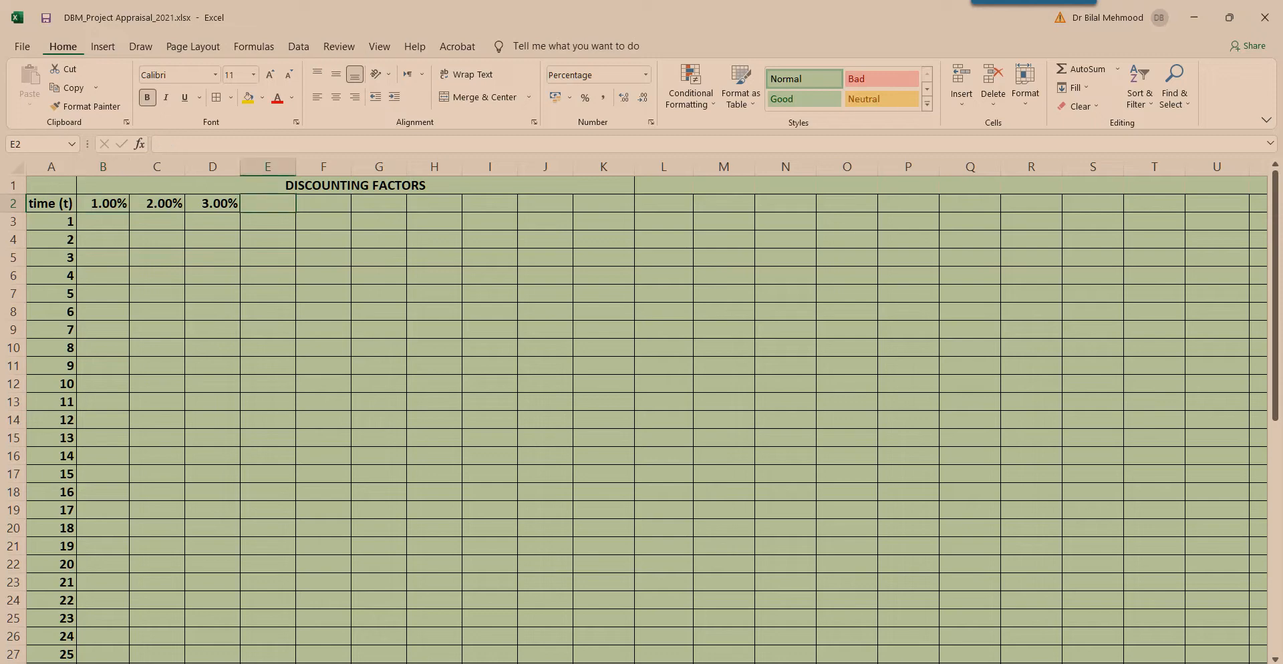
{"action": "type", "text": "4%"}
{"action": "key", "text": "Tab"}
{"action": "type", "text": "5%"}
{"action": "key", "text": "Return"}
Extend the discount rate series in B2:F2 across the header row up to 50% in AY2
{"action": "key", "text": "Up"}
{"action": "key", "text": "Left"}
{"action": "key", "text": "Left"}
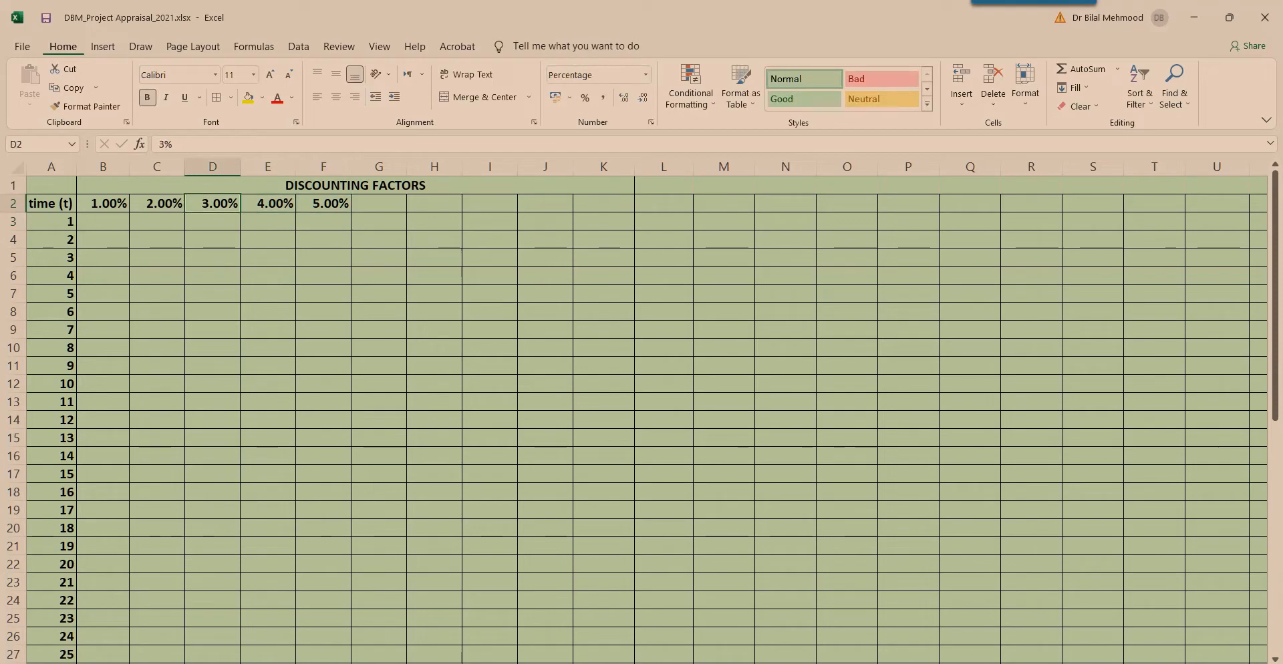
{"action": "key", "text": "Left"}
{"action": "key", "text": "Left"}
{"action": "key", "text": "shift+Right"}
{"action": "key", "text": "shift+Right"}
{"action": "key", "text": "shift+Right"}
{"action": "key", "text": "shift+Right"}
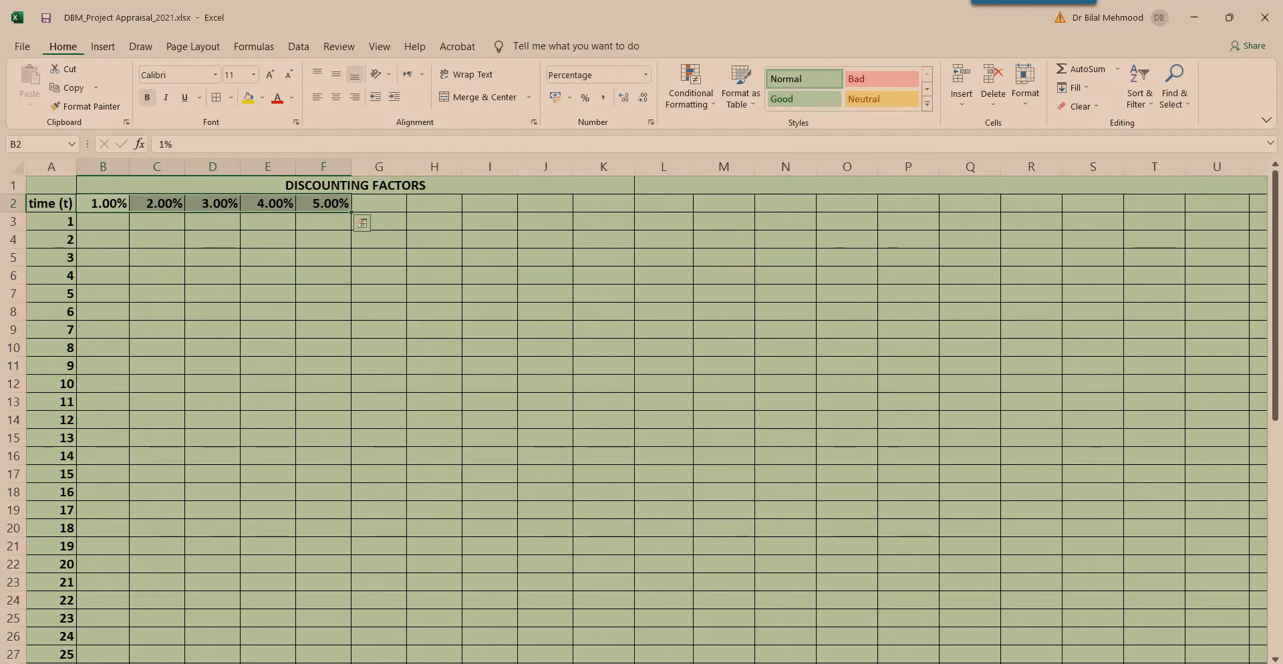
{"action": "left_click_drag", "start_coordinate": [352, 211], "coordinate": [1179, 213]}
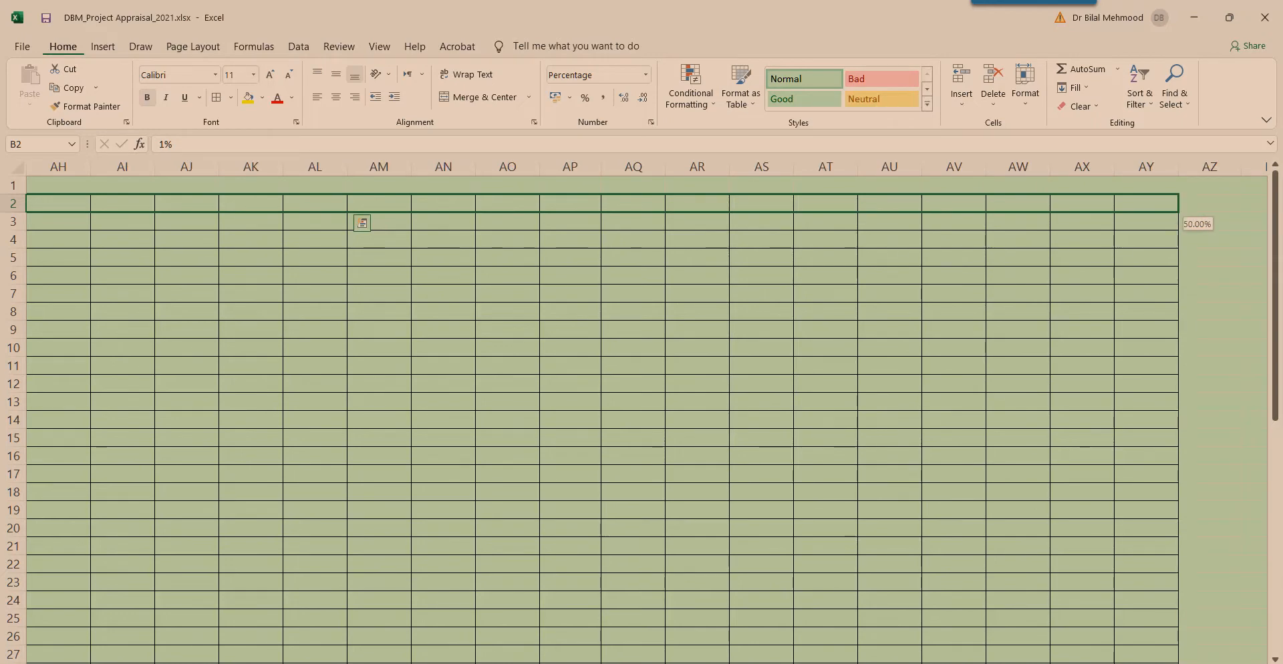
{"action": "left_click_drag", "start_coordinate": [1179, 212], "coordinate": [1179, 212]}
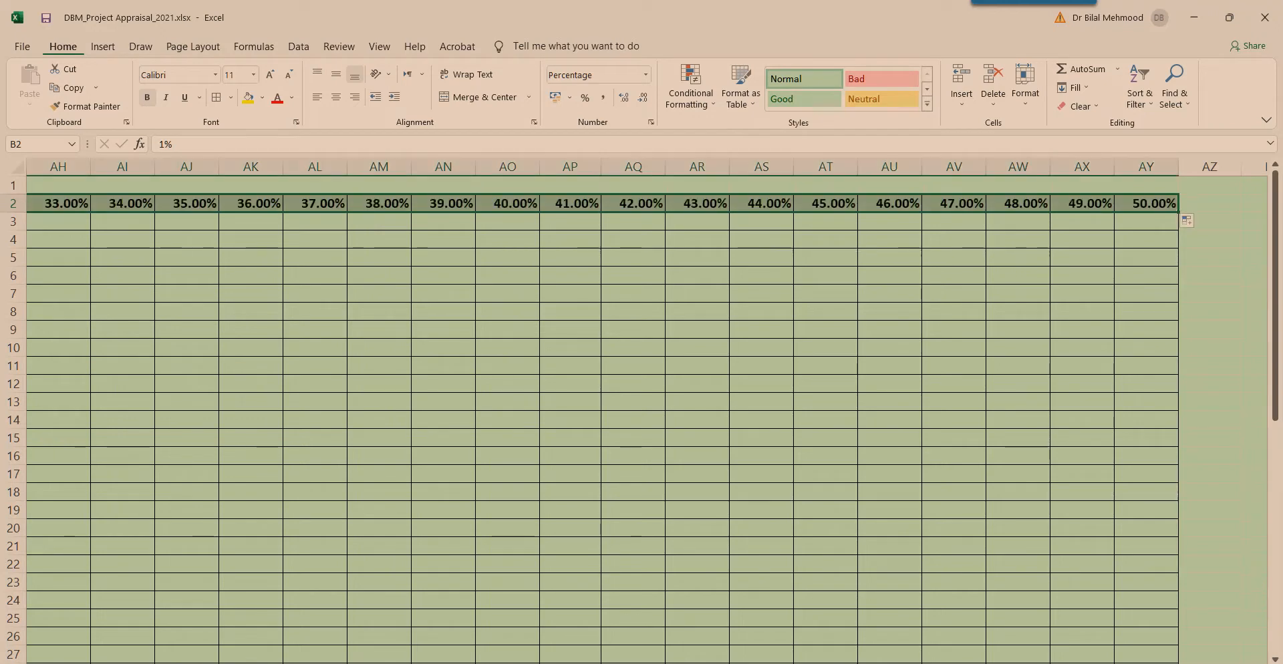
Enter the discount factor formula =1/(1+B2)^A3 in B3 for period 1 at the 1% rate
{"action": "left_click", "coordinate": [761, 203]}
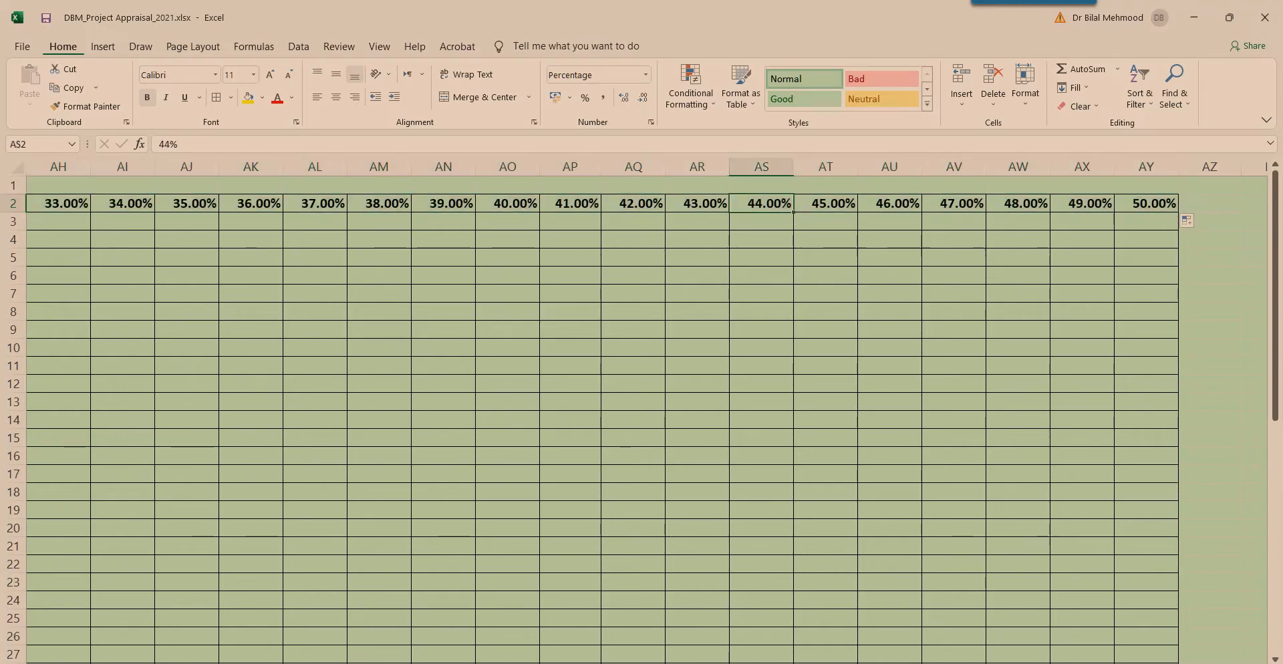
{"action": "key", "text": "ctrl+Left"}
{"action": "key", "text": "Right"}
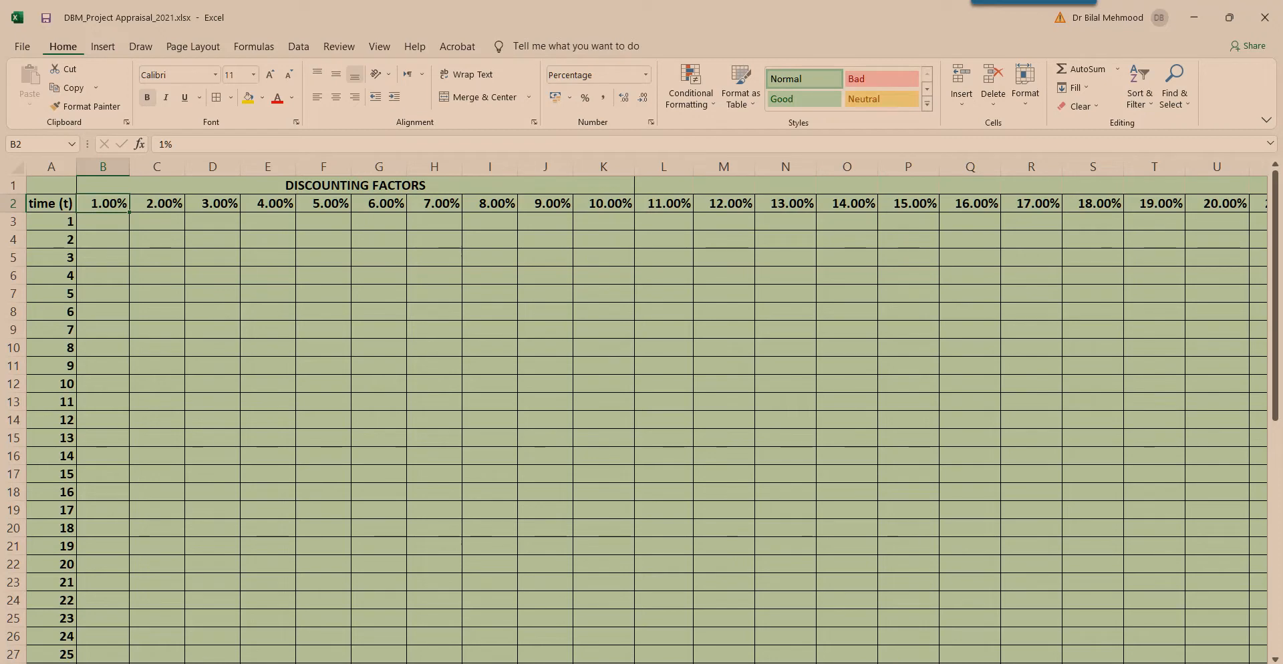
{"action": "left_click", "coordinate": [103, 221]}
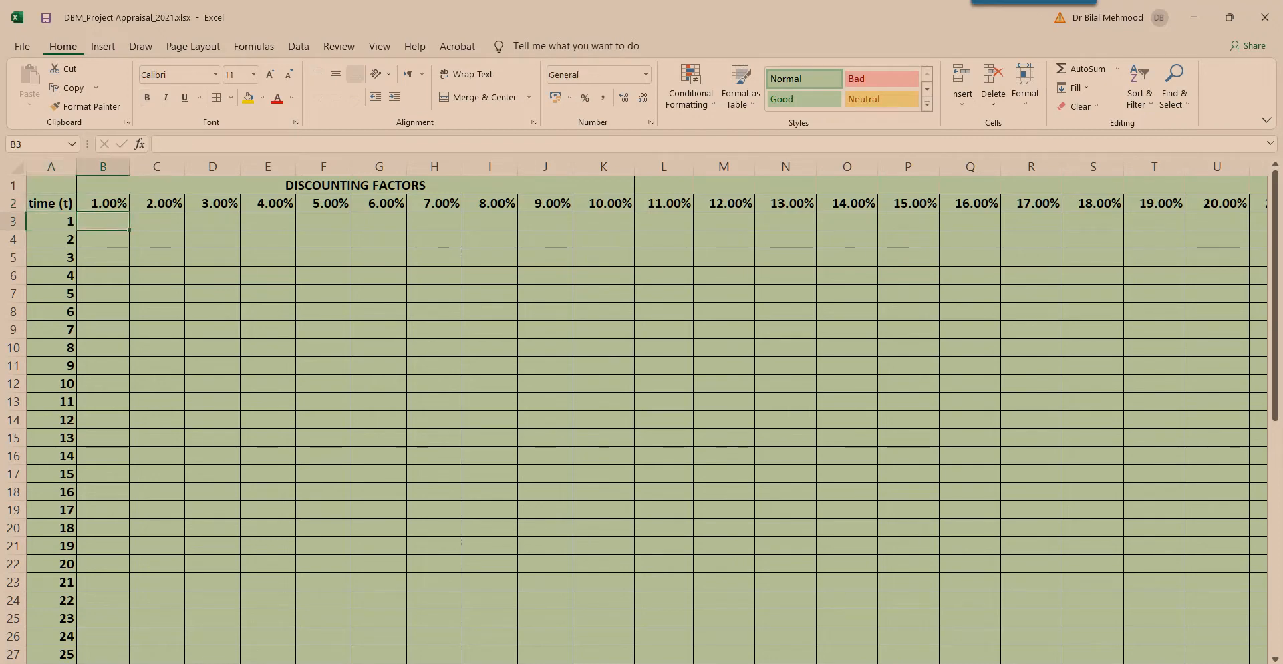
{"action": "type", "text": "="}
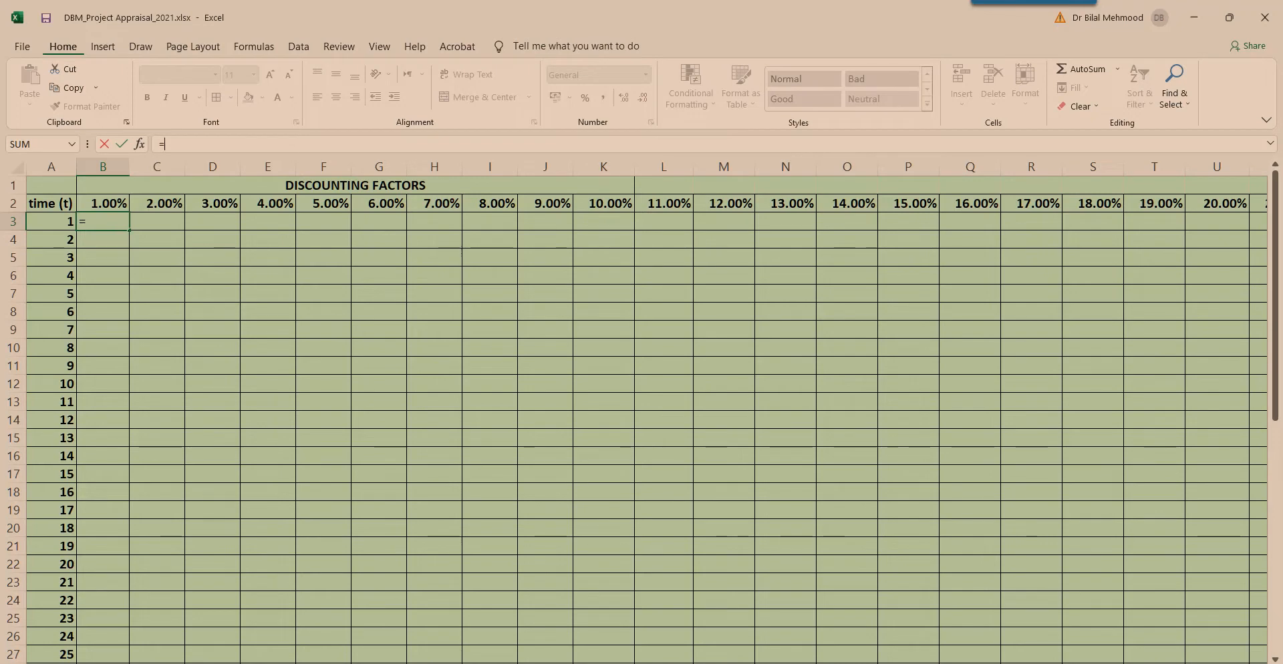
{"action": "type", "text": "1"}
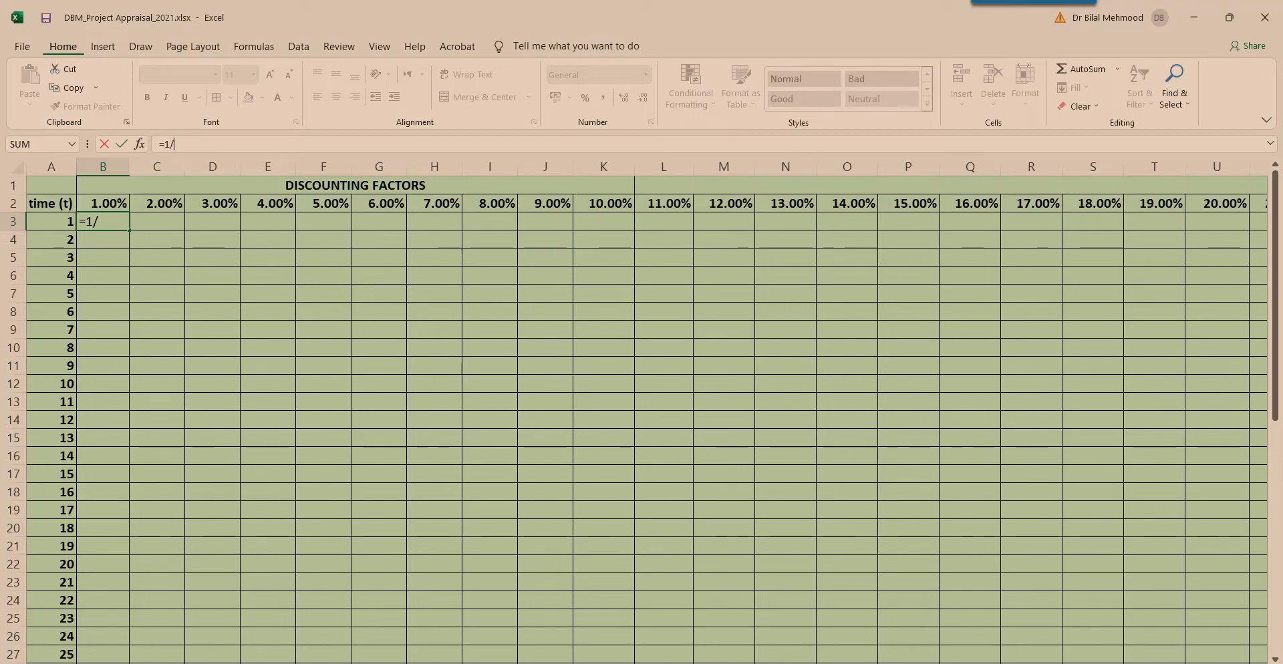
{"action": "type", "text": "/(1+"}
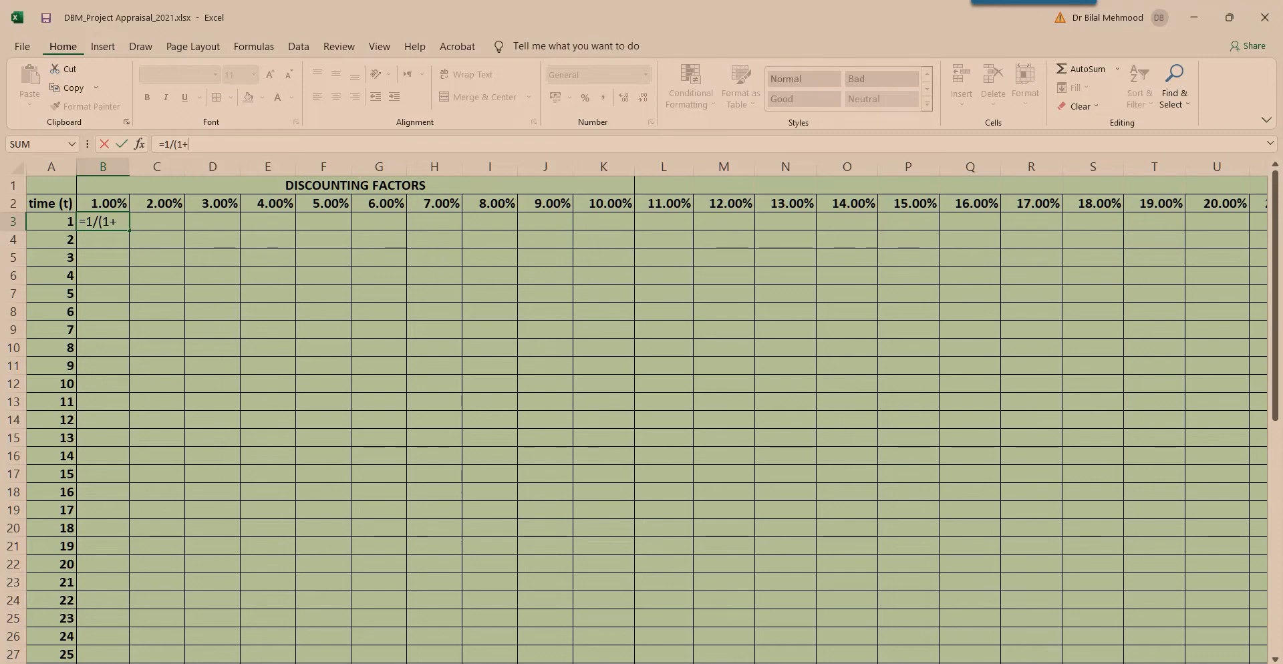
{"action": "left_click", "coordinate": [103, 203]}
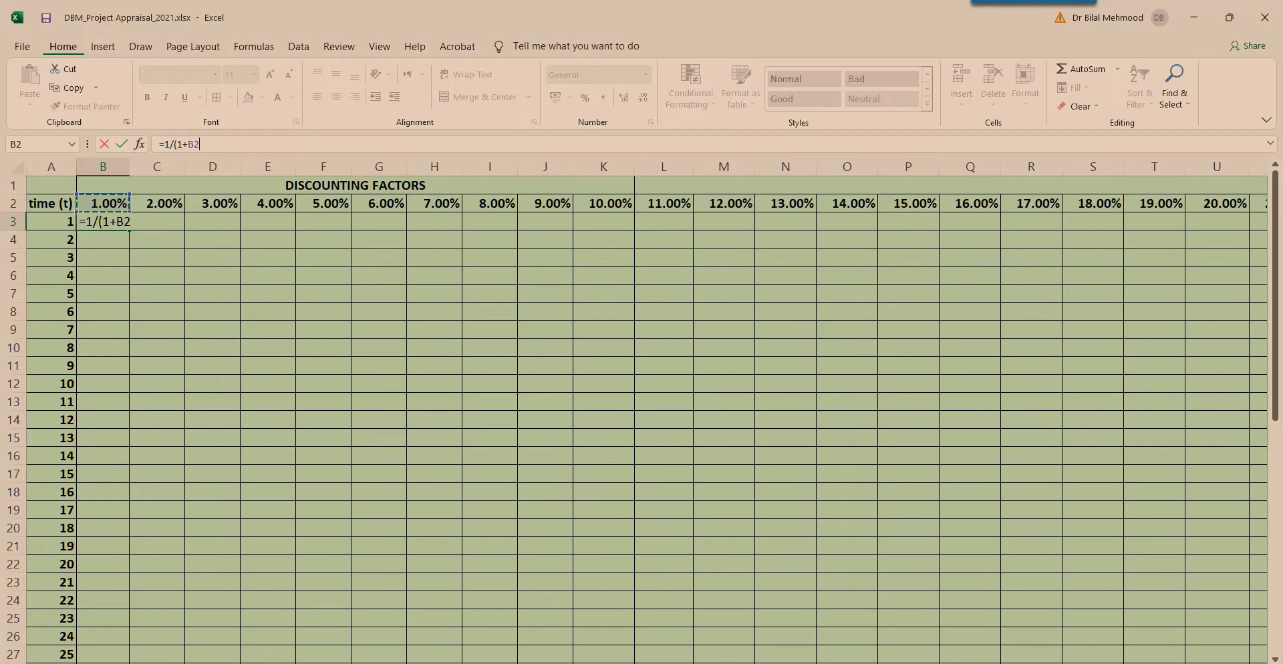
{"action": "key", "text": "XF86AudioMute"}
{"action": "key", "text": "F2"}
{"action": "type", "text": ")"}
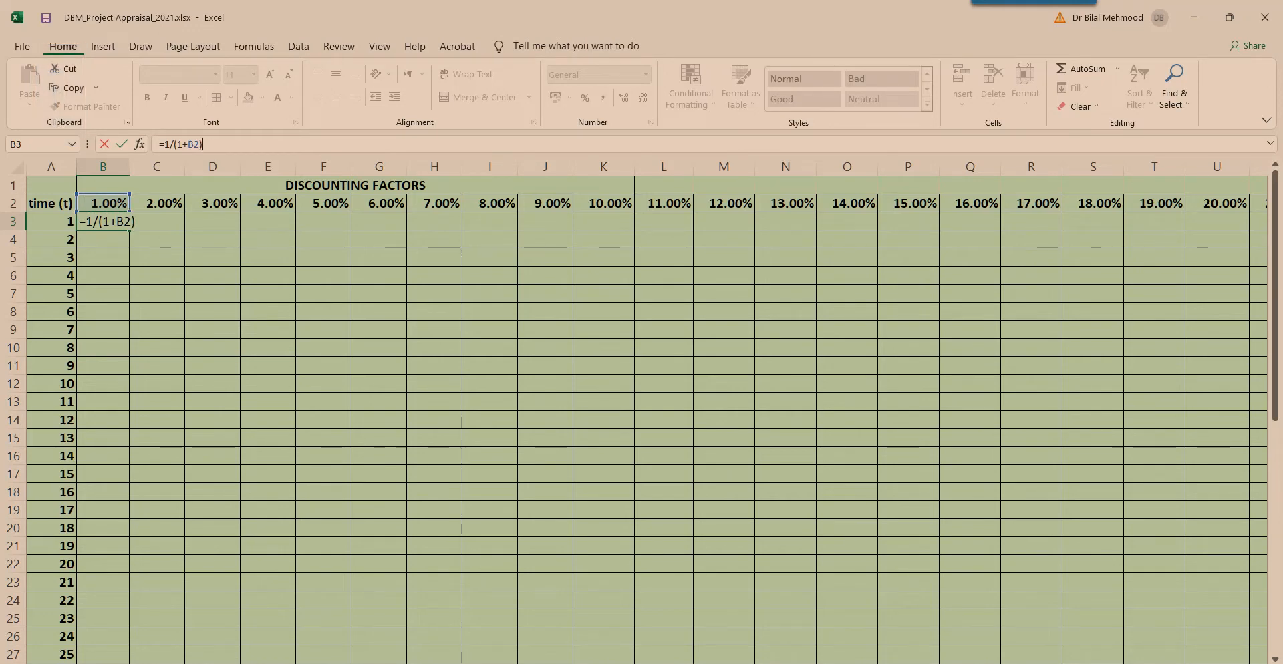
{"action": "type", "text": "^"}
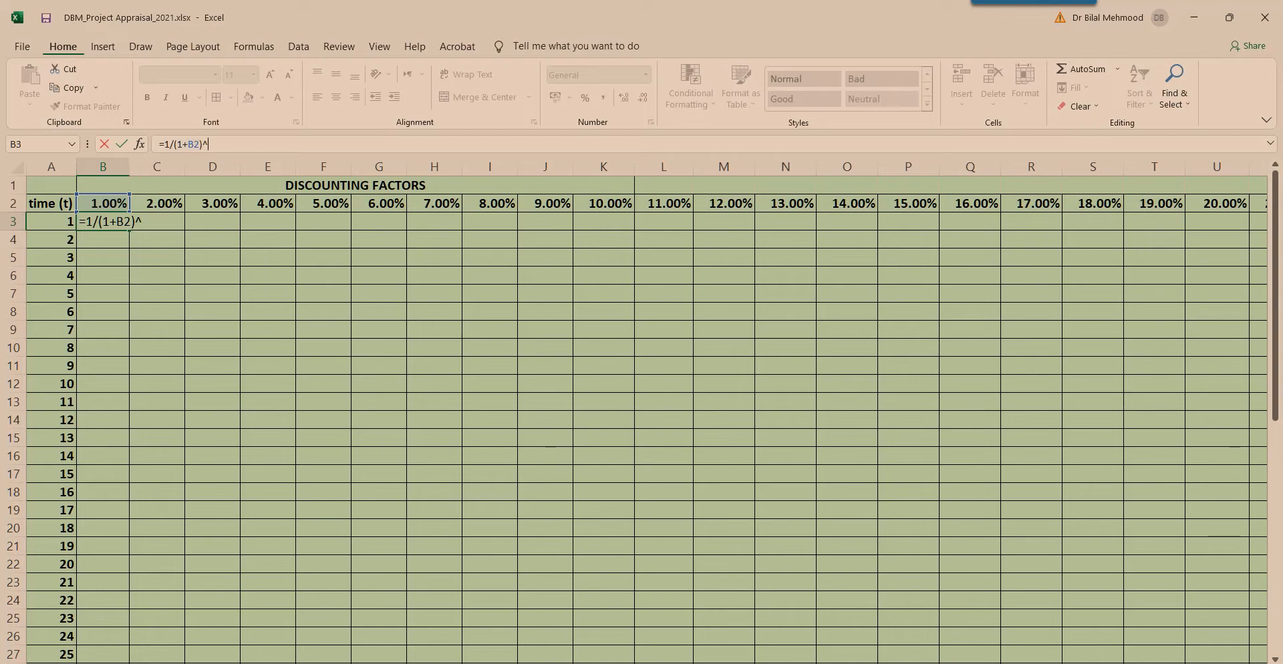
{"action": "key", "text": "Left"}
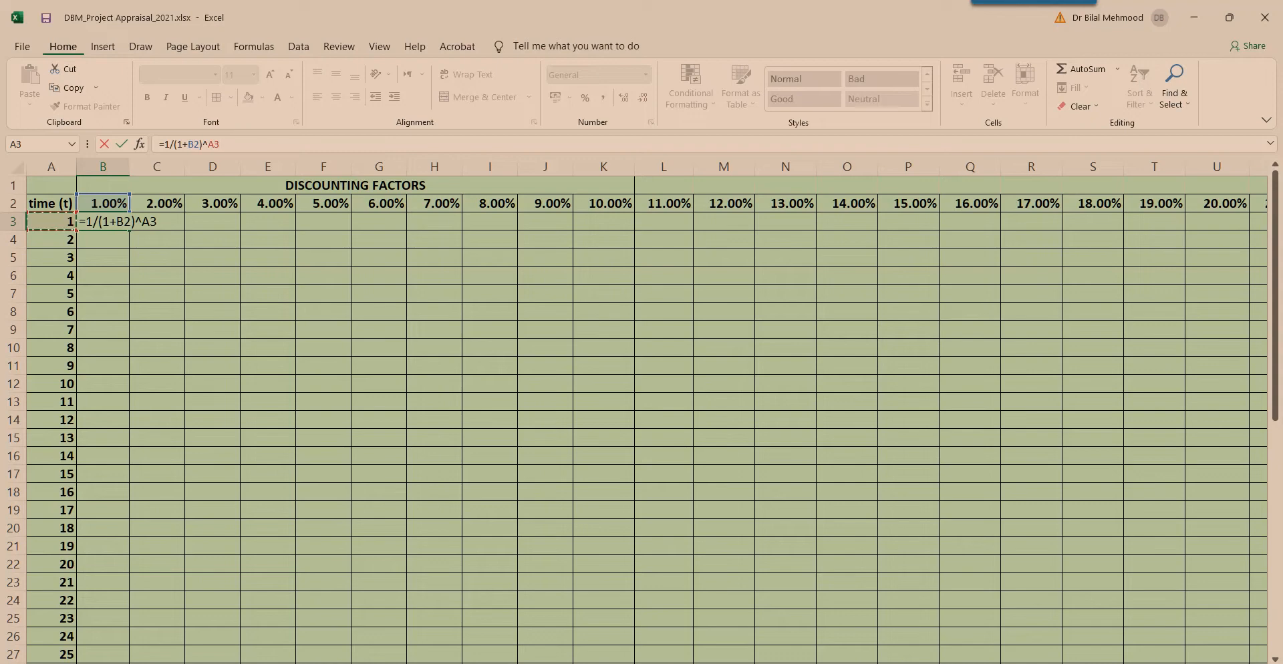
{"action": "key", "text": "Return"}
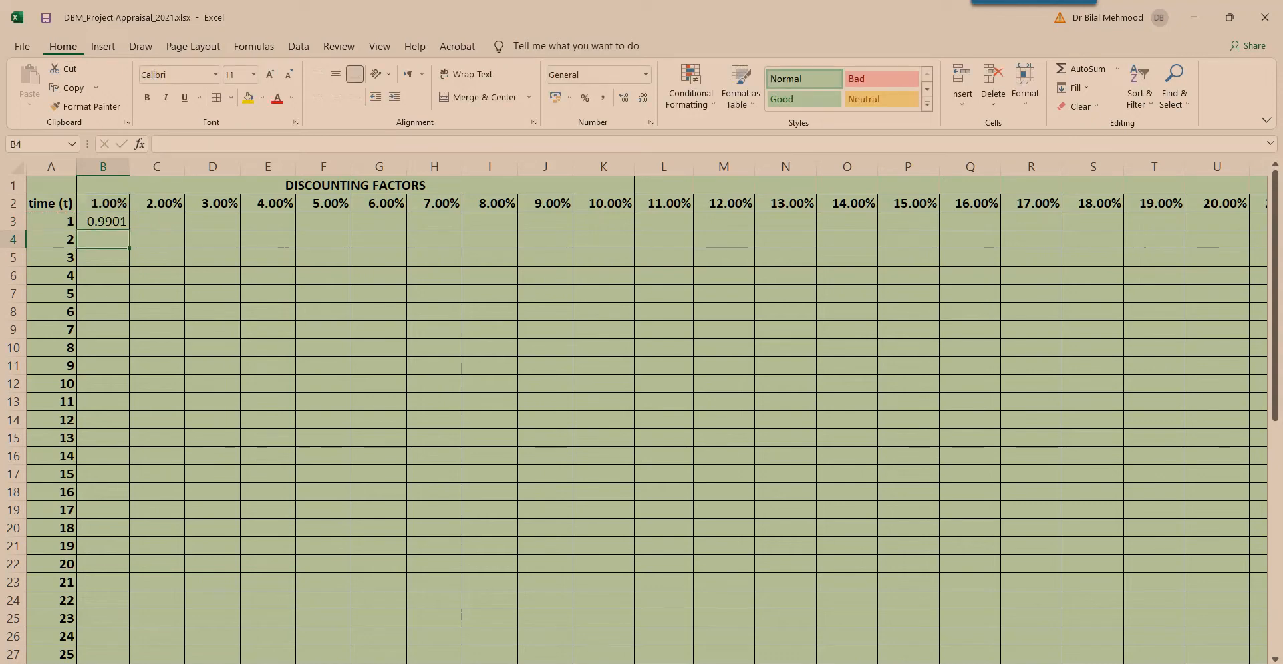
Copy the discount factor formula from B3 down column B for the remaining periods and dismiss the Kaspersky update notice
{"action": "left_click", "coordinate": [103, 222]}
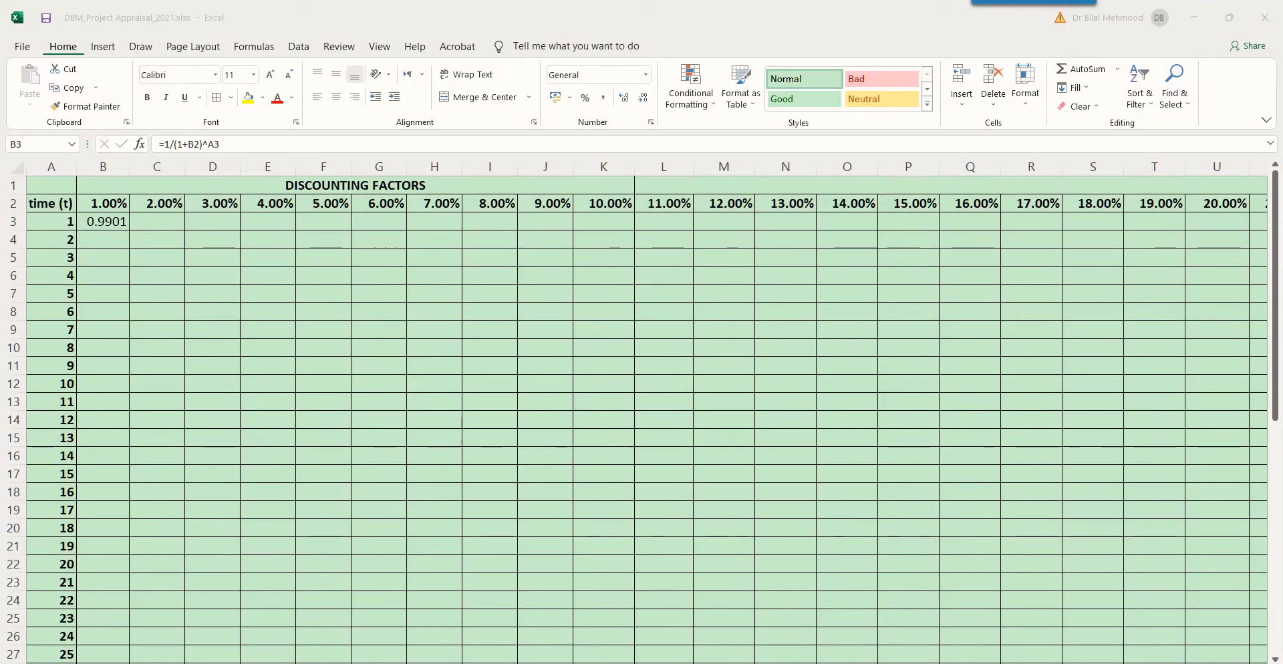
{"action": "left_click", "coordinate": [103, 221]}
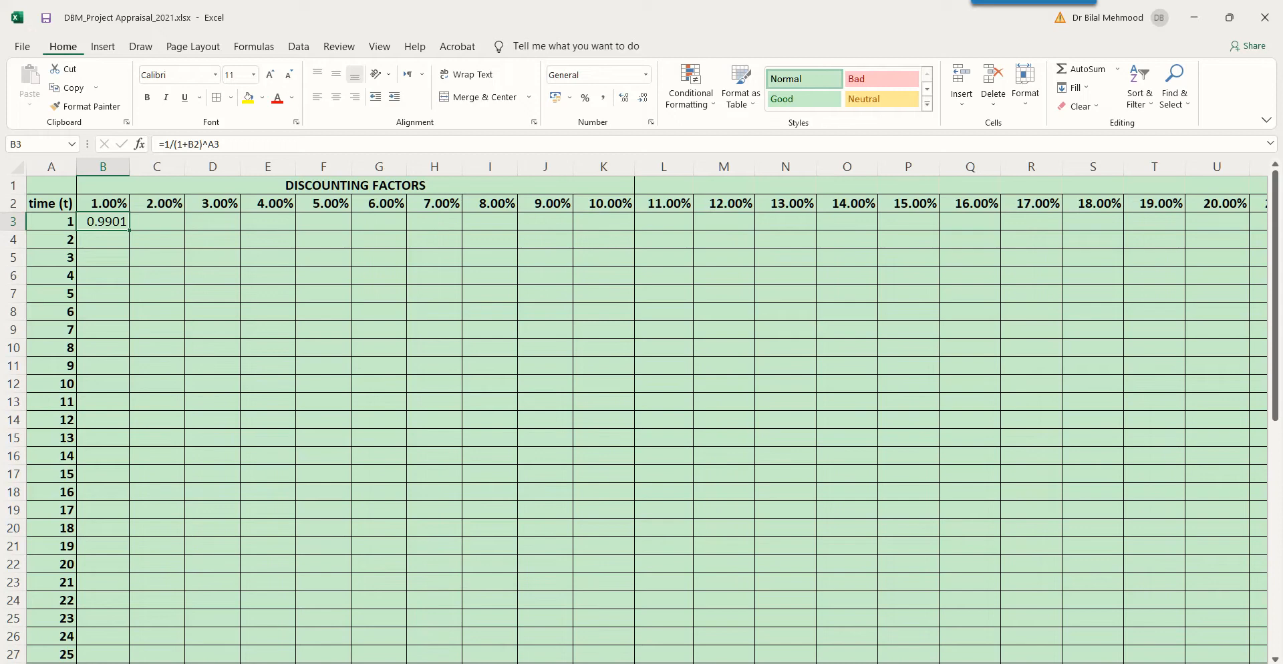
{"action": "key", "text": "ctrl+c"}
{"action": "left_click_drag", "start_coordinate": [103, 239], "coordinate": [103, 658]}
{"action": "key", "text": "ctrl+v"}
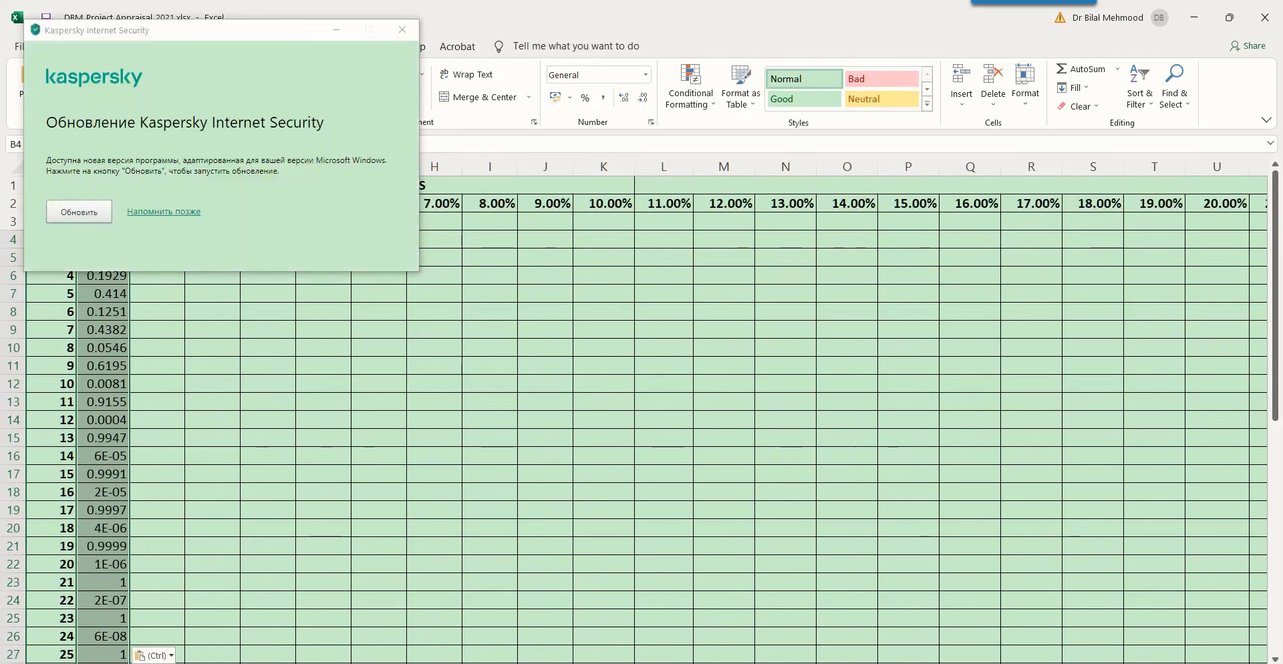
{"action": "left_click", "coordinate": [402, 29]}
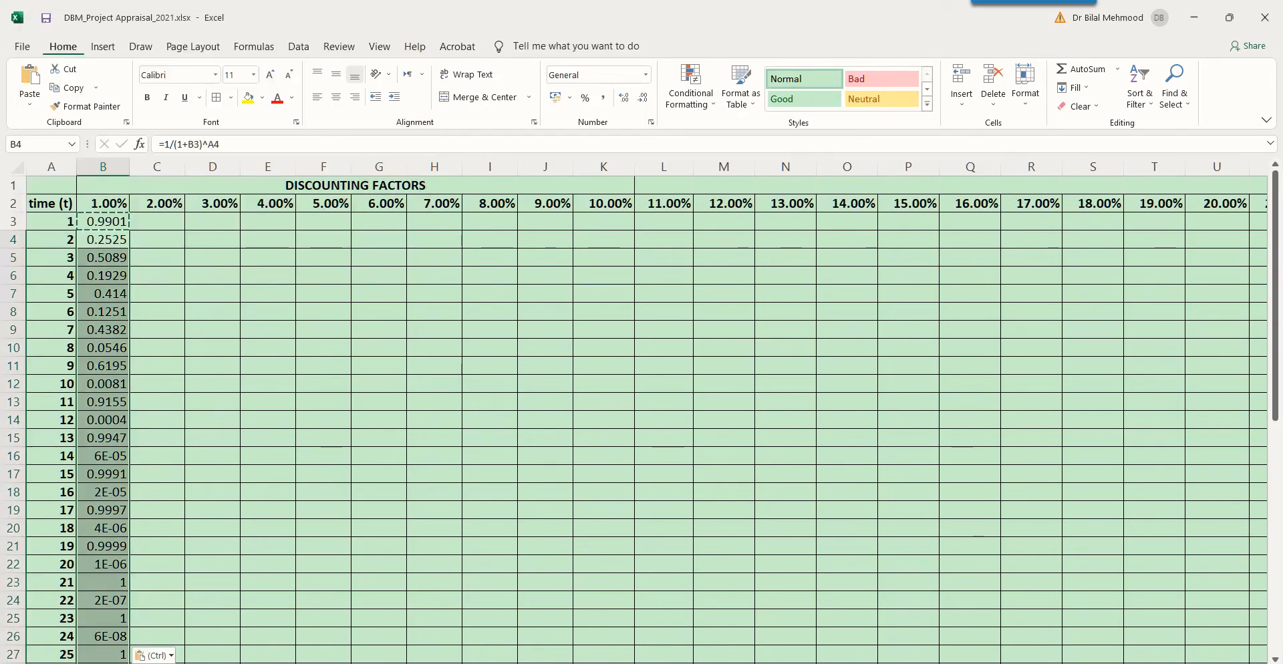
Examine the copied discount factors and their formulas down the 1% column, then return to the first periods
{"action": "left_click", "coordinate": [103, 239]}
{"action": "key", "text": "Down"}
{"action": "key", "text": "Down"}
{"action": "key", "text": "Down"}
{"action": "key", "text": "Down"}
{"action": "key", "text": "Down"}
{"action": "key", "text": "Down"}
{"action": "key", "text": "Down"}
{"action": "key", "text": "Down"}
{"action": "key", "text": "Down"}
{"action": "key", "text": "Down"}
{"action": "key", "text": "Down"}
{"action": "key", "text": "Down"}
{"action": "key", "text": "Down"}
{"action": "key", "text": "Down"}
{"action": "key", "text": "Down"}
{"action": "key", "text": "Down"}
{"action": "key", "text": "Down"}
{"action": "key", "text": "Down"}
{"action": "key", "text": "Down"}
{"action": "key", "text": "Down"}
{"action": "key", "text": "Down"}
{"action": "key", "text": "Down"}
{"action": "key", "text": "Down"}
{"action": "key", "text": "Down"}
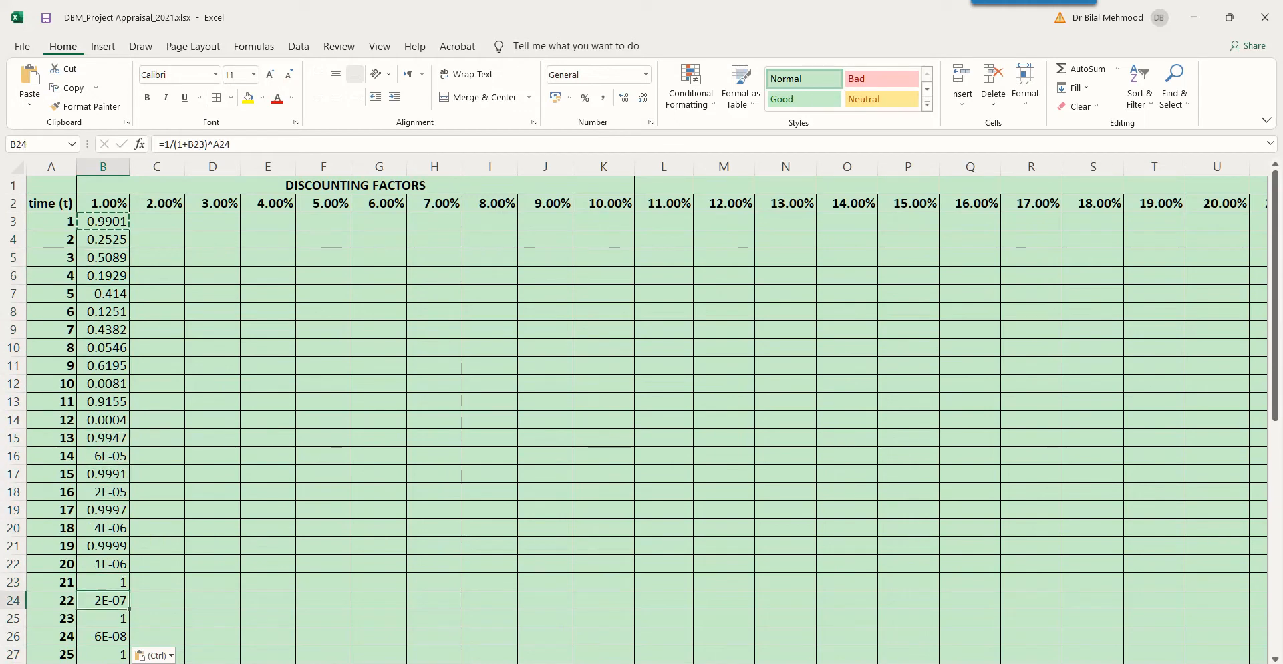
{"action": "key", "text": "Down"}
{"action": "key", "text": "Down"}
{"action": "key", "text": "Down"}
{"action": "key", "text": "Down"}
{"action": "key", "text": "Down"}
{"action": "key", "text": "Down"}
{"action": "key", "text": "Down"}
{"action": "key", "text": "Down"}
{"action": "key", "text": "Down"}
{"action": "key", "text": "Down"}
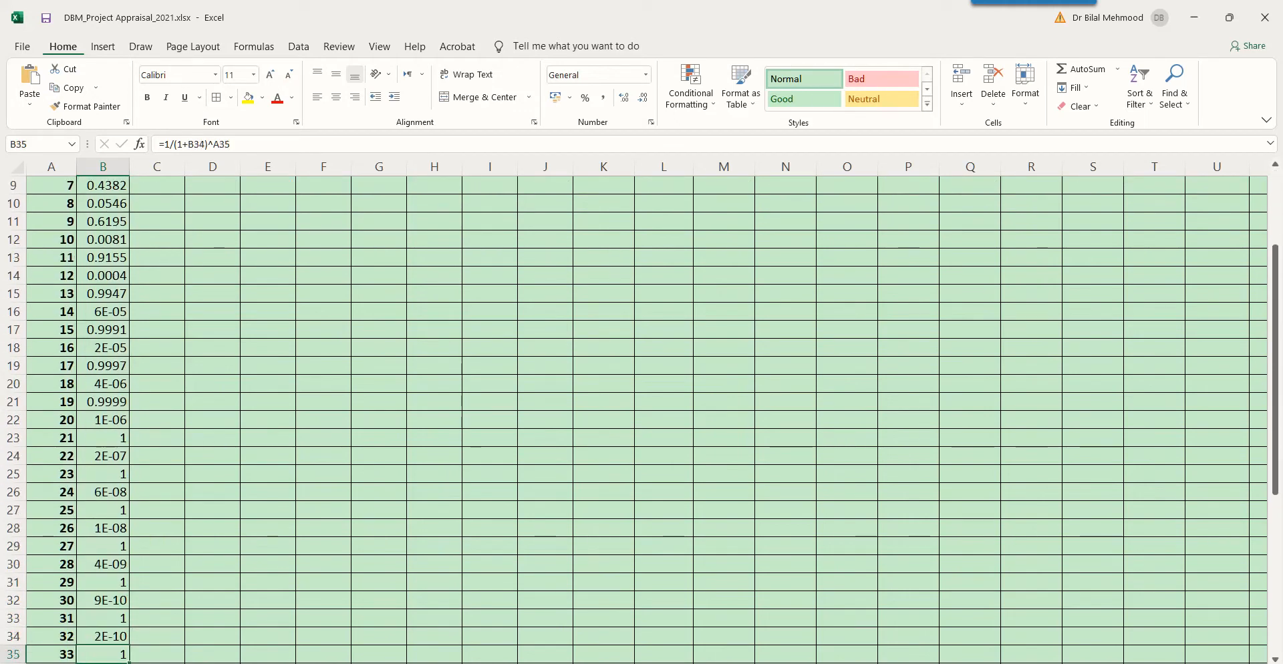
{"action": "key", "text": "Down"}
{"action": "key", "text": "Down"}
{"action": "key", "text": "Down"}
{"action": "key", "text": "Down"}
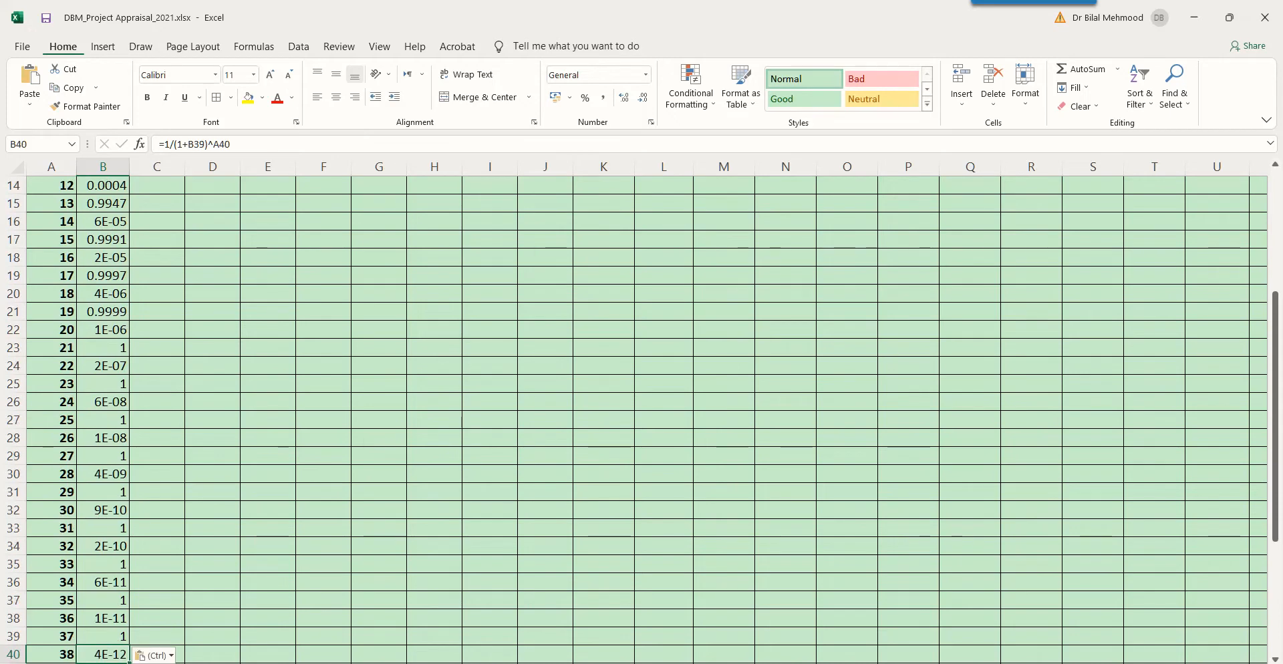
{"action": "key", "text": "ctrl+v"}
{"action": "key", "text": "Up"}
{"action": "key", "text": "Up"}
{"action": "key", "text": "Up"}
{"action": "key", "text": "Up"}
{"action": "key", "text": "Up"}
{"action": "key", "text": "Up"}
{"action": "key", "text": "Up"}
{"action": "key", "text": "Up"}
{"action": "key", "text": "Up"}
{"action": "key", "text": "Up"}
{"action": "key", "text": "Up"}
{"action": "key", "text": "Up"}
{"action": "key", "text": "Up"}
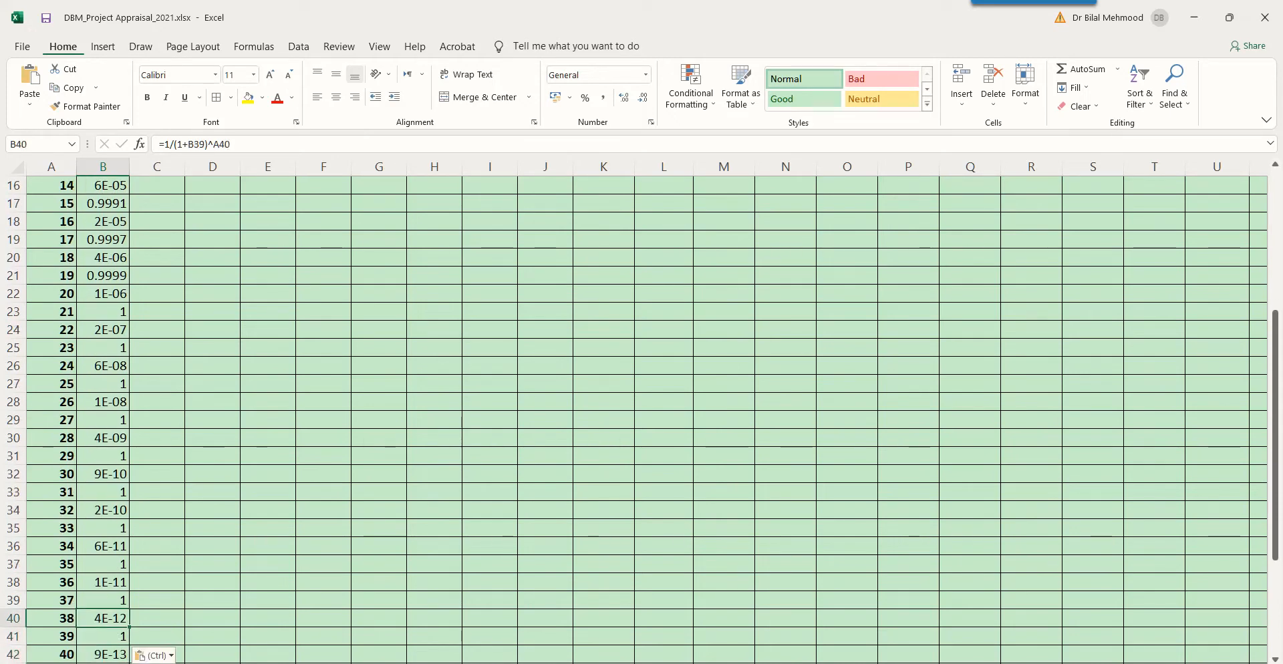
{"action": "key", "text": "Up"}
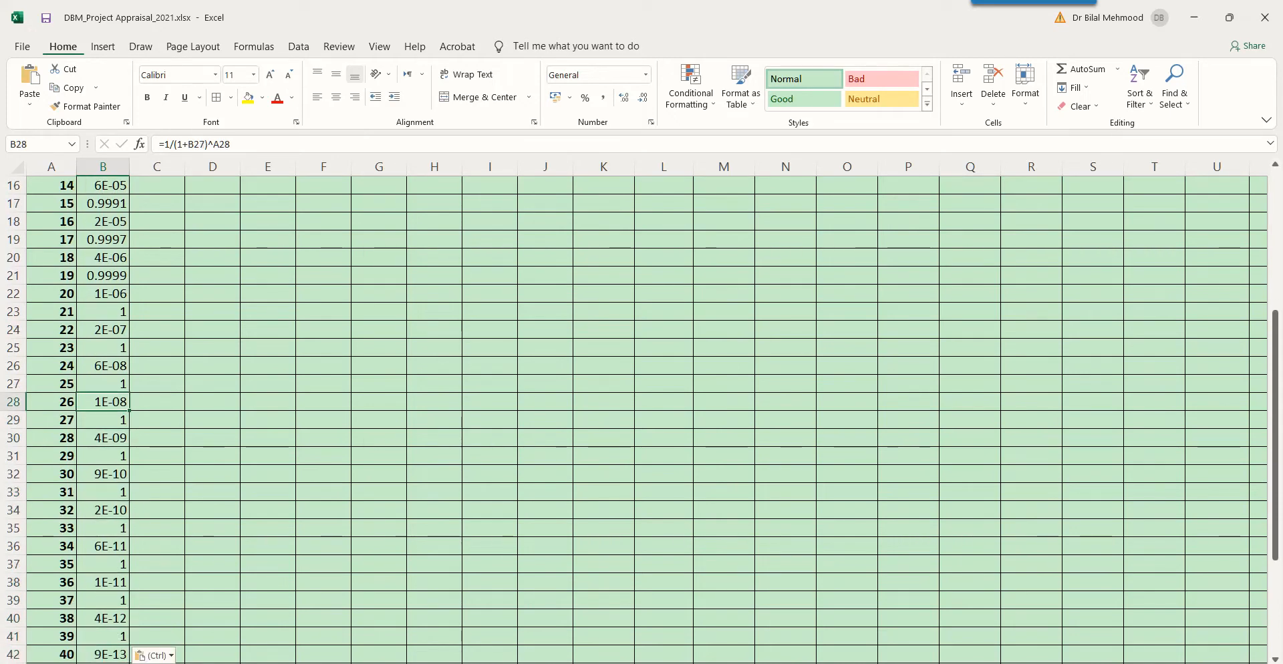
{"action": "key", "text": "F2"}
{"action": "key", "text": "Escape"}
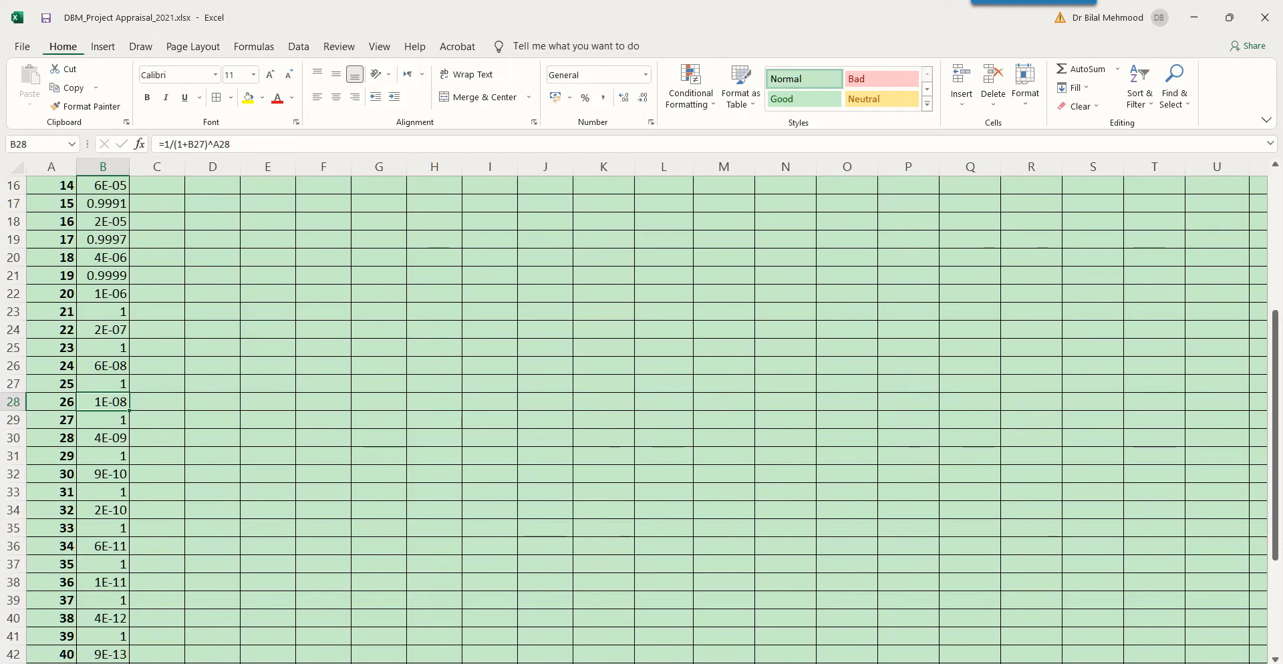
{"action": "left_click", "coordinate": [102, 419]}
{"action": "key", "text": "Up"}
{"action": "key", "text": "Up"}
{"action": "key", "text": "Up"}
{"action": "key", "text": "Up"}
{"action": "key", "text": "Up"}
{"action": "key", "text": "Up"}
{"action": "key", "text": "Up"}
{"action": "key", "text": "Up"}
{"action": "key", "text": "Up"}
{"action": "key", "text": "Up"}
{"action": "key", "text": "Up"}
{"action": "key", "text": "Up"}
{"action": "key", "text": "Up"}
{"action": "key", "text": "Up"}
{"action": "key", "text": "Up"}
{"action": "key", "text": "Up"}
{"action": "key", "text": "Up"}
{"action": "key", "text": "Up"}
{"action": "key", "text": "Up"}
{"action": "key", "text": "Up"}
{"action": "key", "text": "Up"}
{"action": "key", "text": "Up"}
{"action": "key", "text": "Up"}
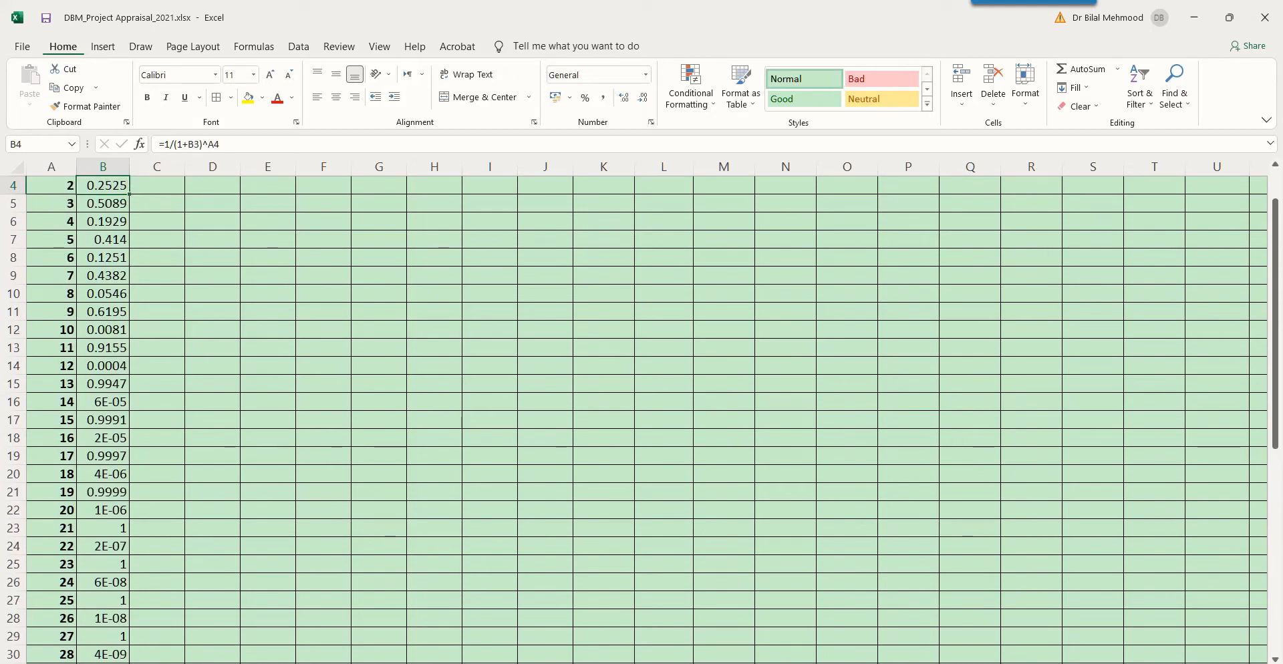
Compare the formula in B3 with the copied formulas in the rows below, down to period 21
{"action": "left_click", "coordinate": [103, 203]}
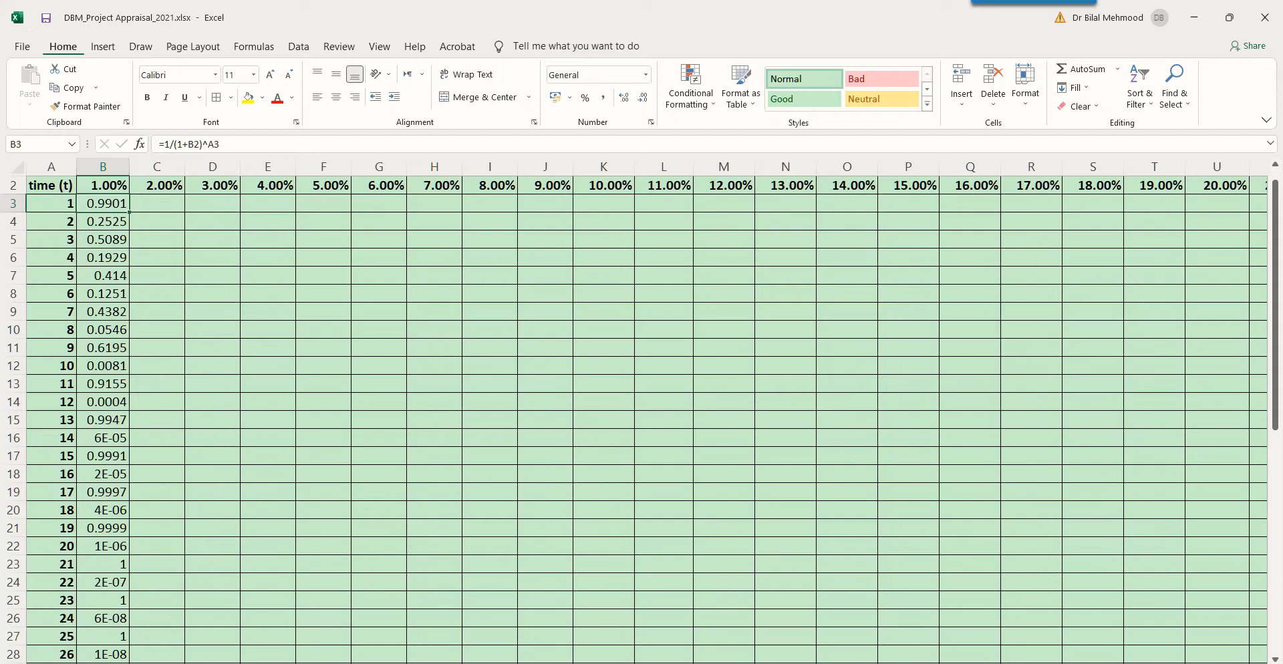
{"action": "key", "text": "Down"}
{"action": "key", "text": "Down"}
{"action": "key", "text": "Down"}
{"action": "key", "text": "Down"}
{"action": "key", "text": "Down"}
{"action": "key", "text": "Down"}
{"action": "key", "text": "Down"}
{"action": "key", "text": "Down"}
{"action": "key", "text": "Down"}
{"action": "key", "text": "Down"}
{"action": "key", "text": "Down"}
{"action": "key", "text": "Down"}
{"action": "key", "text": "Down"}
{"action": "key", "text": "Down"}
{"action": "key", "text": "Down"}
{"action": "key", "text": "Down"}
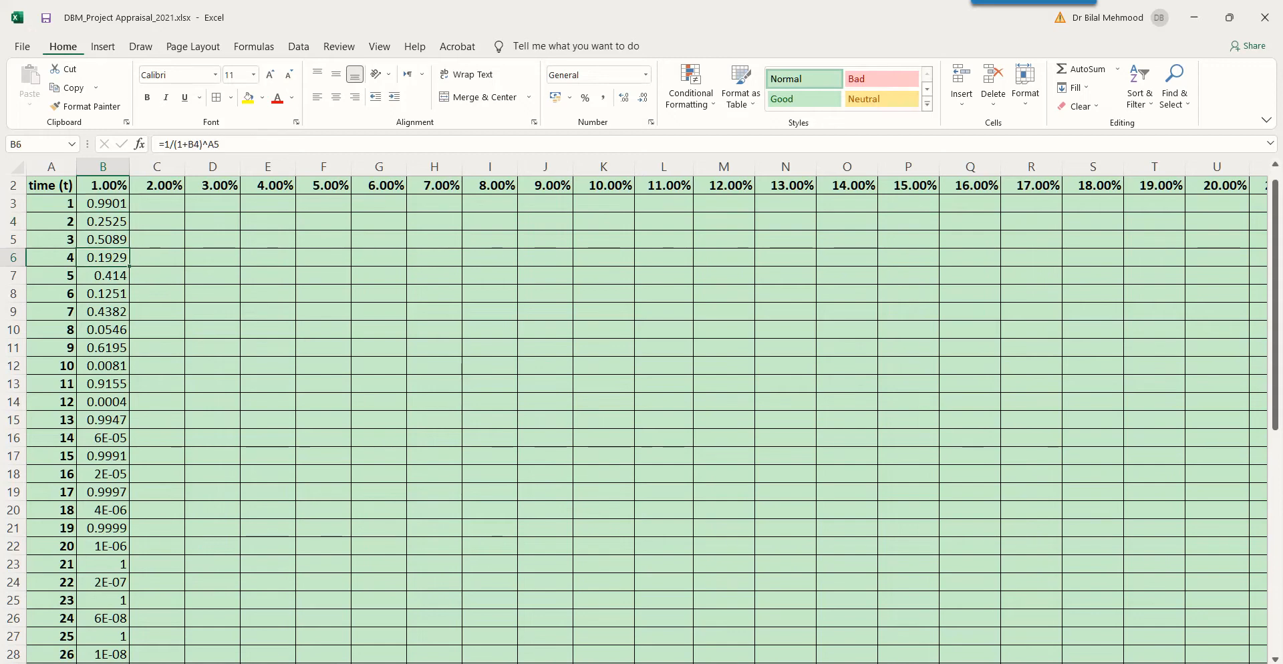
{"action": "key", "text": "Down"}
{"action": "key", "text": "Down"}
{"action": "key", "text": "Down"}
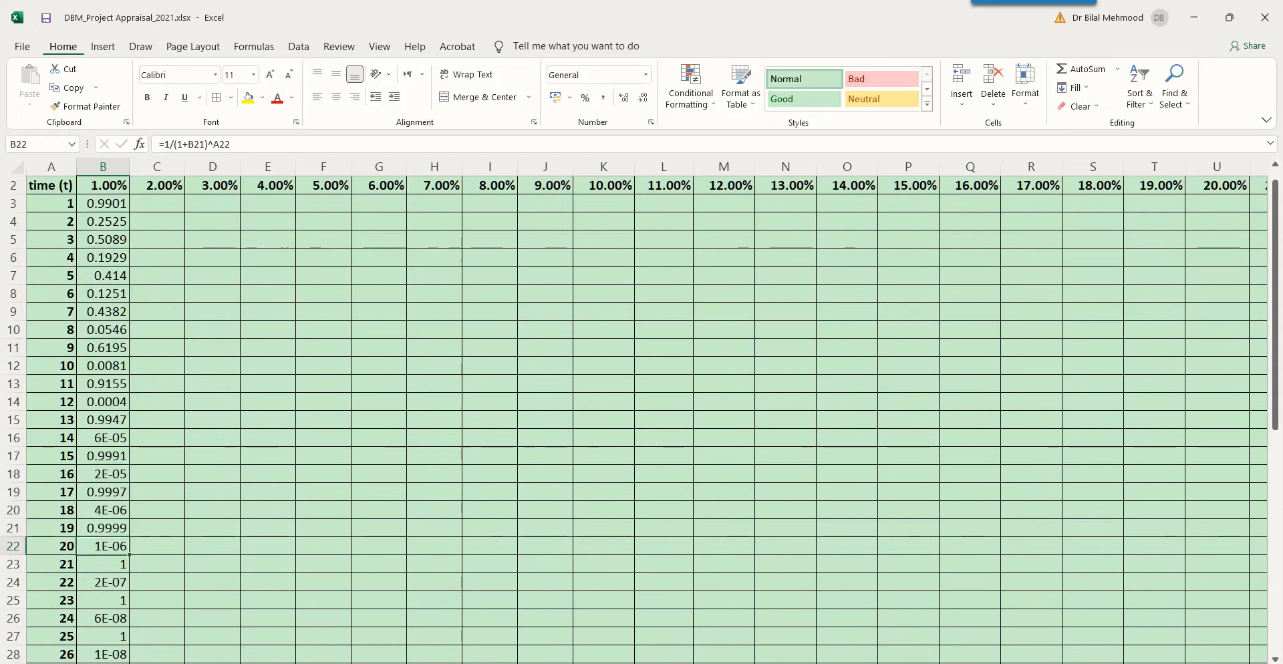
{"action": "key", "text": "Down"}
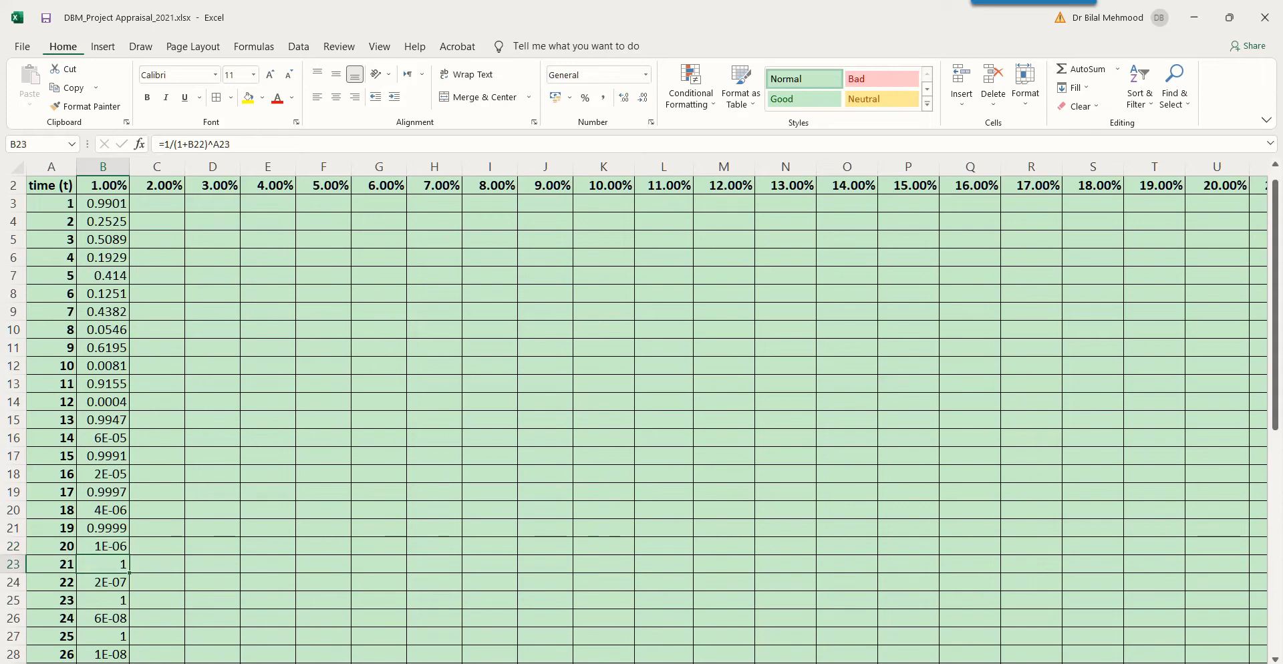
{"action": "key", "text": "Up"}
{"action": "key", "text": "Up"}
{"action": "key", "text": "Up"}
{"action": "key", "text": "Up"}
{"action": "key", "text": "Up"}
{"action": "key", "text": "Up"}
{"action": "key", "text": "Up"}
{"action": "key", "text": "Up"}
{"action": "key", "text": "Up"}
{"action": "key", "text": "Up"}
{"action": "key", "text": "Up"}
{"action": "key", "text": "Up"}
{"action": "key", "text": "Up"}
{"action": "key", "text": "Up"}
{"action": "key", "text": "Up"}
{"action": "key", "text": "Up"}
{"action": "key", "text": "Up"}
{"action": "key", "text": "Up"}
{"action": "key", "text": "Up"}
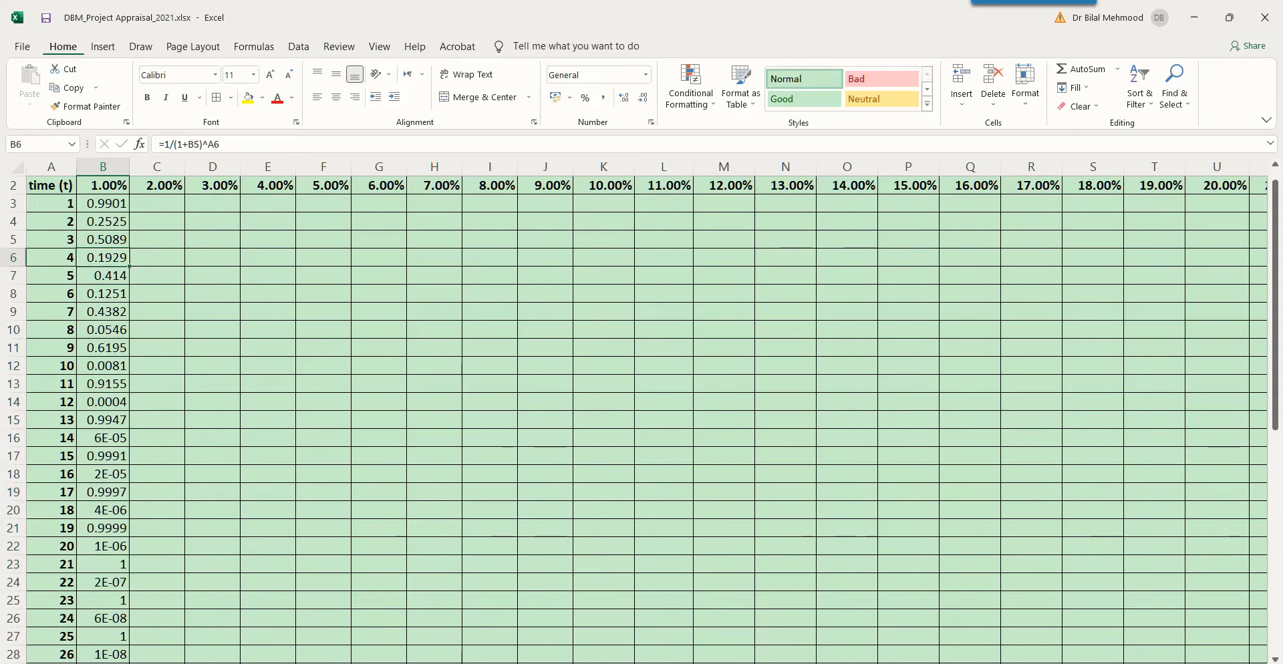
{"action": "key", "text": "Up"}
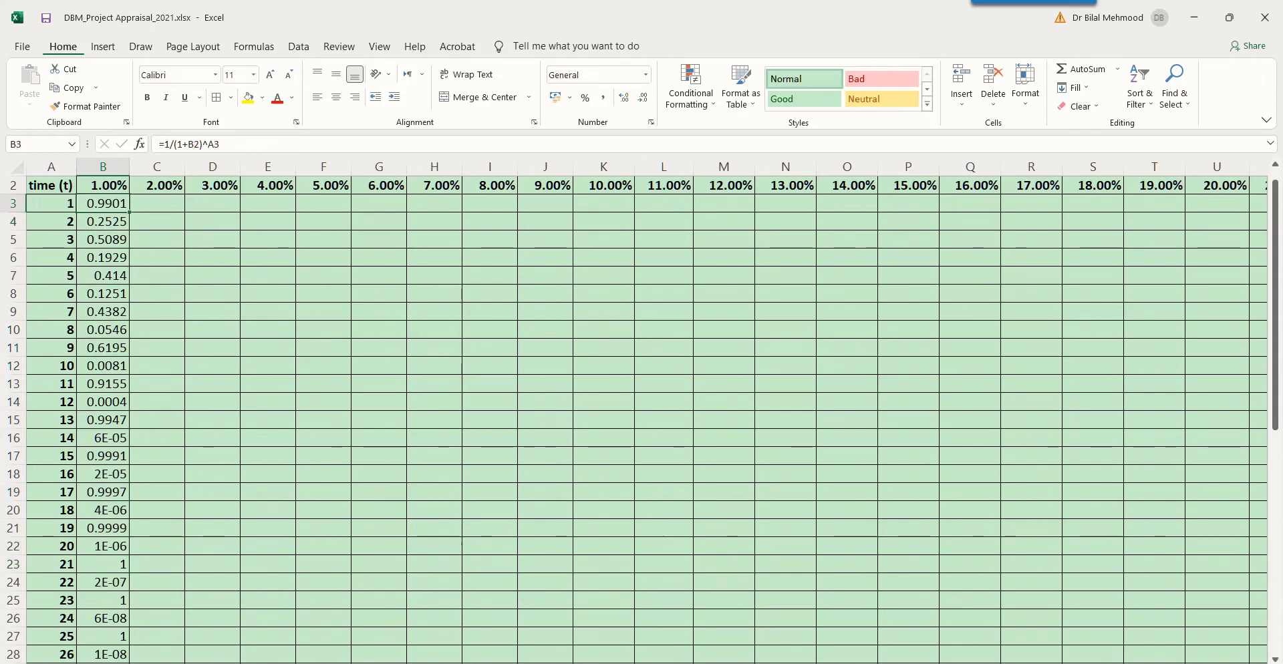
Check the references in B3 and correct the period 2 formula in B4 to =1/(1+B2)^A4
{"action": "key", "text": "F2"}
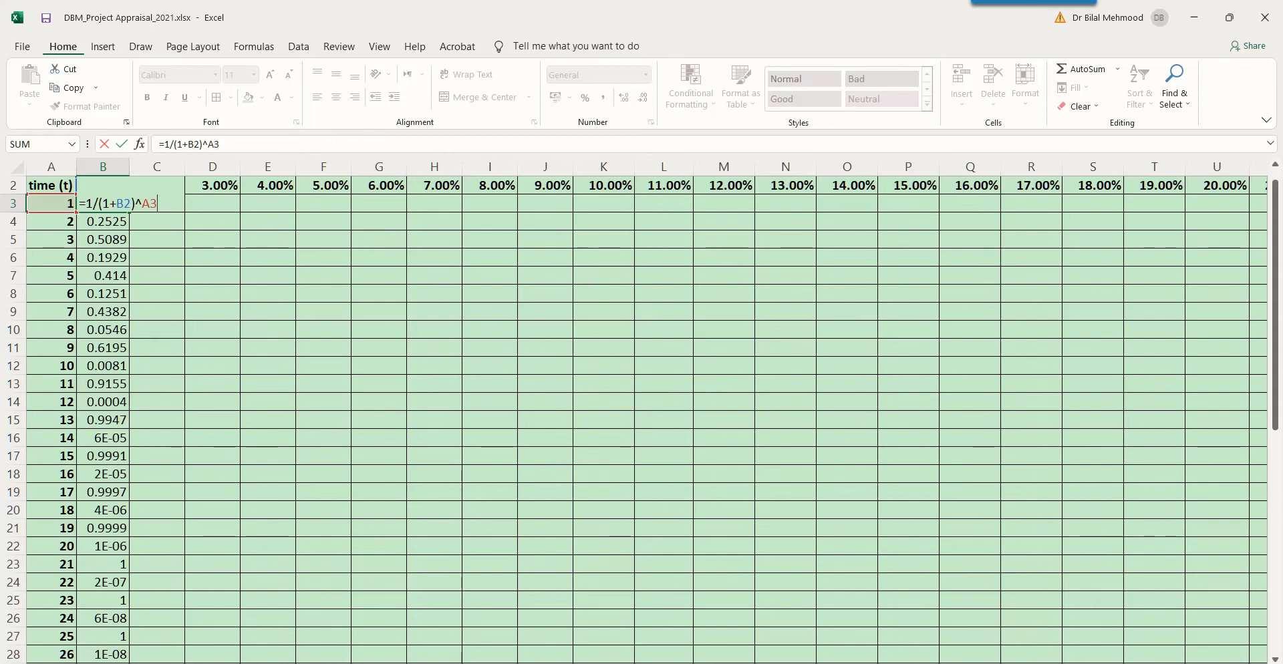
{"action": "key", "text": "Return"}
{"action": "key", "text": "F2"}
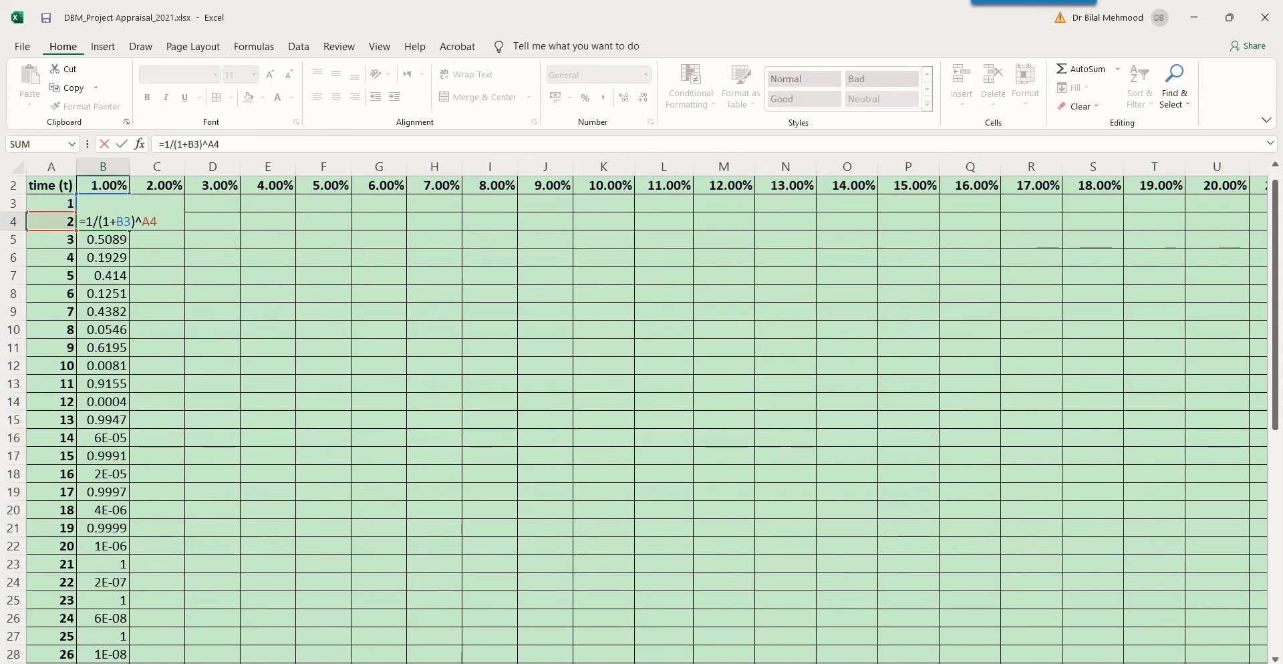
{"action": "left_click", "coordinate": [141, 221]}
{"action": "double_click", "coordinate": [123, 221]}
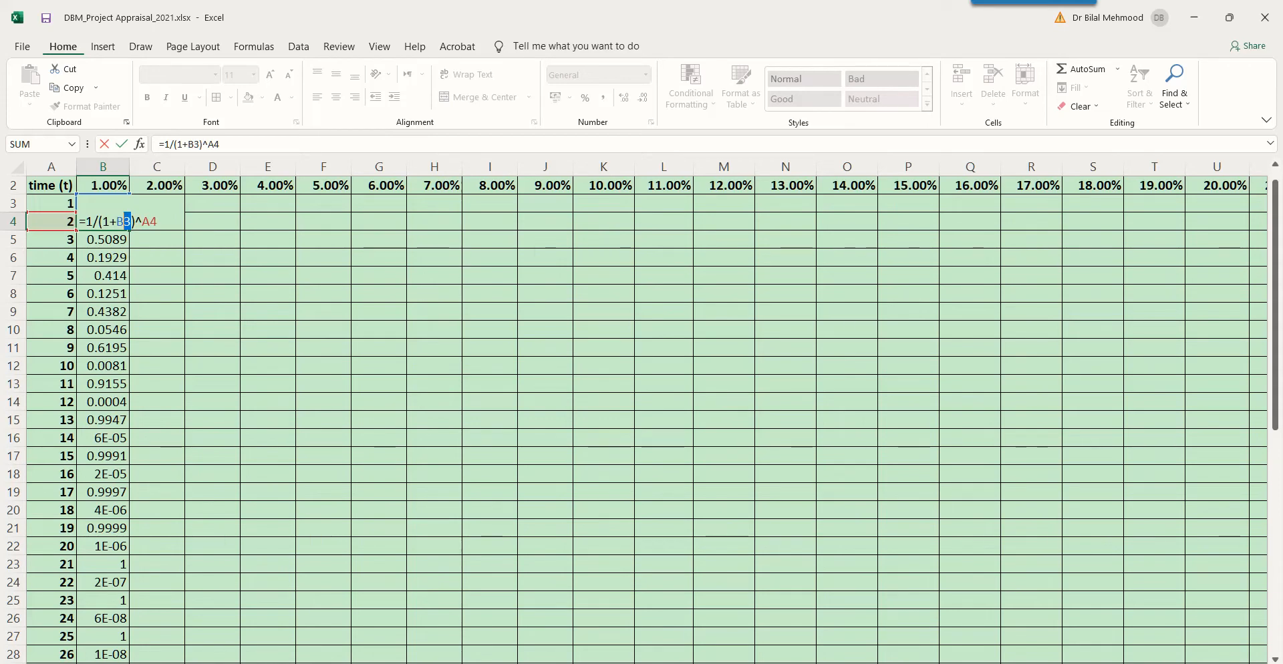
{"action": "left_click", "coordinate": [103, 185]}
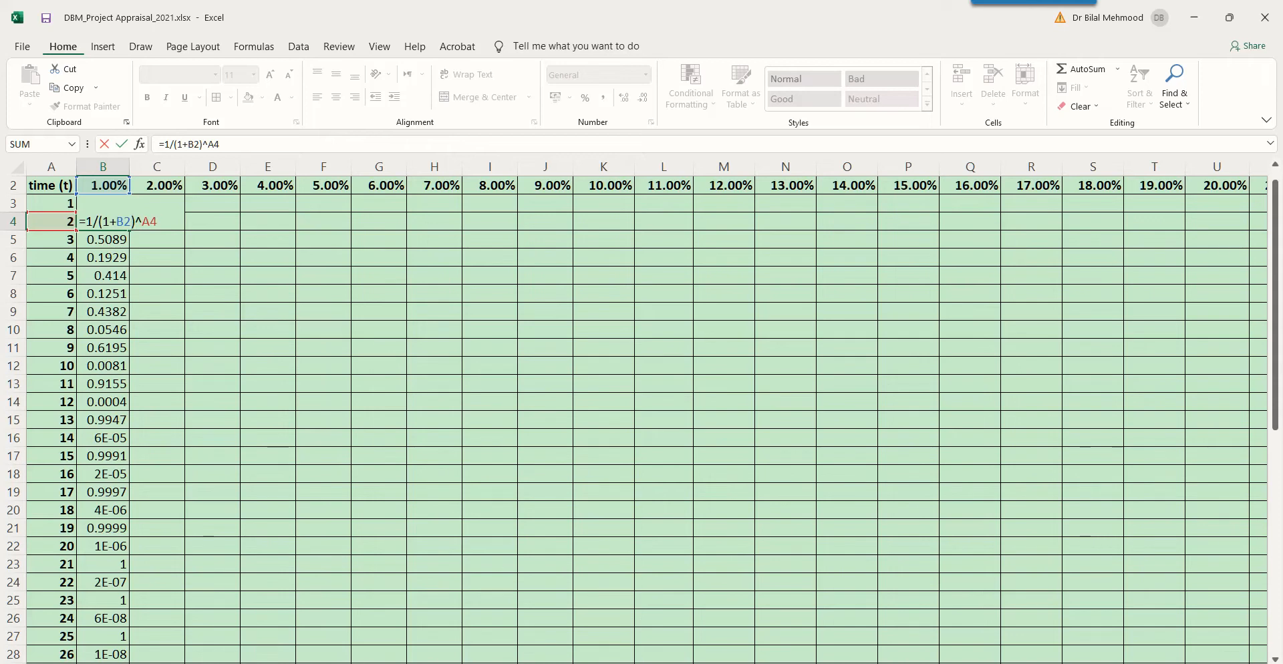
{"action": "key", "text": "shift+Left"}
{"action": "key", "text": "shift+Left"}
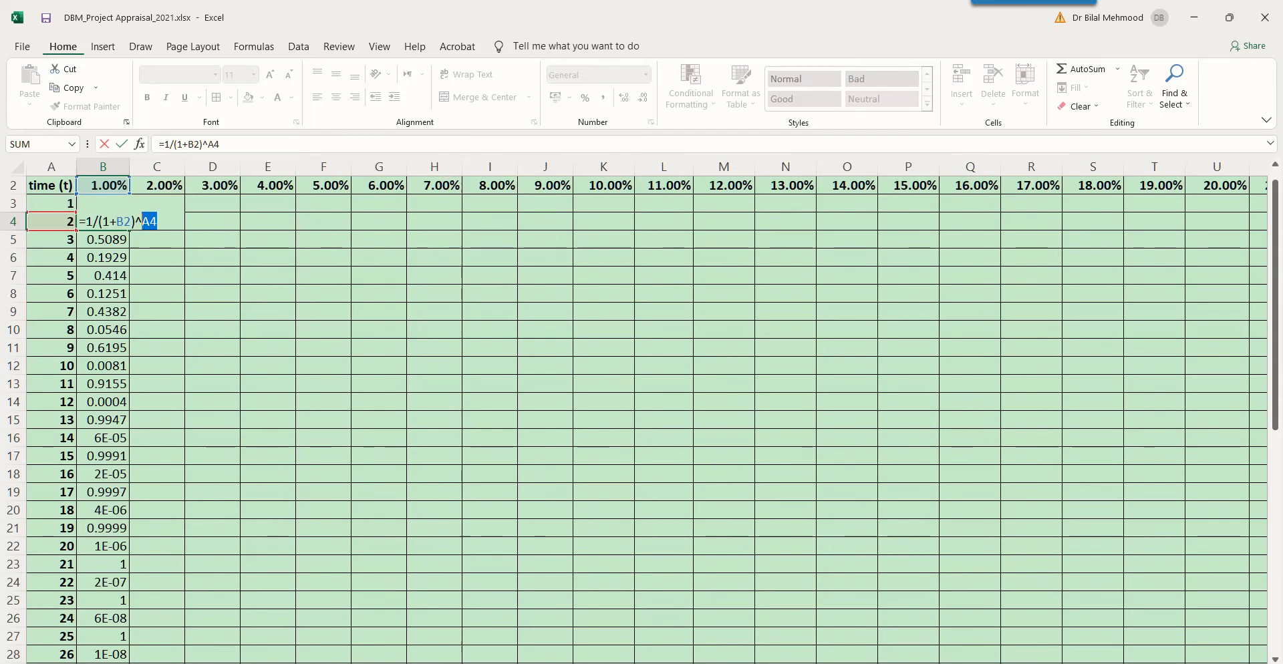
{"action": "key", "text": "Right"}
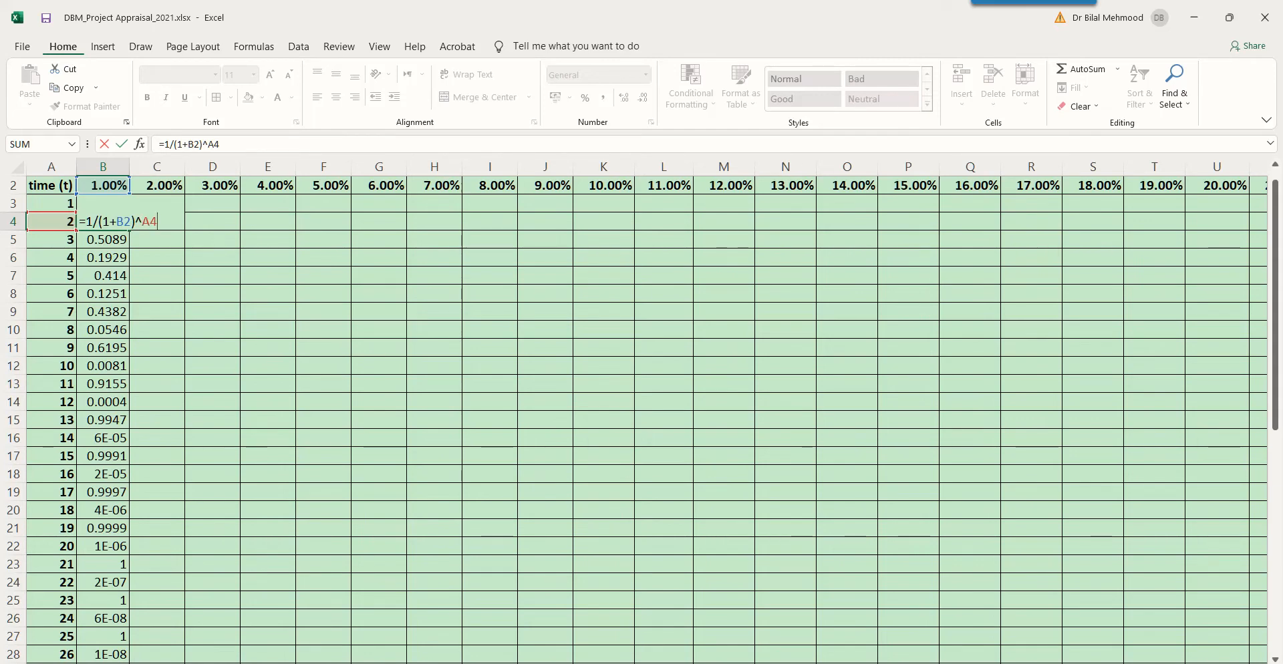
{"action": "key", "text": "Return"}
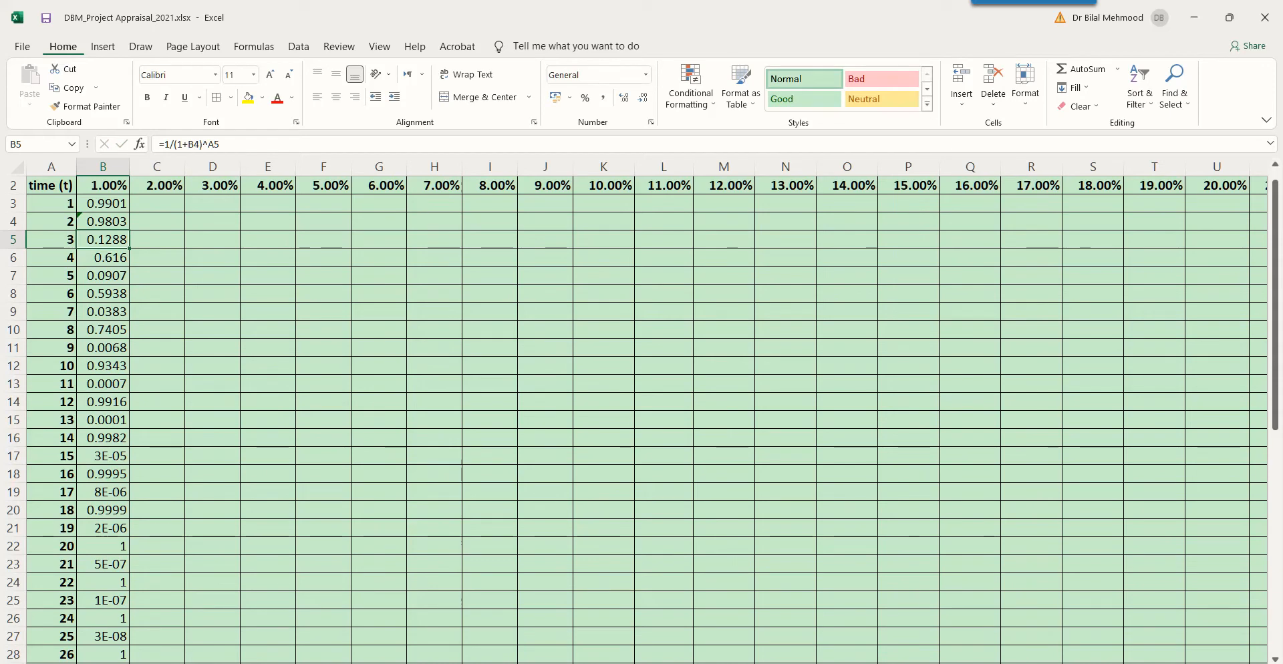
Try to point the period 3 formula in B5 at the rate in B2, as =1/(1+B2)^A5
{"action": "key", "text": "F2"}
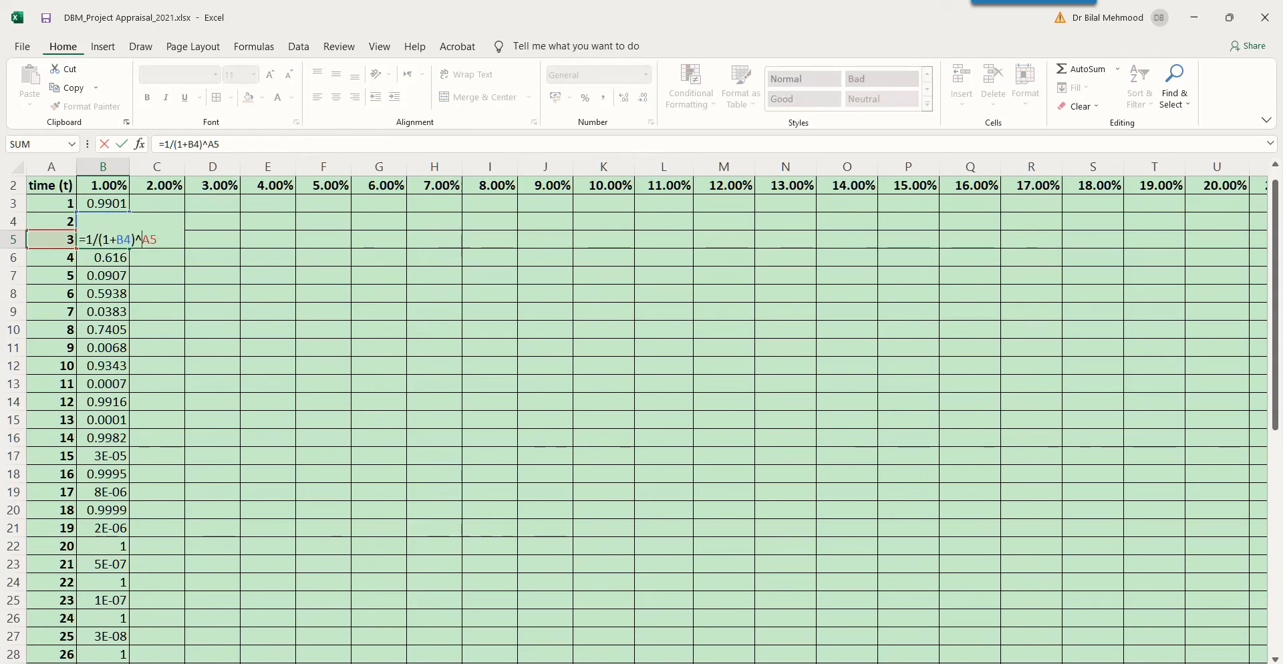
{"action": "double_click", "coordinate": [123, 239]}
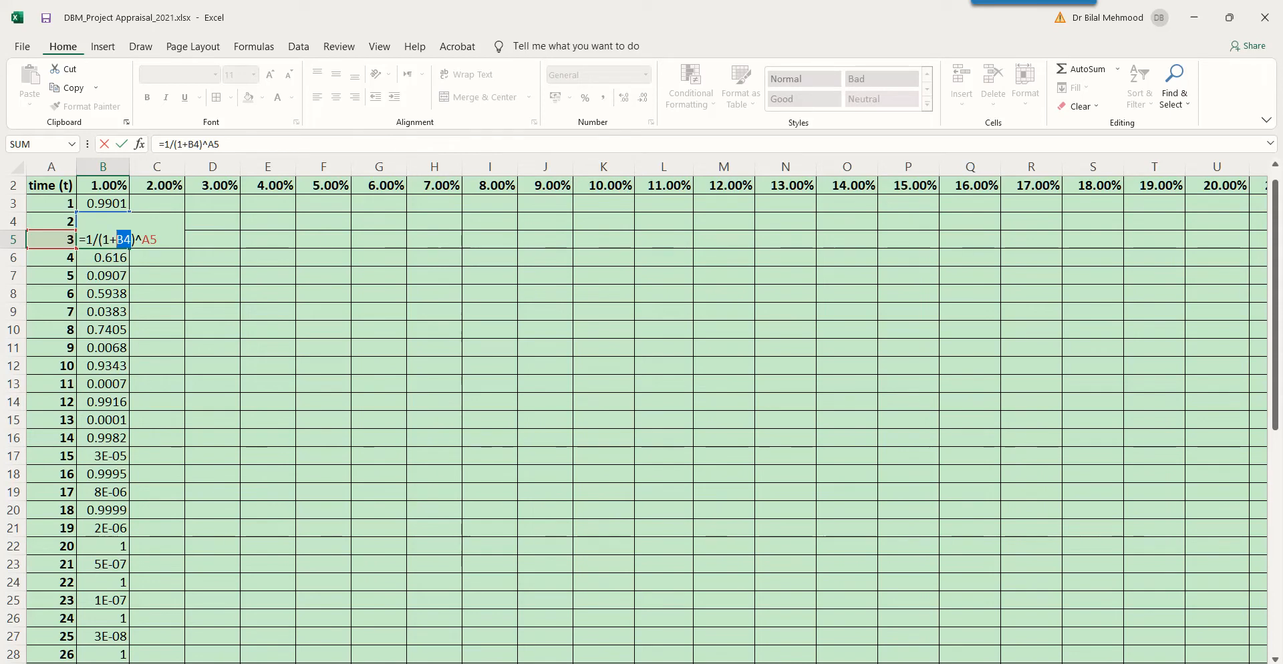
{"action": "key", "text": "Right"}
{"action": "key", "text": "shift+Left"}
{"action": "type", "text": "2"}
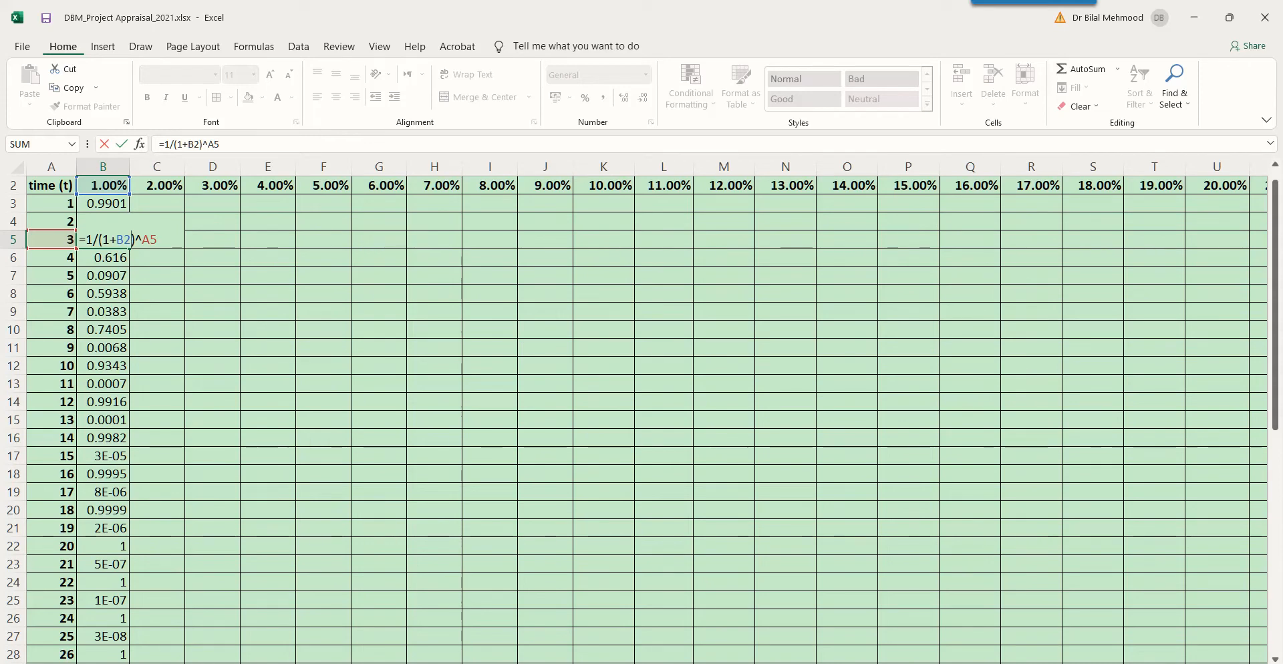
{"action": "key", "text": "Return"}
Try to replace the rate reference in the period 10 formula in B12 with B2, as =1/(1+B2)^A12
{"action": "key", "text": "Down"}
{"action": "key", "text": "Down"}
{"action": "key", "text": "Down"}
{"action": "key", "text": "Down"}
{"action": "key", "text": "Down"}
{"action": "key", "text": "Down"}
{"action": "left_click_drag", "start_coordinate": [205, 144], "coordinate": [188, 144]}
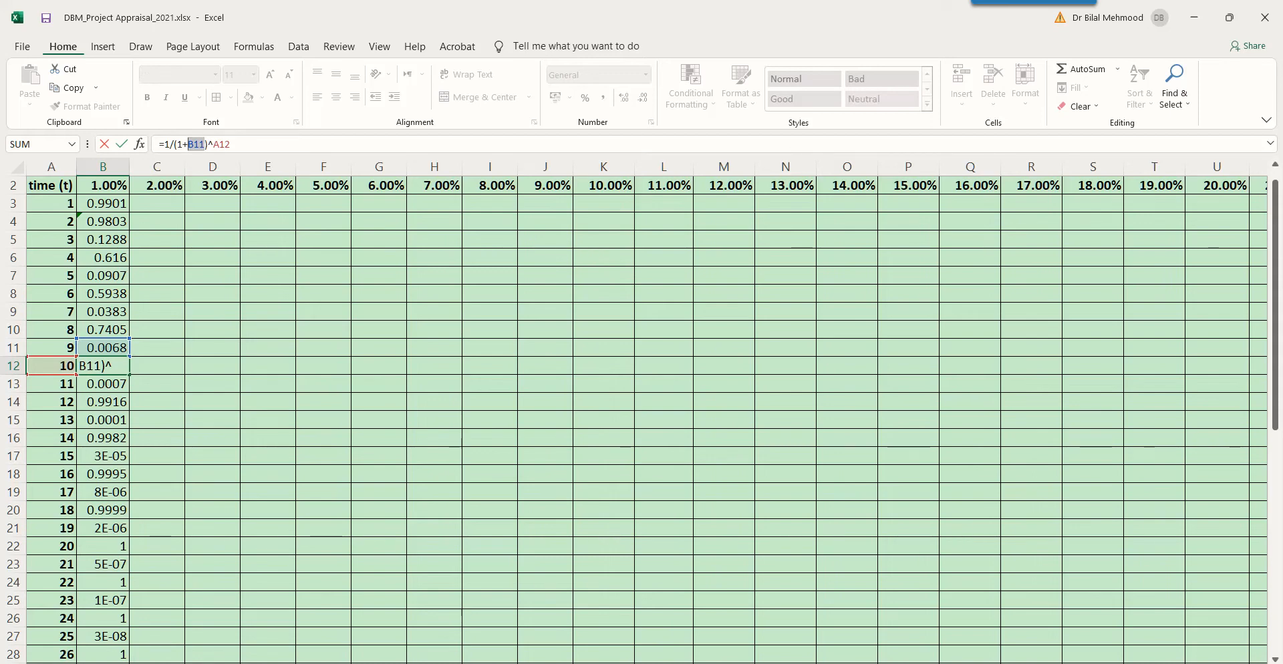
{"action": "left_click", "coordinate": [103, 185]}
{"action": "key", "text": "ctrl+Return"}
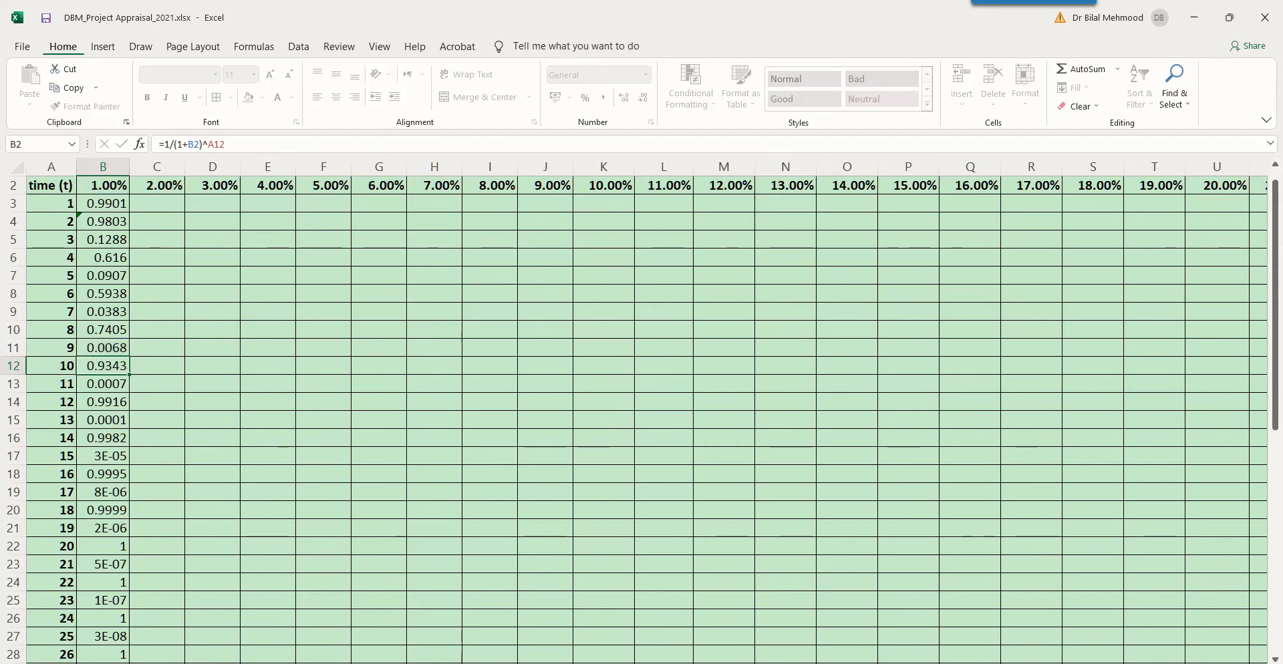
{"action": "left_click", "coordinate": [103, 203]}
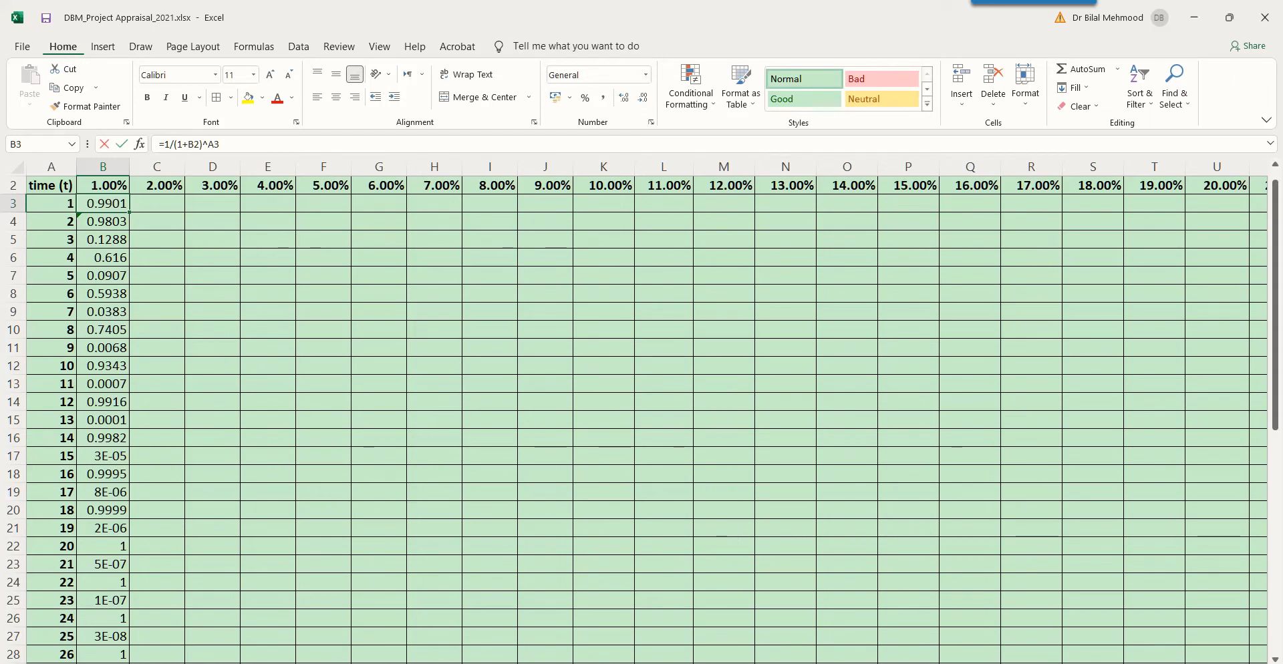
{"action": "key", "text": "F2"}
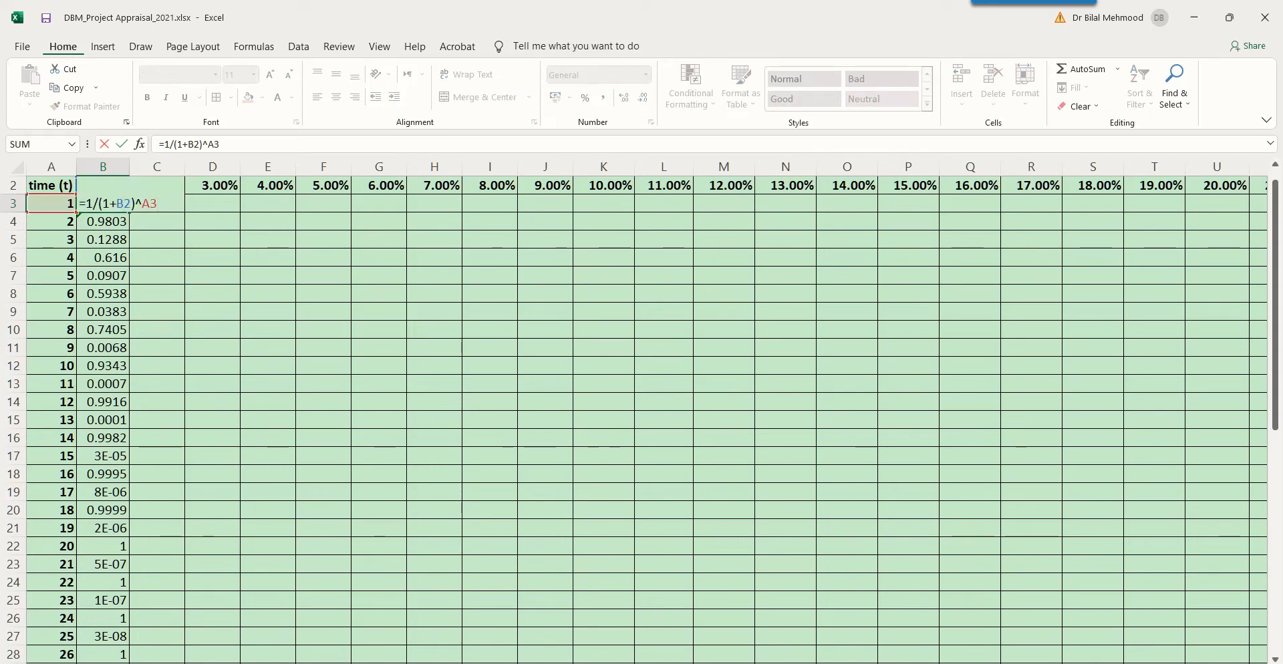
{"action": "type", "text": "$"}
{"action": "key", "text": "Right"}
{"action": "type", "text": "$"}
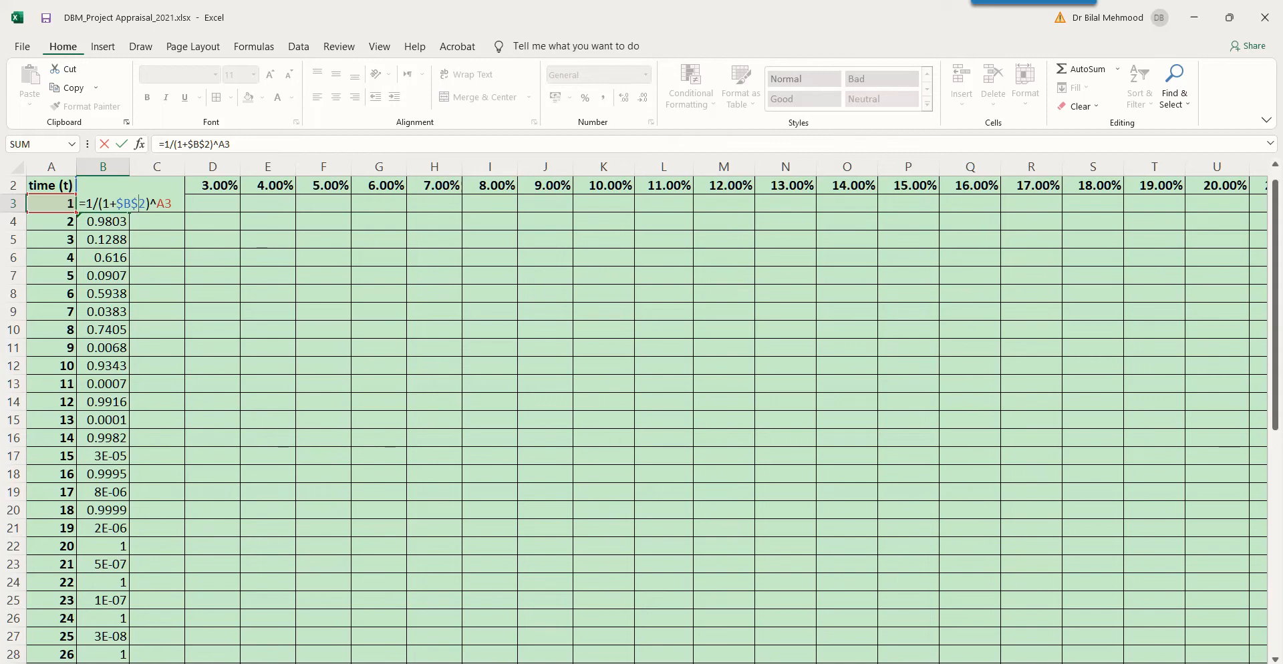
{"action": "key", "text": "Escape"}
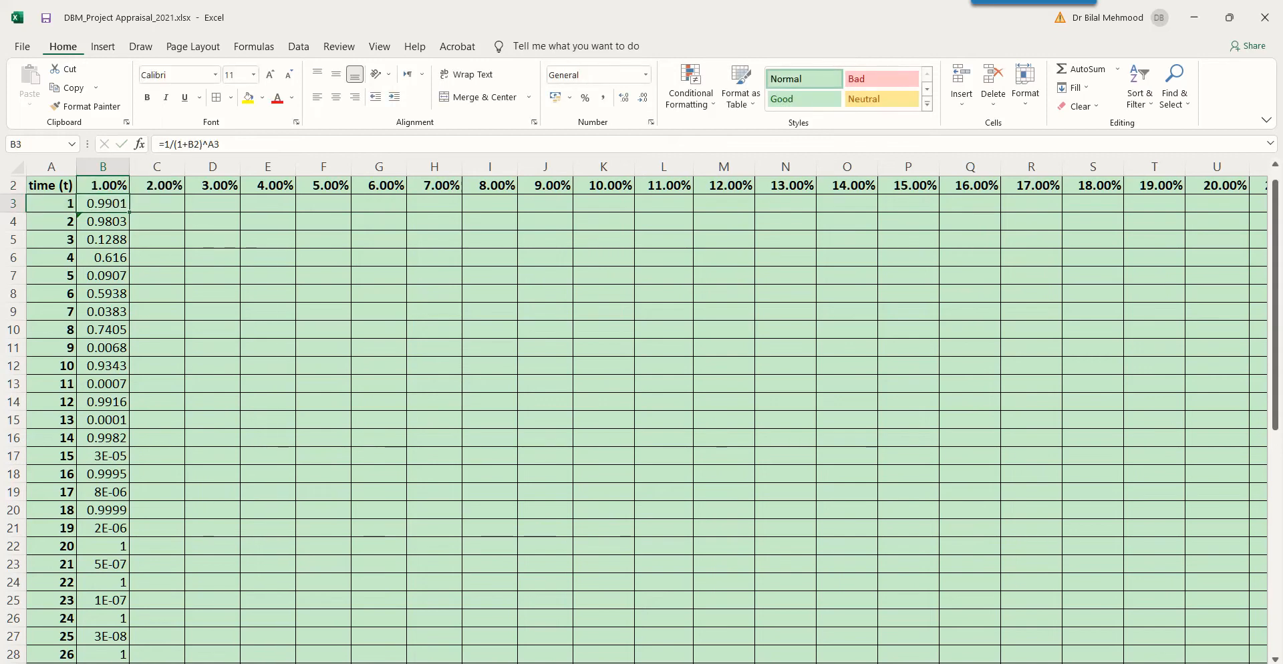
Make the rate reference in B3 absolute so the formula reads =1/(1+$B$2)^A3
{"action": "key", "text": "F2"}
{"action": "key", "text": "Left"}
{"action": "key", "text": "Left"}
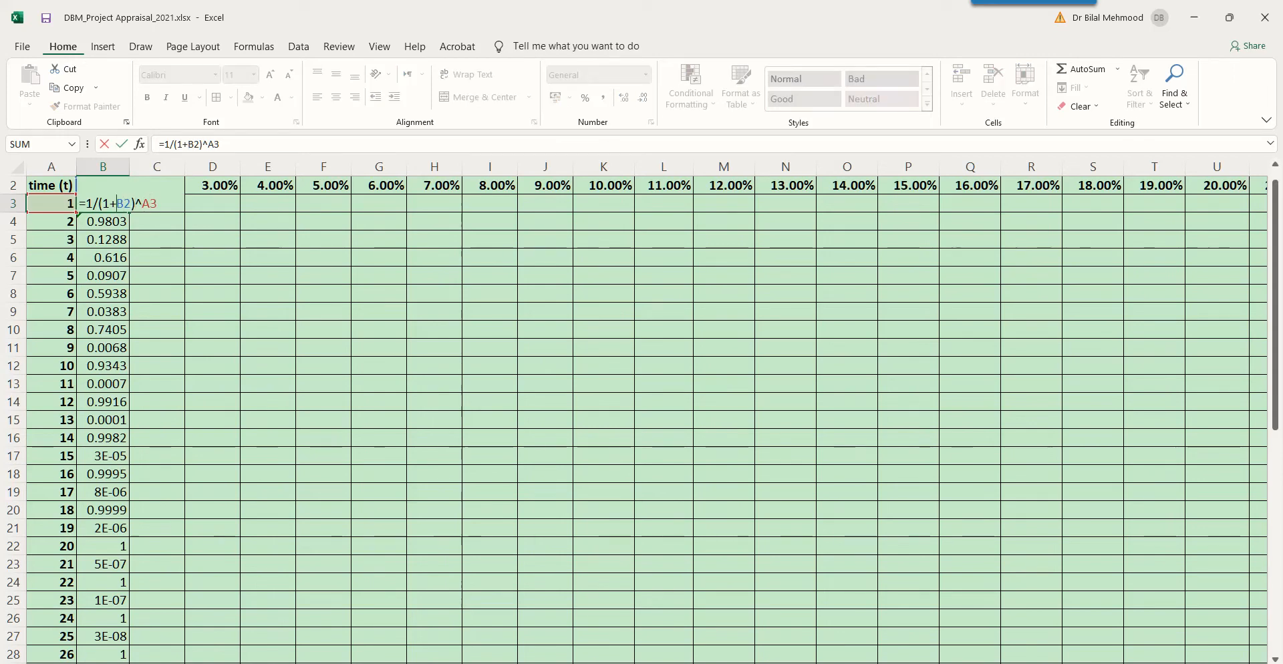
{"action": "key", "text": "shift+Right"}
{"action": "key", "text": "shift+Right"}
{"action": "key", "text": "F4"}
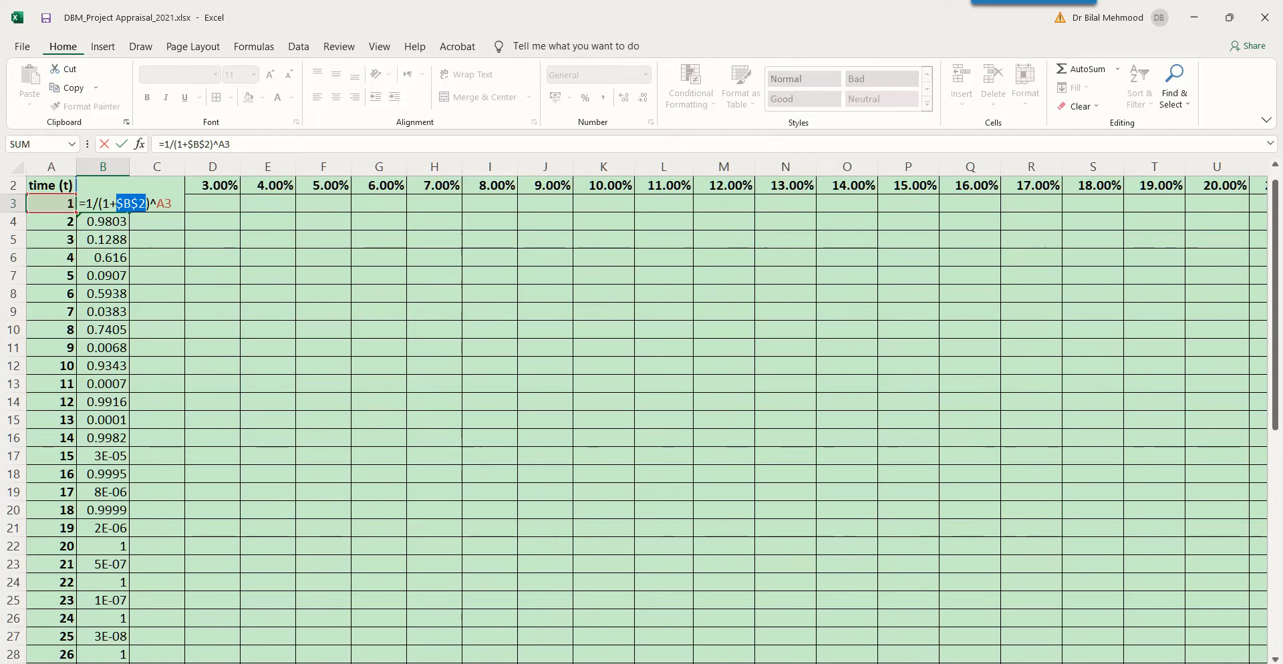
{"action": "key", "text": "ctrl+Return"}
Copy the B3 formula over the existing factors down the 1% column, starting at B4
{"action": "key", "text": "Down"}
{"action": "key", "text": "ctrl+c"}
{"action": "key", "text": "ctrl+shift+Down"}
{"action": "key", "text": "ctrl+v"}
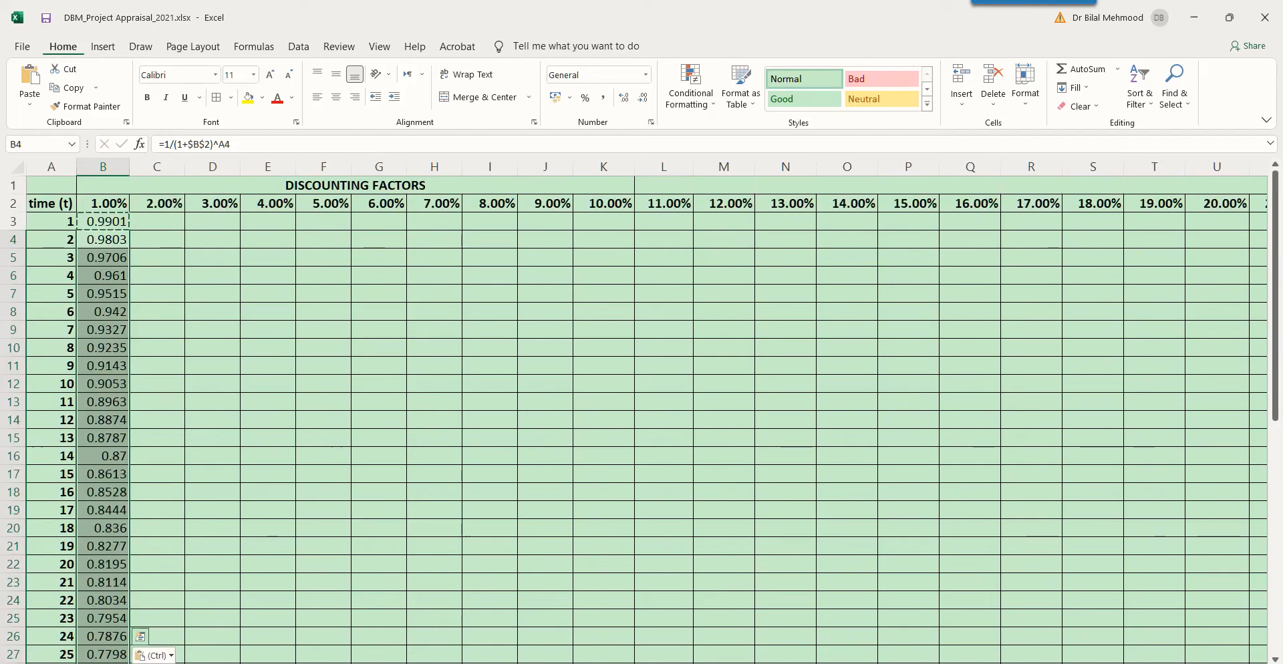
Examine the recopied formulas and factors down the 1% column to period 48, including the references in B11
{"action": "key", "text": "Down"}
{"action": "key", "text": "Down"}
{"action": "key", "text": "Down"}
{"action": "key", "text": "Down"}
{"action": "key", "text": "Down"}
{"action": "key", "text": "Down"}
{"action": "key", "text": "Down"}
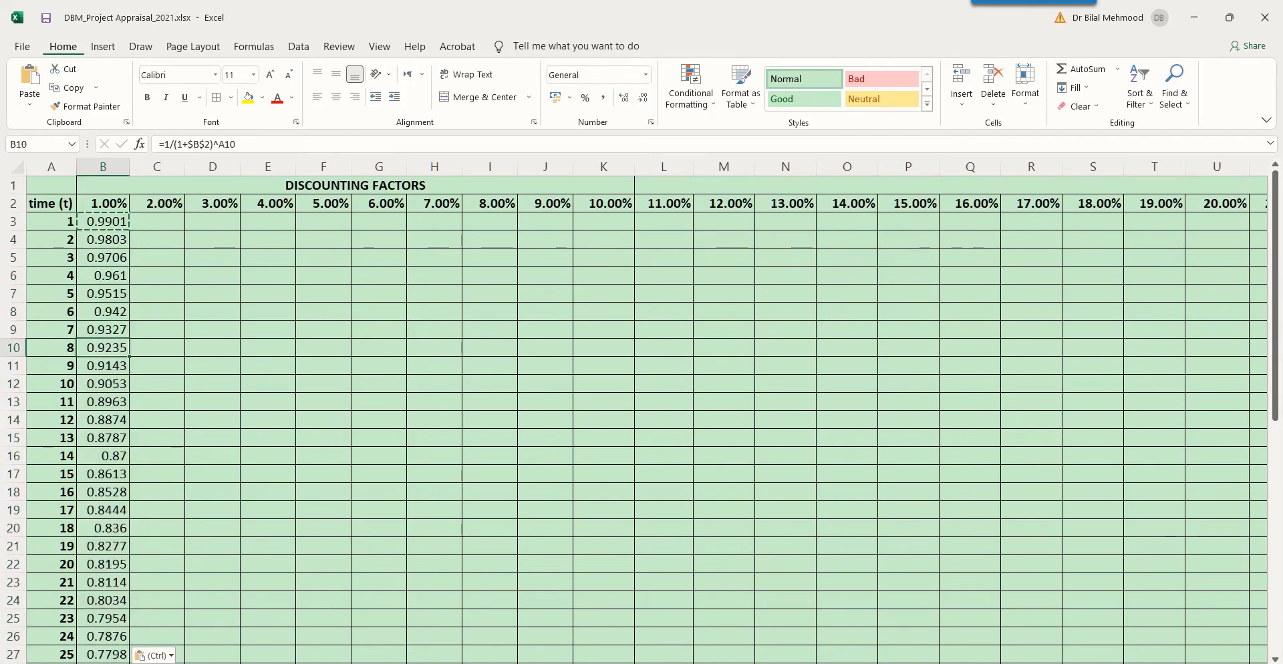
{"action": "key", "text": "F2"}
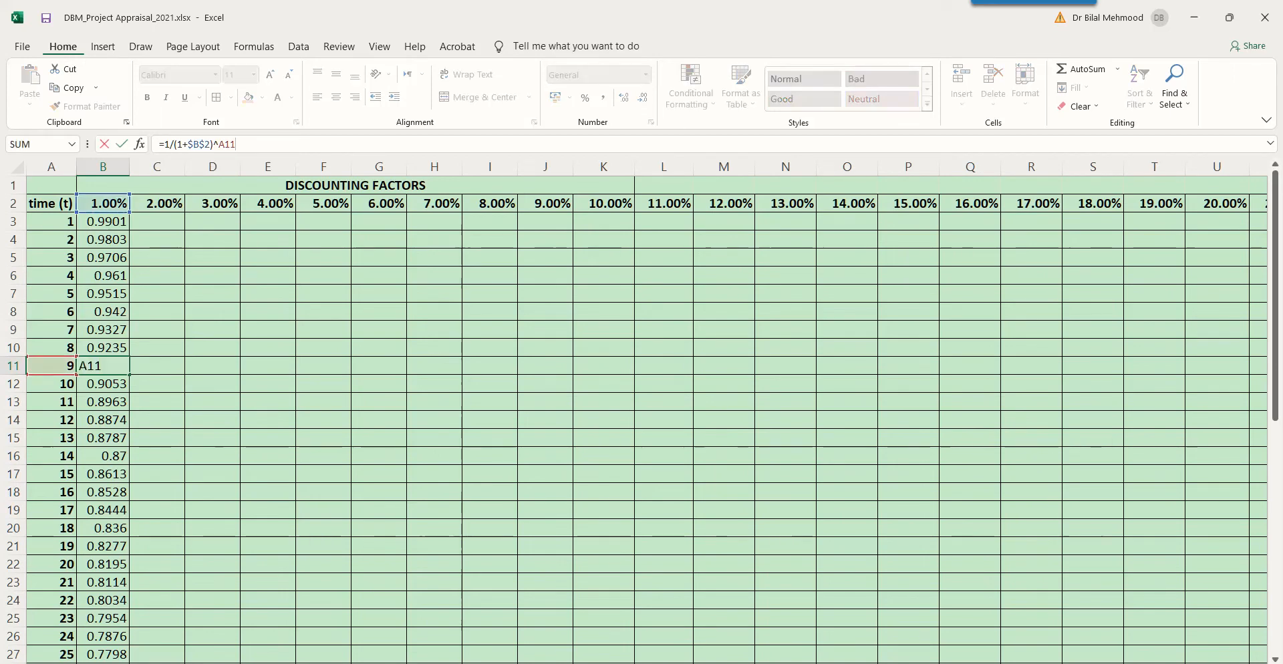
{"action": "key", "text": "Escape"}
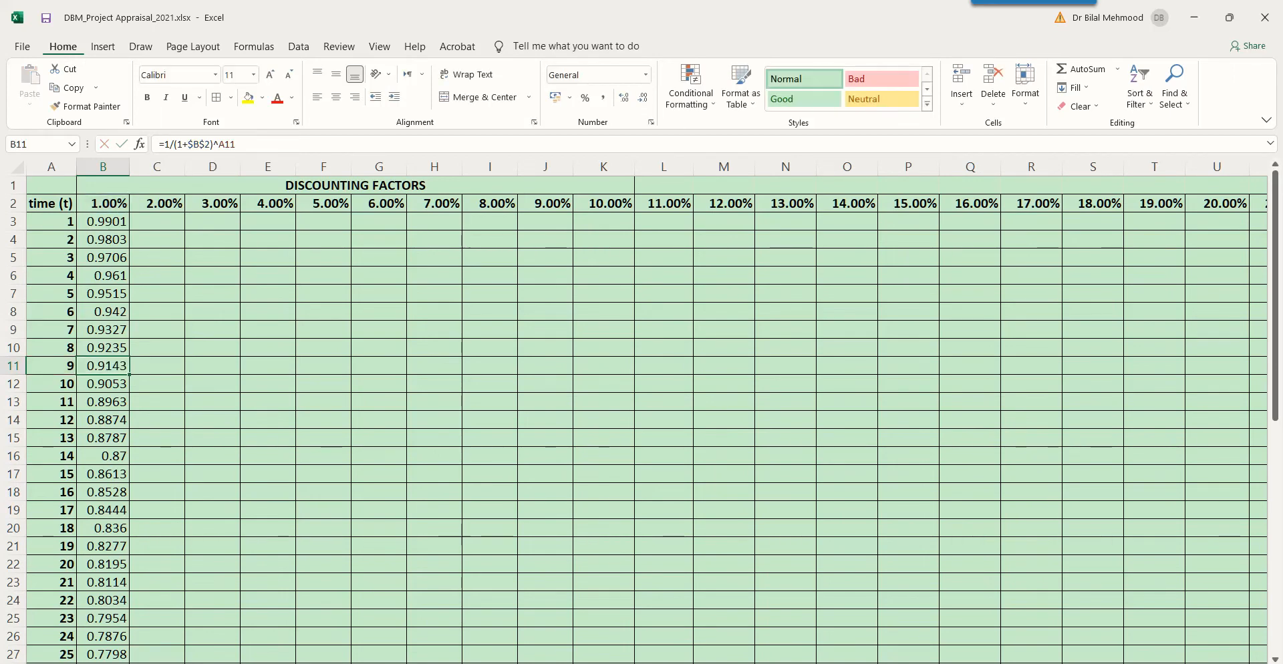
{"action": "key", "text": "Down"}
{"action": "key", "text": "Down"}
{"action": "key", "text": "Down"}
{"action": "key", "text": "Down"}
{"action": "key", "text": "Down"}
{"action": "key", "text": "Down"}
{"action": "key", "text": "Down"}
{"action": "key", "text": "Down"}
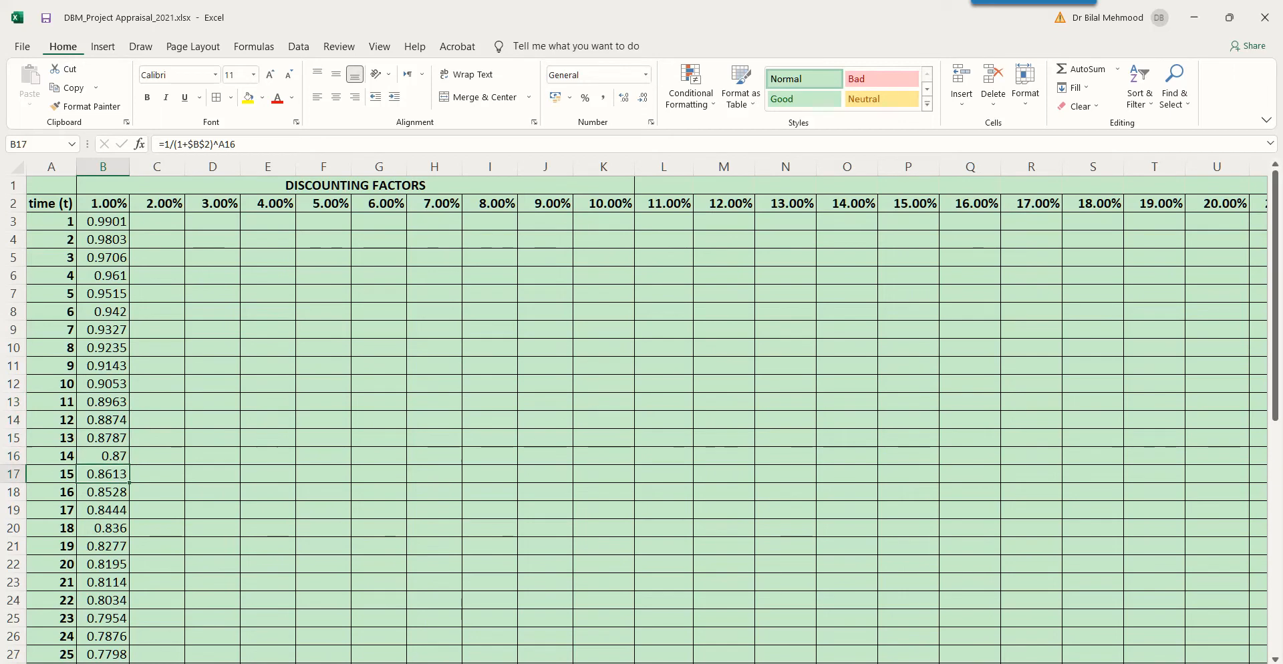
{"action": "key", "text": "Down"}
{"action": "key", "text": "Down"}
{"action": "key", "text": "Down"}
{"action": "key", "text": "Down"}
{"action": "key", "text": "Down"}
{"action": "key", "text": "Down"}
{"action": "key", "text": "Down"}
{"action": "key", "text": "Down"}
{"action": "key", "text": "Down"}
{"action": "key", "text": "Down"}
{"action": "key", "text": "Down"}
{"action": "key", "text": "Down"}
{"action": "key", "text": "Down"}
{"action": "key", "text": "Down"}
{"action": "key", "text": "Down"}
{"action": "key", "text": "Down"}
{"action": "key", "text": "Down"}
{"action": "key", "text": "Down"}
{"action": "key", "text": "Down"}
{"action": "key", "text": "Down"}
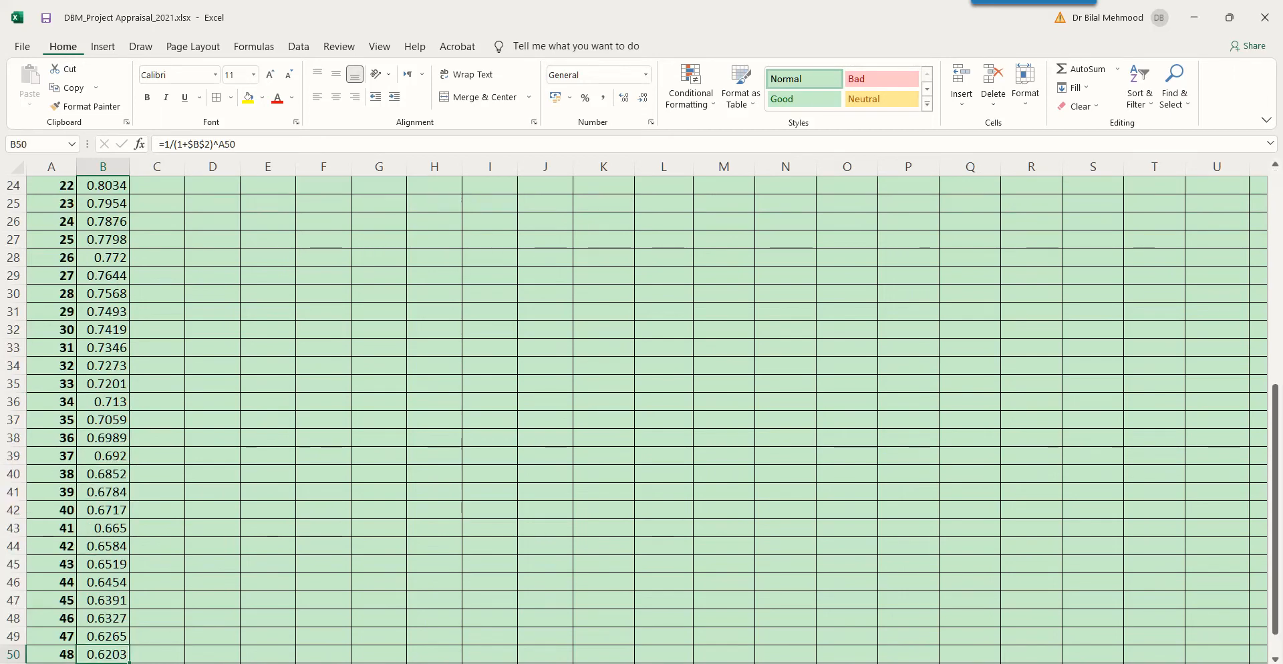
Copy the discount factor formula from the end of the filled 1% column to periods 49 and 50
{"action": "key", "text": "Down"}
{"action": "key", "text": "Down"}
{"action": "key", "text": "Up"}
{"action": "key", "text": "ctrl+c"}
{"action": "key", "text": "Down"}
{"action": "key", "text": "shift+Down"}
{"action": "key", "text": "ctrl+v"}
{"action": "key", "text": "Down"}
Check the period and rate references in the B52 formula against the 1% header, and return to the table's first rows
{"action": "key", "text": "F2"}
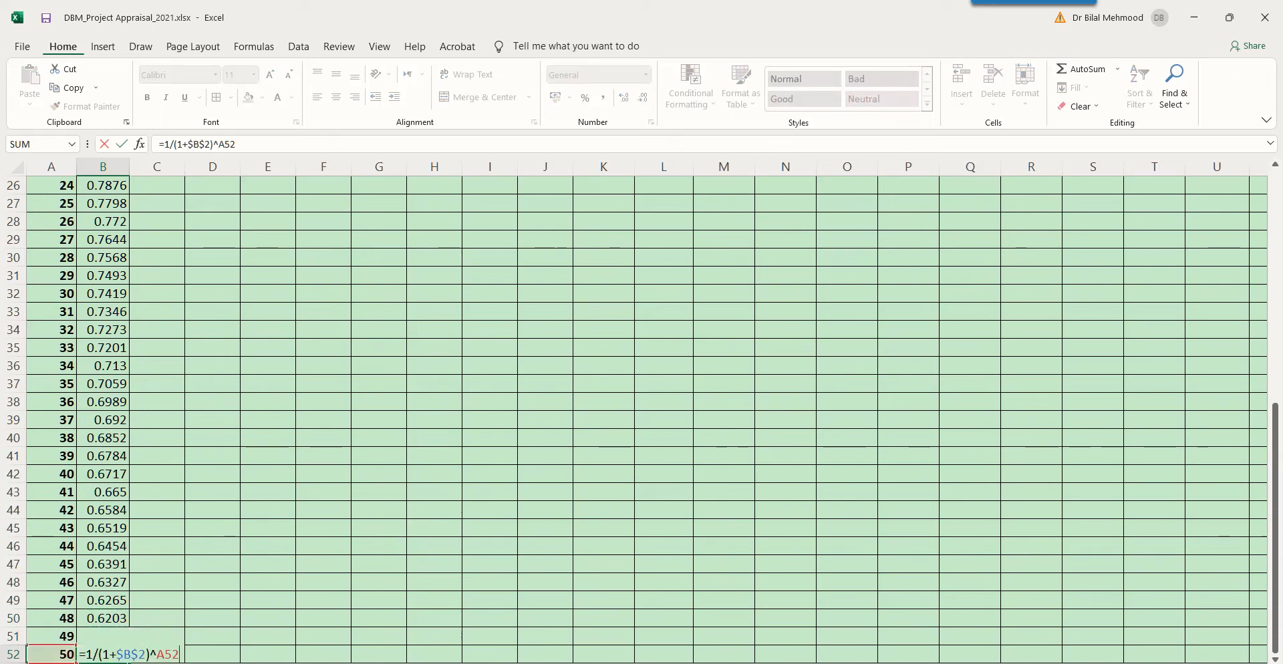
{"action": "key", "text": "shift+Left"}
{"action": "key", "text": "shift+Left"}
{"action": "key", "text": "shift+Left"}
{"action": "key", "text": "Left"}
{"action": "key", "text": "Left"}
{"action": "key", "text": "Left"}
{"action": "key", "text": "shift+Left"}
{"action": "key", "text": "shift+Left"}
{"action": "key", "text": "shift+Left"}
{"action": "key", "text": "shift+Left"}
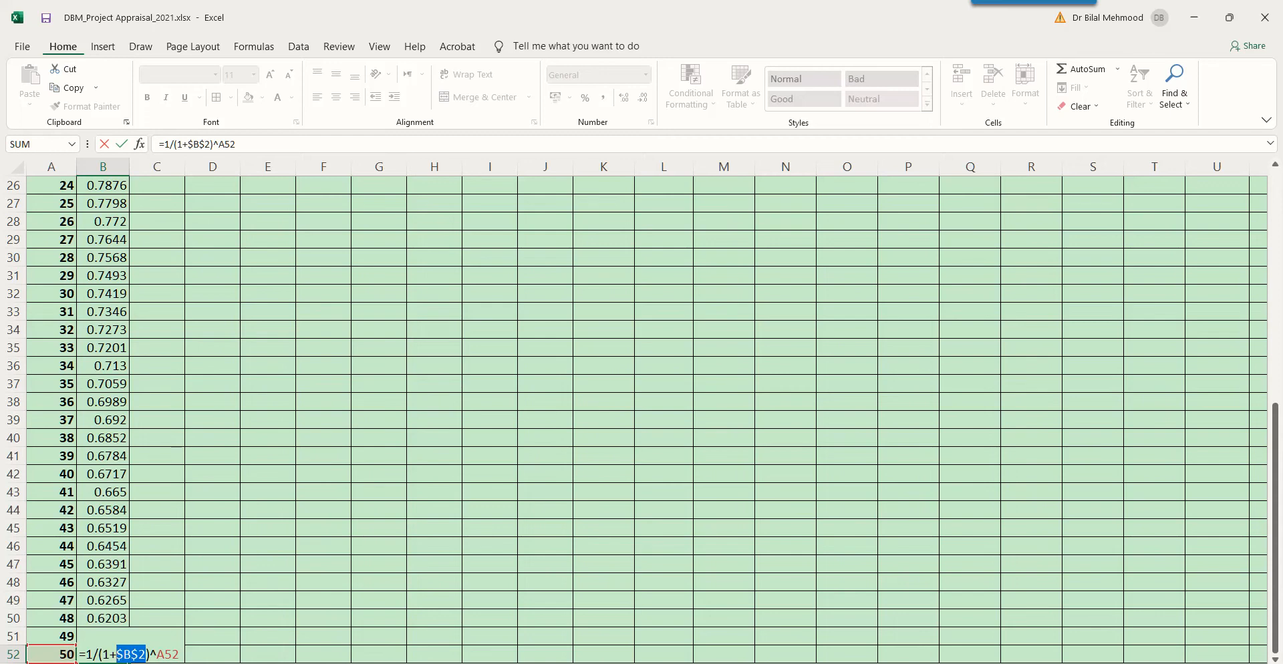
{"action": "scroll", "coordinate": [641, 414], "scroll_direction": "up", "scroll_amount": 8}
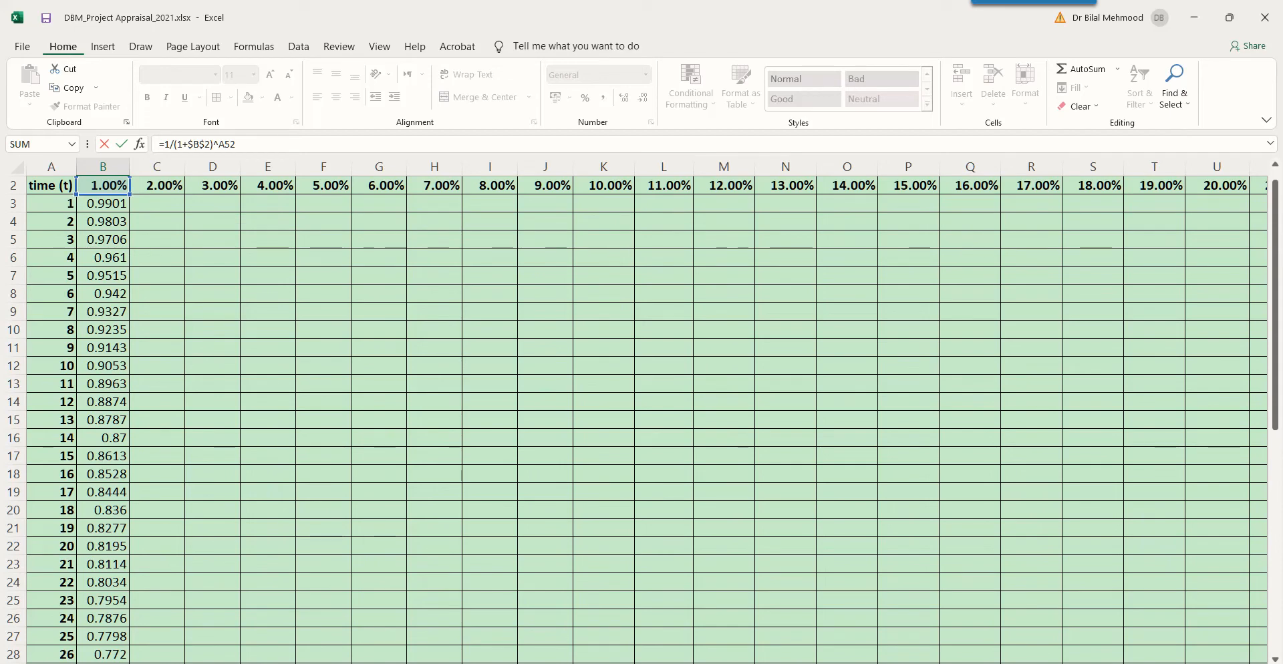
{"action": "scroll", "coordinate": [642, 414], "scroll_direction": "down", "scroll_amount": 2}
{"action": "scroll", "coordinate": [641, 414], "scroll_direction": "down", "scroll_amount": 9}
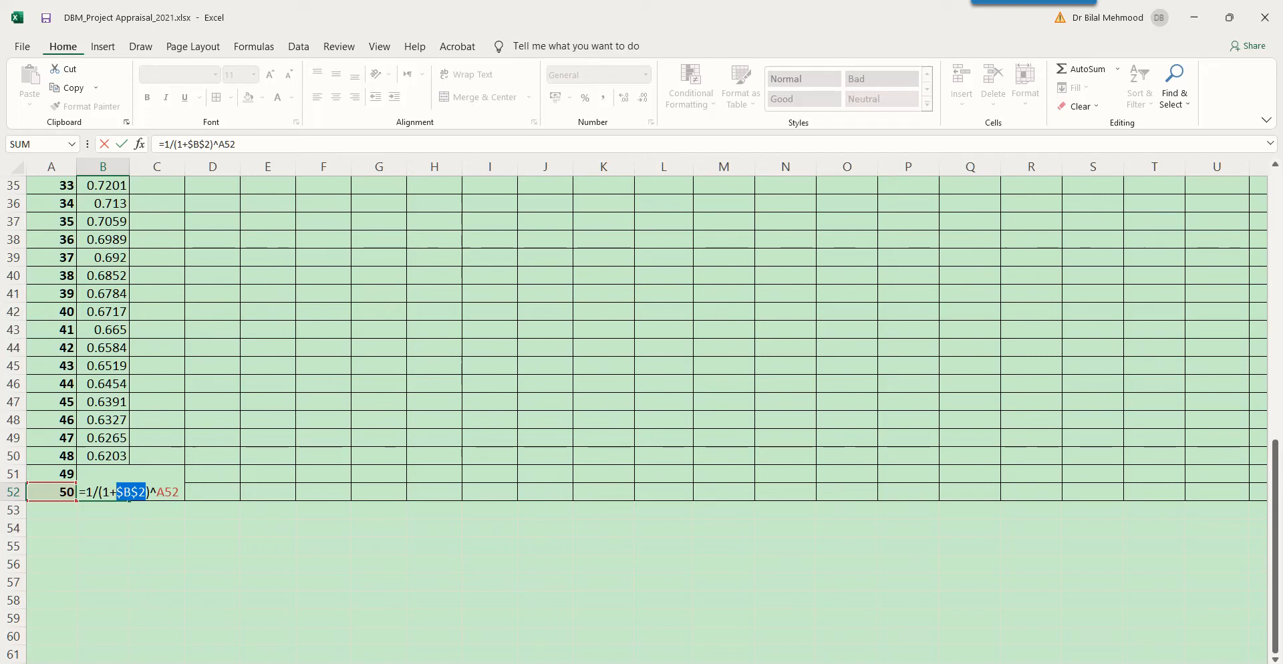
{"action": "key", "text": "ctrl+Return"}
{"action": "scroll", "coordinate": [642, 415], "scroll_direction": "up", "scroll_amount": 6}
{"action": "scroll", "coordinate": [641, 414], "scroll_direction": "up", "scroll_amount": 5}
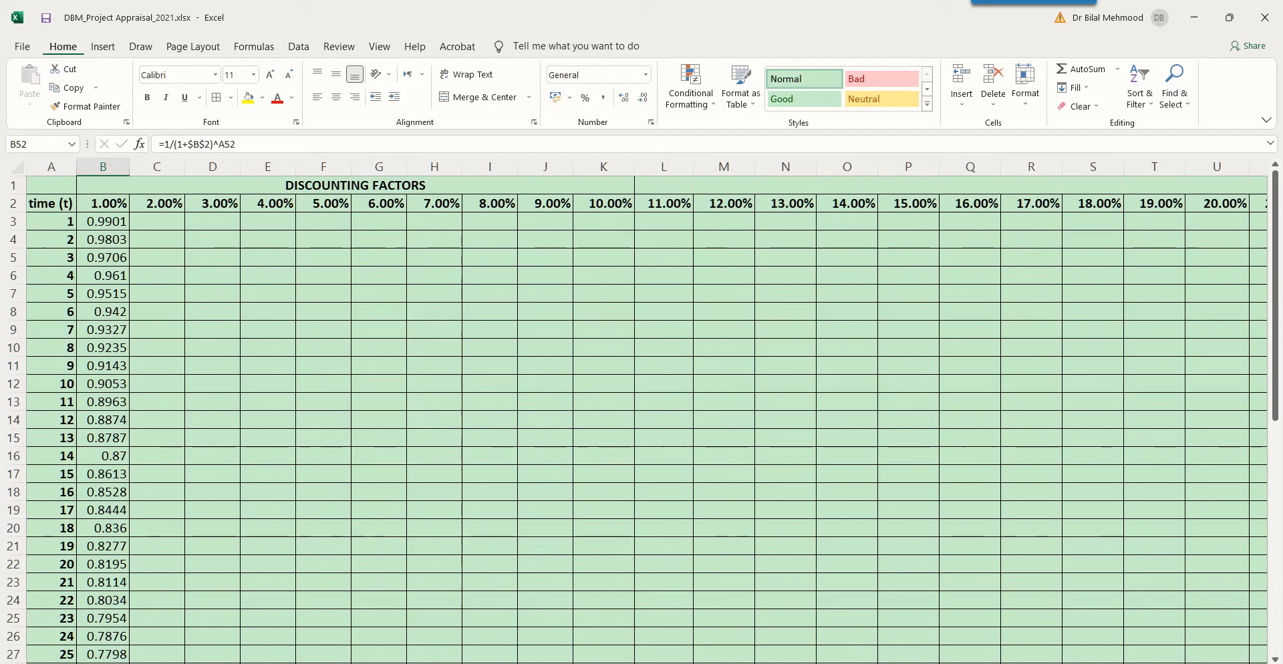
Copy the discount factor formula from B3 into C3 for the 2% rate
{"action": "left_click", "coordinate": [103, 221]}
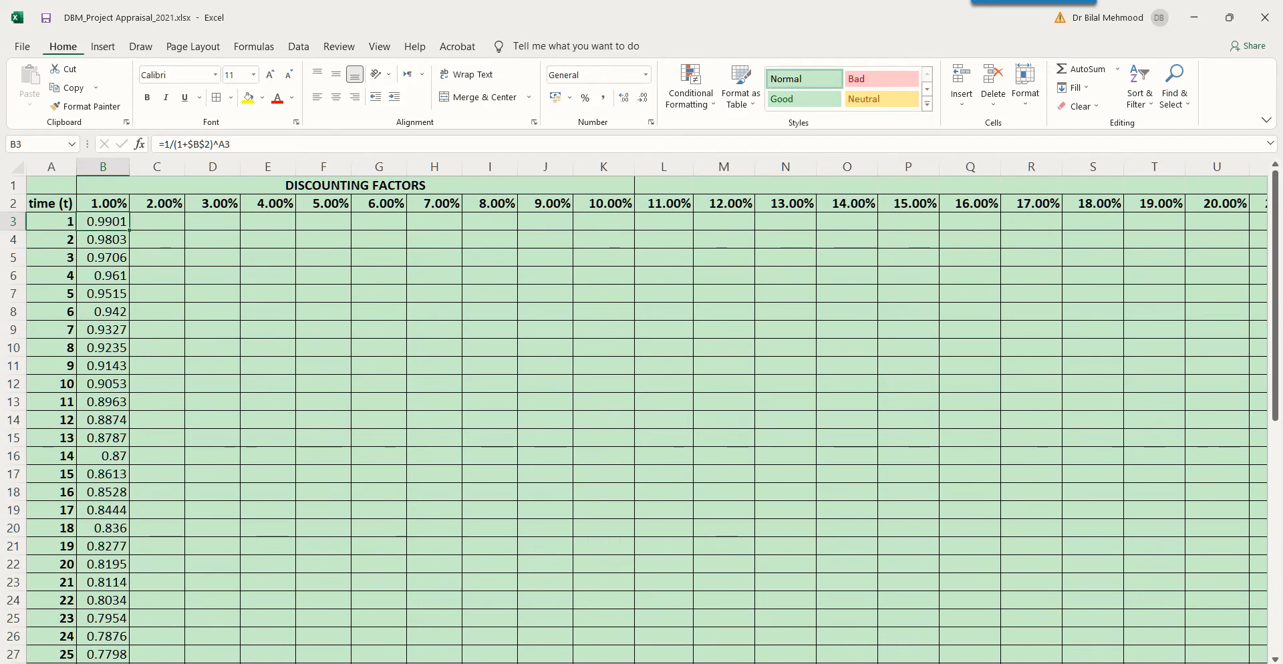
{"action": "key", "text": "ctrl+c"}
{"action": "left_click", "coordinate": [157, 221]}
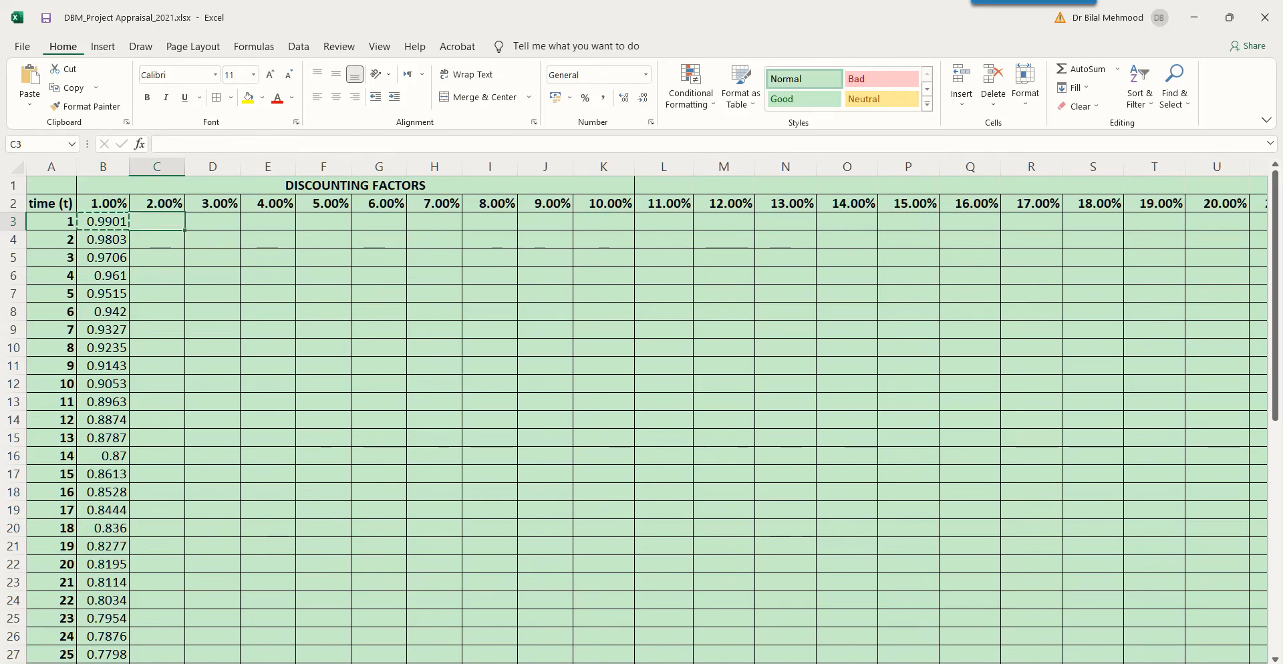
{"action": "key", "text": "ctrl+v"}
{"action": "key", "text": "Escape"}
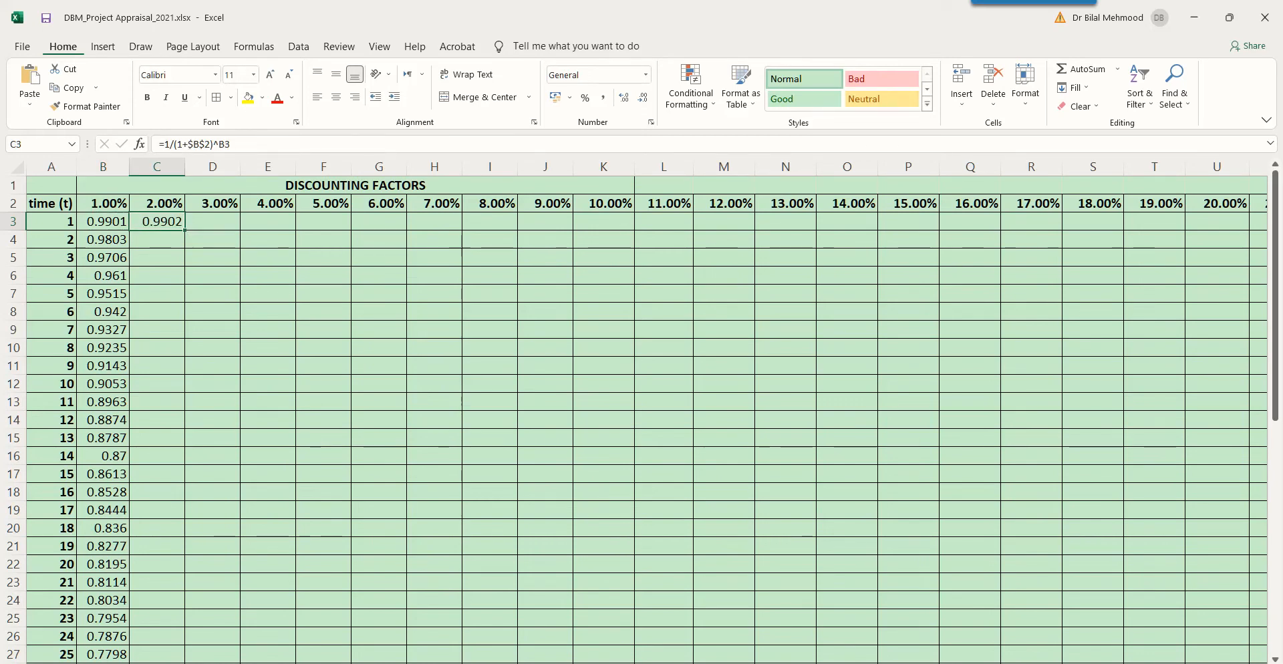
Correct the rate and period references in C3 so the formula reads =1/(1+$C$2)^A3
{"action": "key", "text": "F2"}
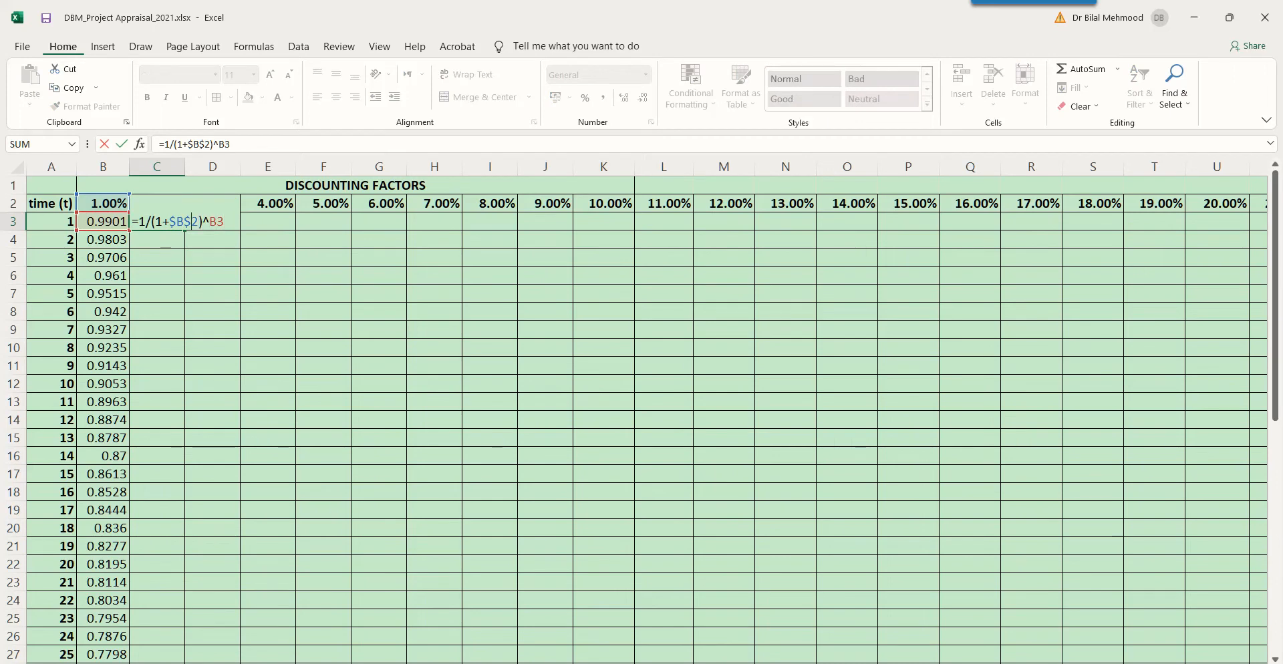
{"action": "key", "text": "Left"}
{"action": "key", "text": "Left"}
{"action": "key", "text": "shift+Right"}
{"action": "type", "text": "C"}
{"action": "key", "text": "shift+Right"}
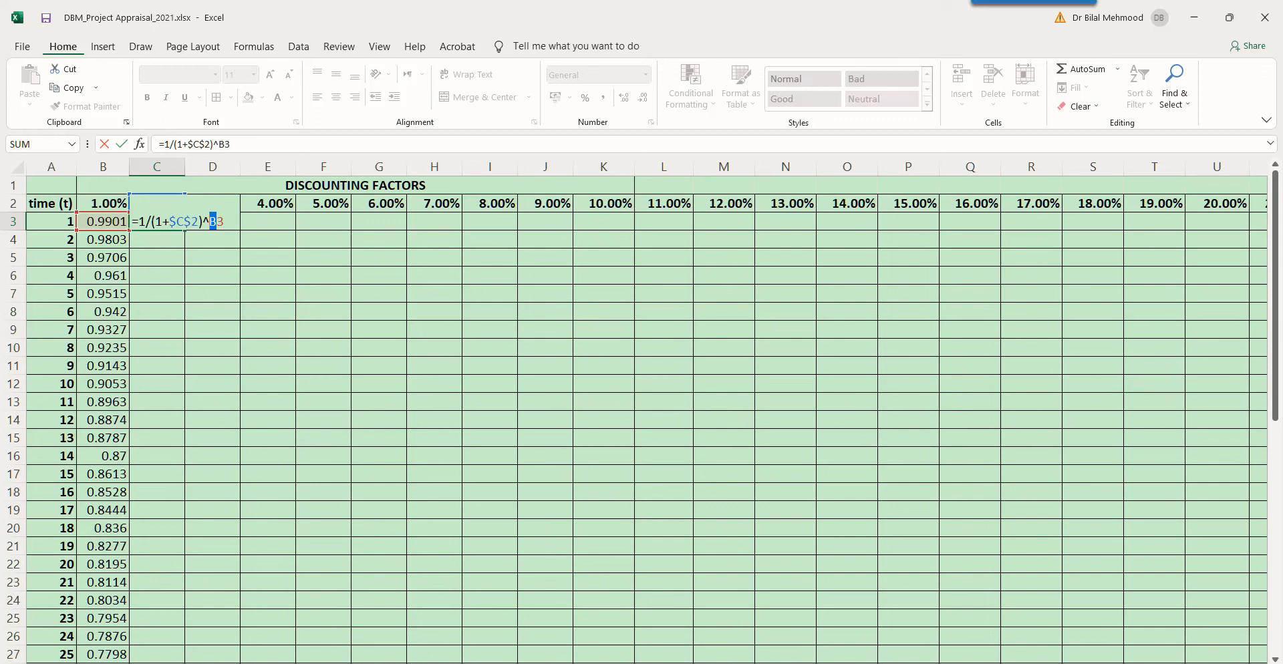
{"action": "type", "text": "A"}
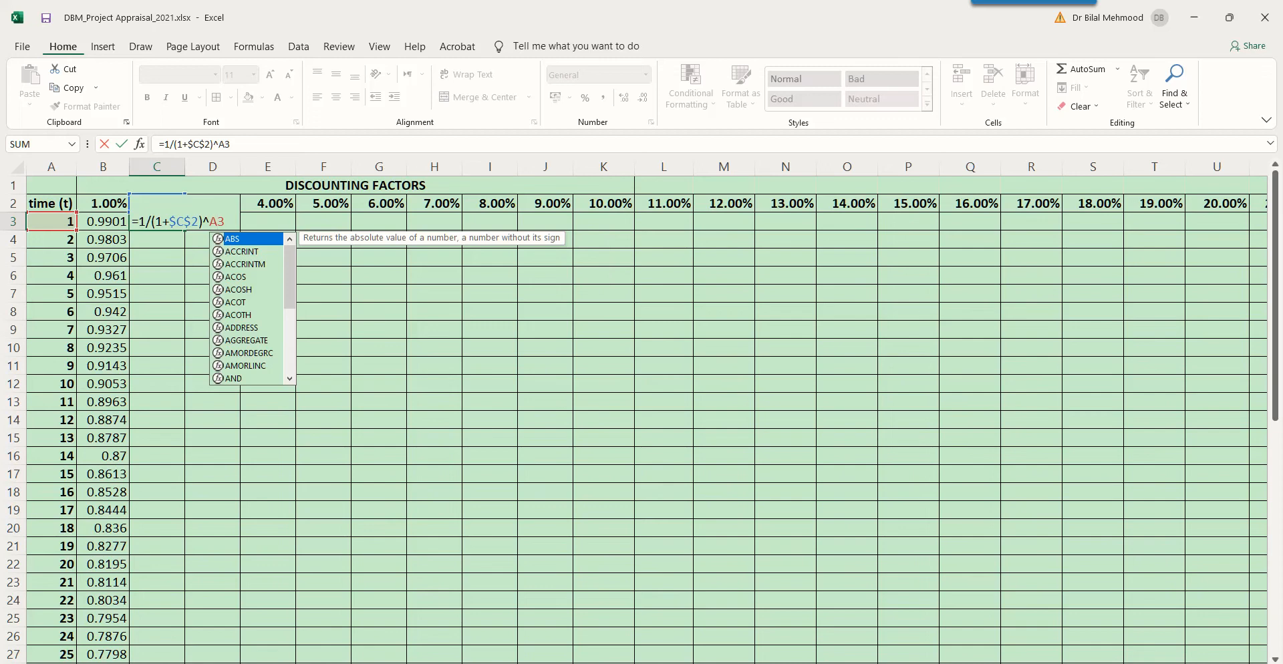
{"action": "key", "text": "ctrl+Return"}
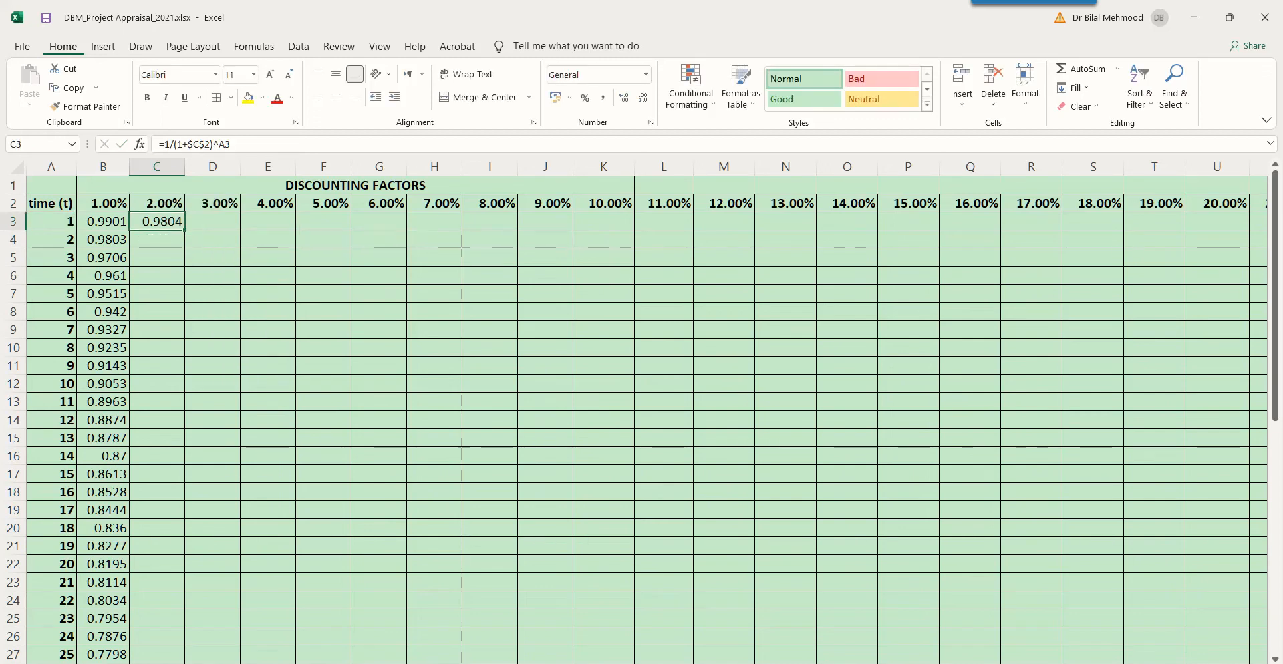
Check the C3 formula's references against the 2% rate in C2 and period 1 in A3
{"action": "key", "text": "F2"}
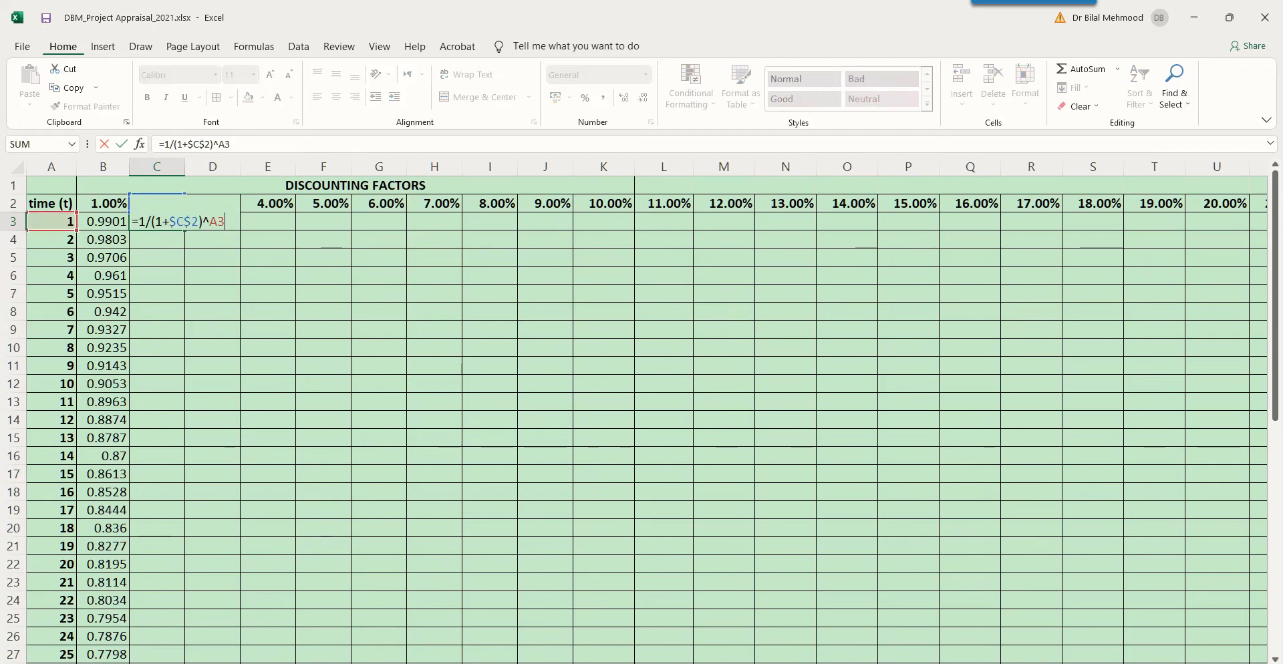
{"action": "key", "text": "Escape"}
{"action": "key", "text": "Up"}
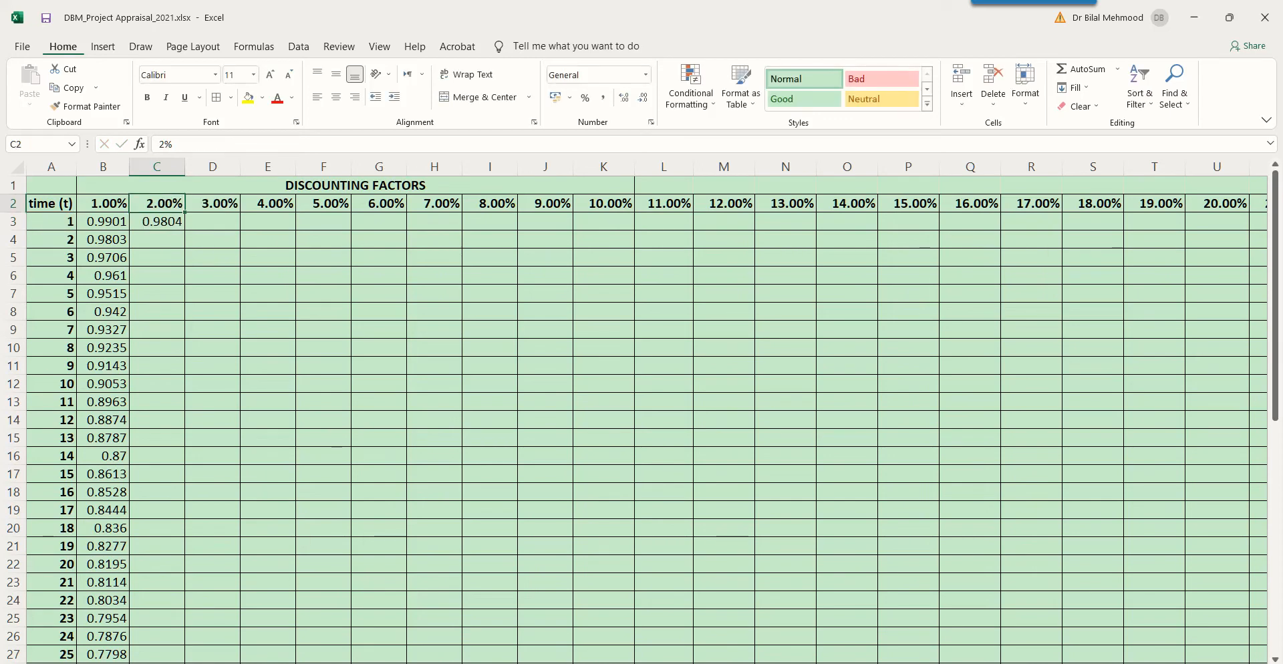
{"action": "key", "text": "Down"}
{"action": "key", "text": "F2"}
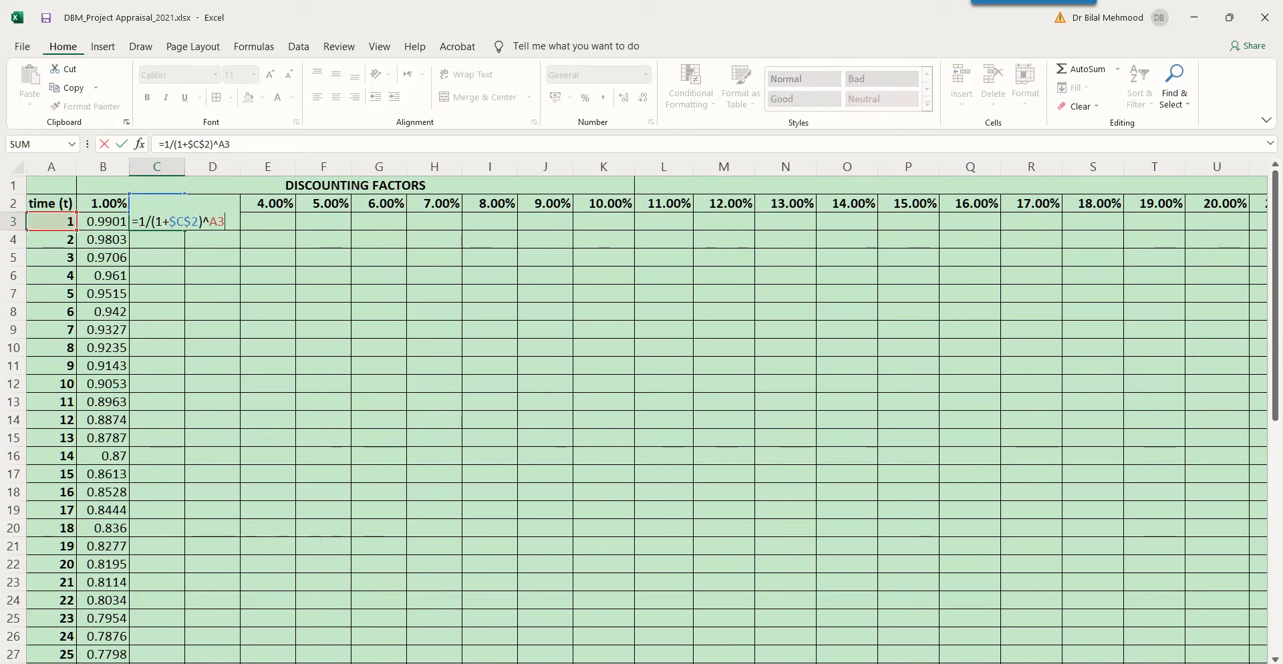
{"action": "left_click", "coordinate": [169, 221]}
{"action": "key", "text": "shift+Right"}
{"action": "key", "text": "shift+Right"}
{"action": "key", "text": "shift+Right"}
{"action": "key", "text": "ctrl+Return"}
Copy the C3 formula down the 2% column for the remaining periods
{"action": "key", "text": "Down"}
{"action": "key", "text": "ctrl+shift+Down"}
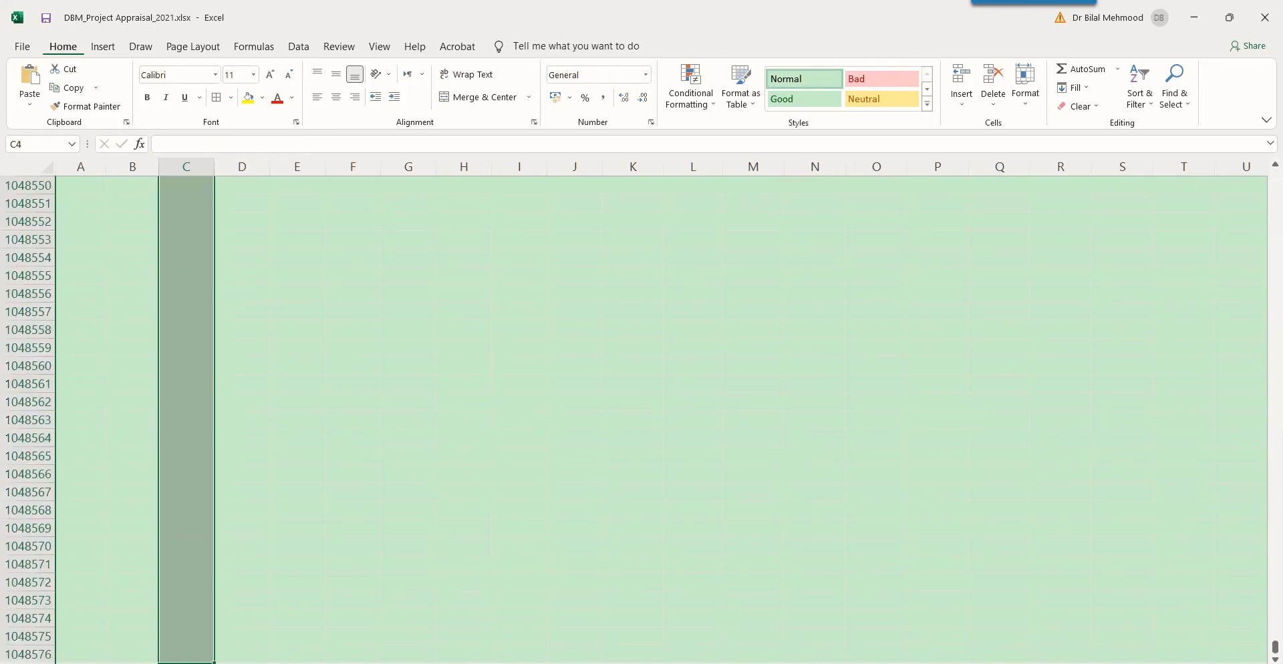
{"action": "key", "text": "Up"}
{"action": "key", "text": "ctrl+c"}
{"action": "key", "text": "Down"}
{"action": "left_click_drag", "start_coordinate": [157, 222], "coordinate": [181, 588]}
{"action": "key", "text": "ctrl+v"}
Examine the copied discount factors and their formula references down the 2% column
{"action": "left_click", "coordinate": [157, 240]}
{"action": "key", "text": "Down"}
{"action": "key", "text": "Down"}
{"action": "key", "text": "Down"}
{"action": "key", "text": "Down"}
{"action": "key", "text": "Down"}
{"action": "key", "text": "Down"}
{"action": "key", "text": "Down"}
{"action": "key", "text": "Down"}
{"action": "key", "text": "Down"}
{"action": "key", "text": "Down"}
{"action": "key", "text": "Down"}
{"action": "key", "text": "Down"}
{"action": "key", "text": "Down"}
{"action": "key", "text": "Down"}
{"action": "key", "text": "Down"}
{"action": "key", "text": "Down"}
{"action": "key", "text": "Down"}
{"action": "key", "text": "Down"}
{"action": "key", "text": "Down"}
{"action": "key", "text": "Down"}
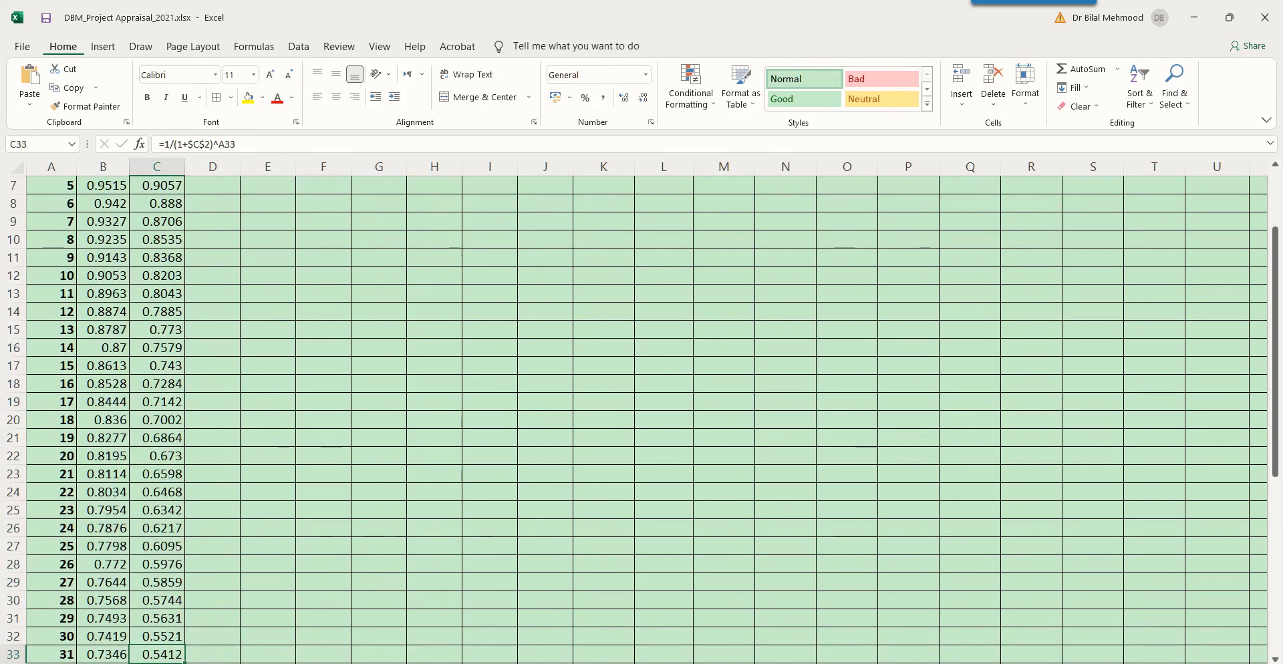
{"action": "key", "text": "Down"}
{"action": "key", "text": "Down"}
{"action": "key", "text": "Down"}
{"action": "key", "text": "Down"}
{"action": "key", "text": "Down"}
{"action": "key", "text": "Down"}
{"action": "key", "text": "Down"}
{"action": "key", "text": "Down"}
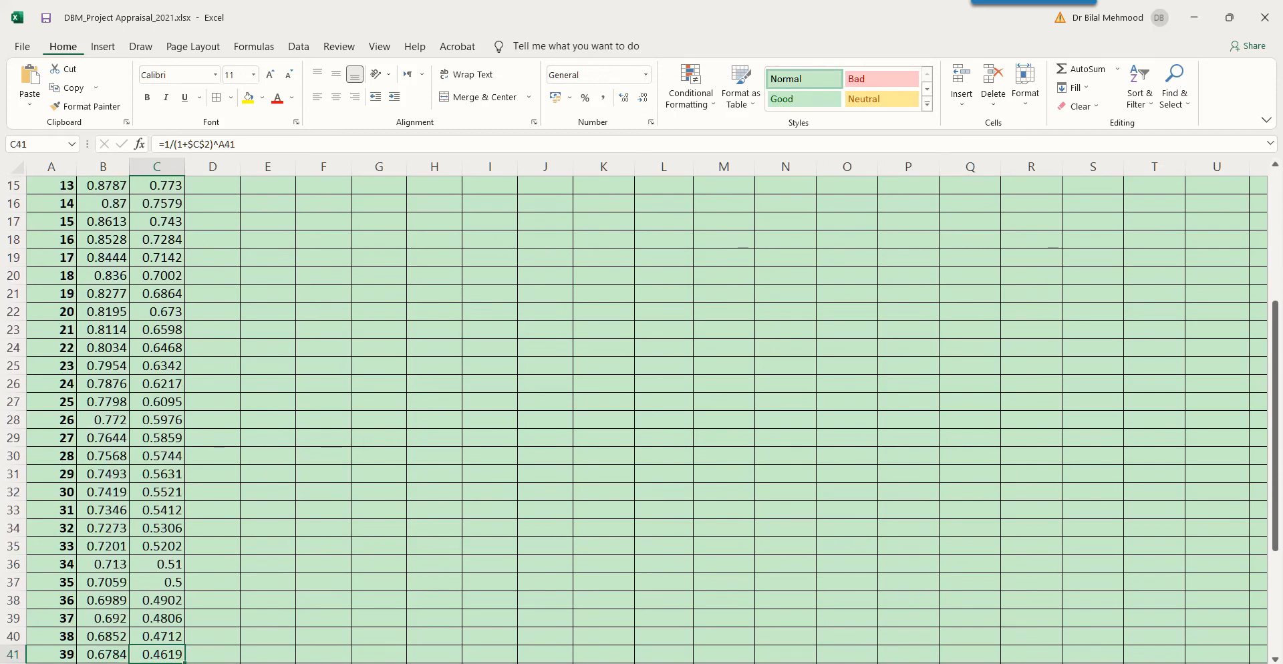
{"action": "key", "text": "Down"}
{"action": "key", "text": "Down"}
{"action": "key", "text": "Down"}
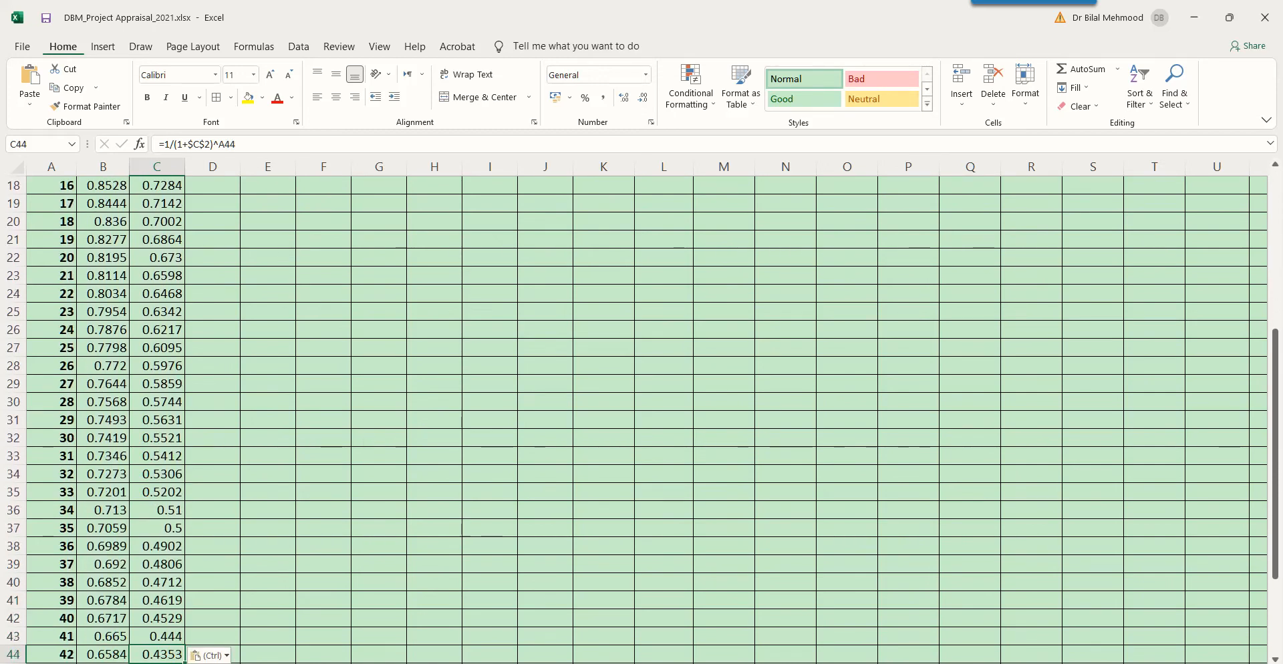
{"action": "key", "text": "Down"}
{"action": "key", "text": "Down"}
{"action": "key", "text": "Down"}
{"action": "key", "text": "Down"}
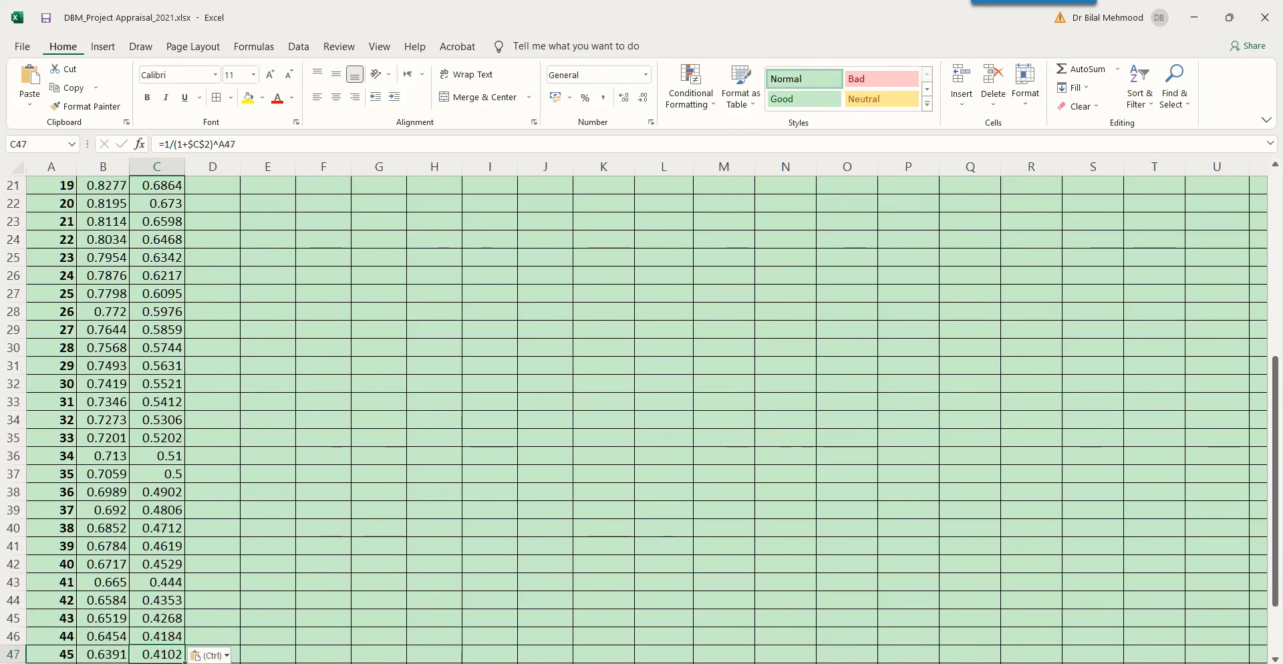
{"action": "key", "text": "Up"}
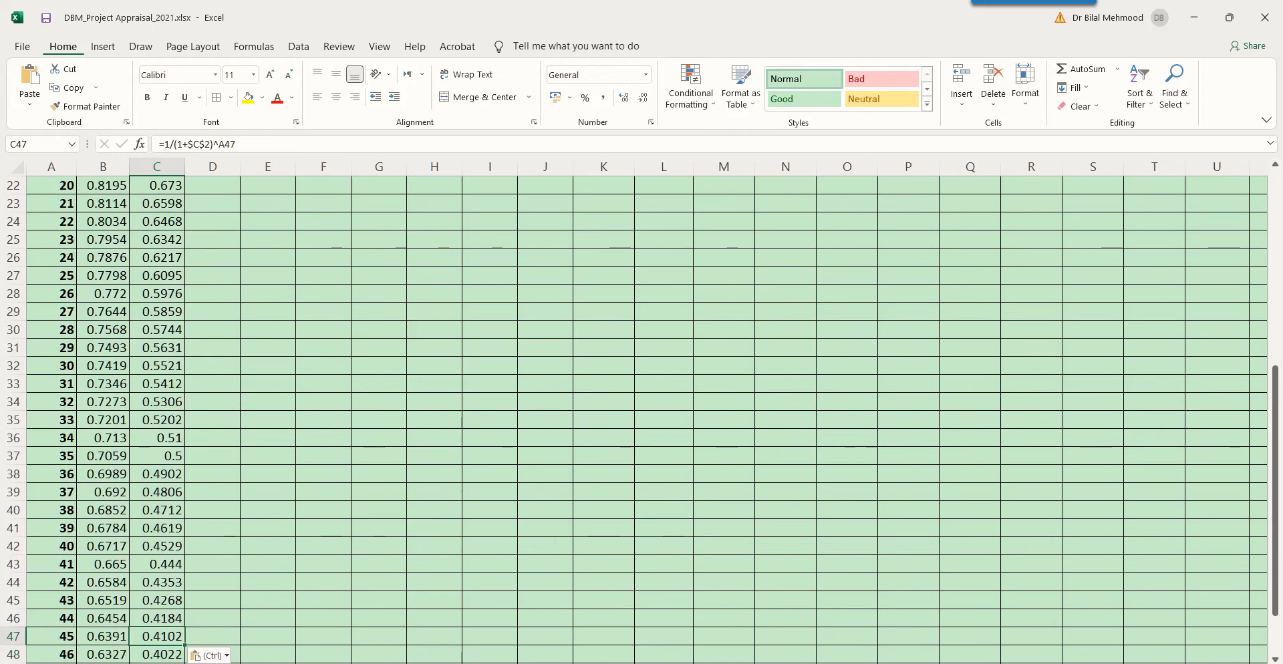
Copy the discount factor formula from C3 into D3 for the 3% rate
{"action": "key", "text": "ctrl+Up"}
{"action": "key", "text": "Down"}
{"action": "key", "text": "Right"}
{"action": "key", "text": "Left"}
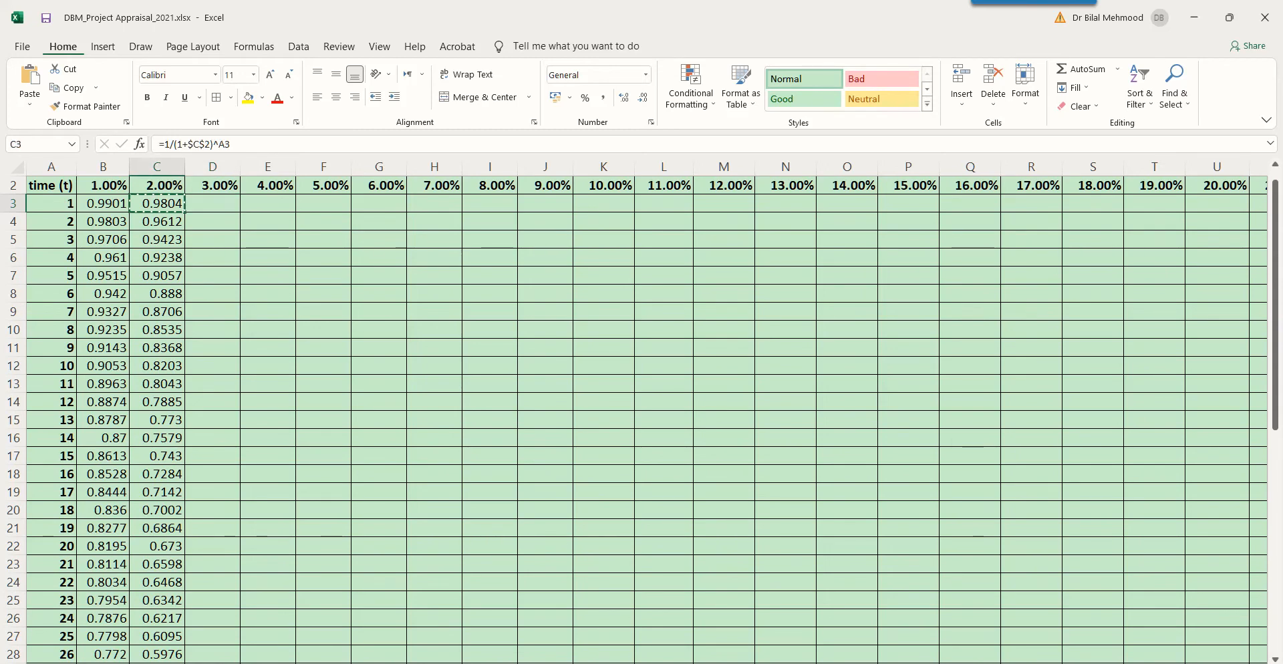
{"action": "key", "text": "Right"}
{"action": "key", "text": "ctrl+v"}
Correct the rate and period references in D3 so the formula reads =1/(1+$D$2)^A3
{"action": "key", "text": "F2"}
{"action": "key", "text": "Left"}
{"action": "key", "text": "Left"}
{"action": "key", "text": "Left"}
{"action": "key", "text": "Left"}
{"action": "key", "text": "Left"}
{"action": "key", "text": "Left"}
{"action": "key", "text": "shift+Left"}
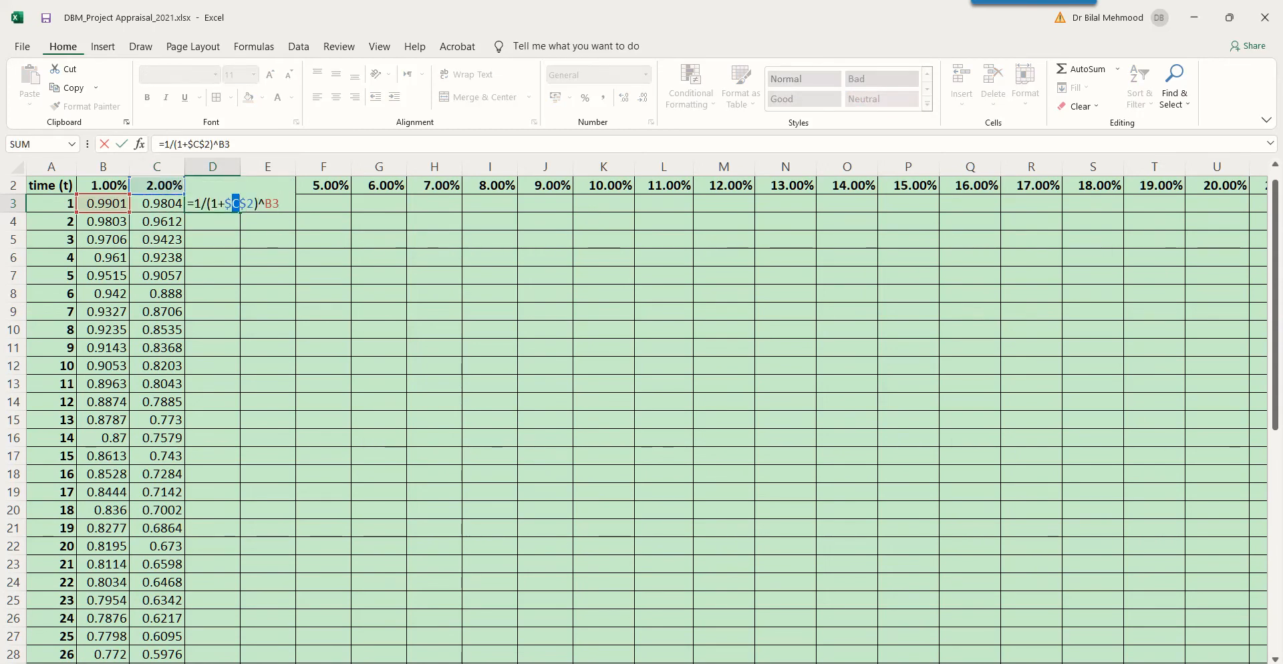
{"action": "type", "text": "D"}
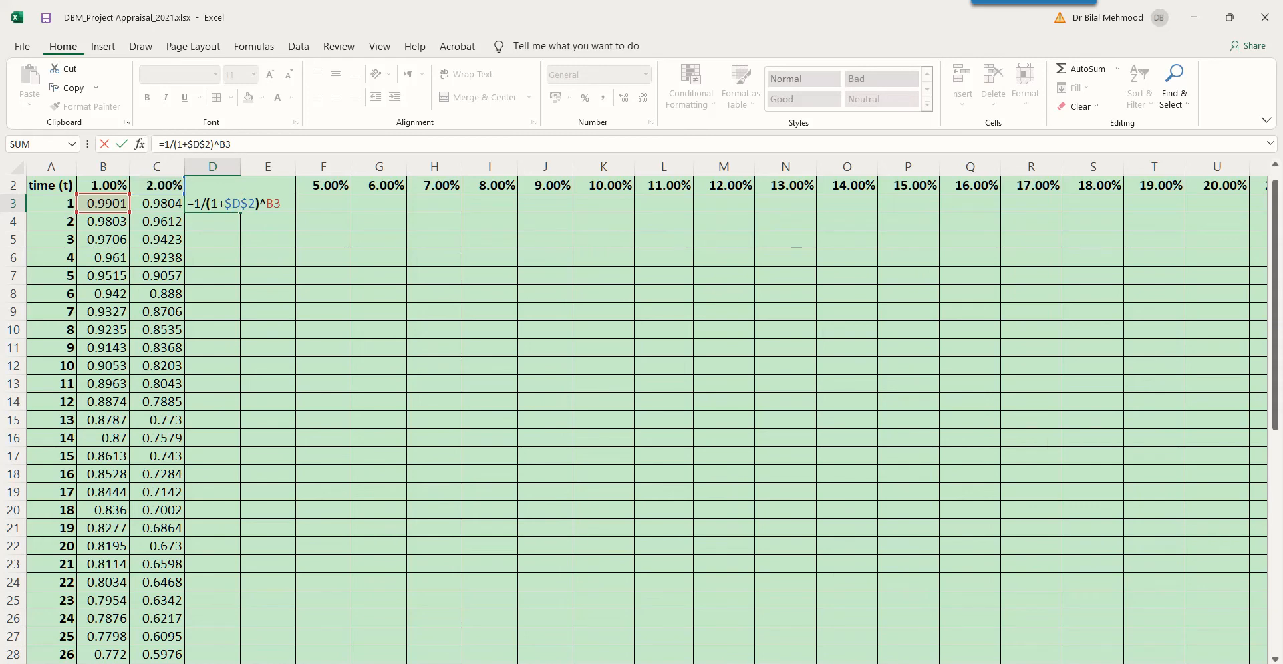
{"action": "key", "text": "Return"}
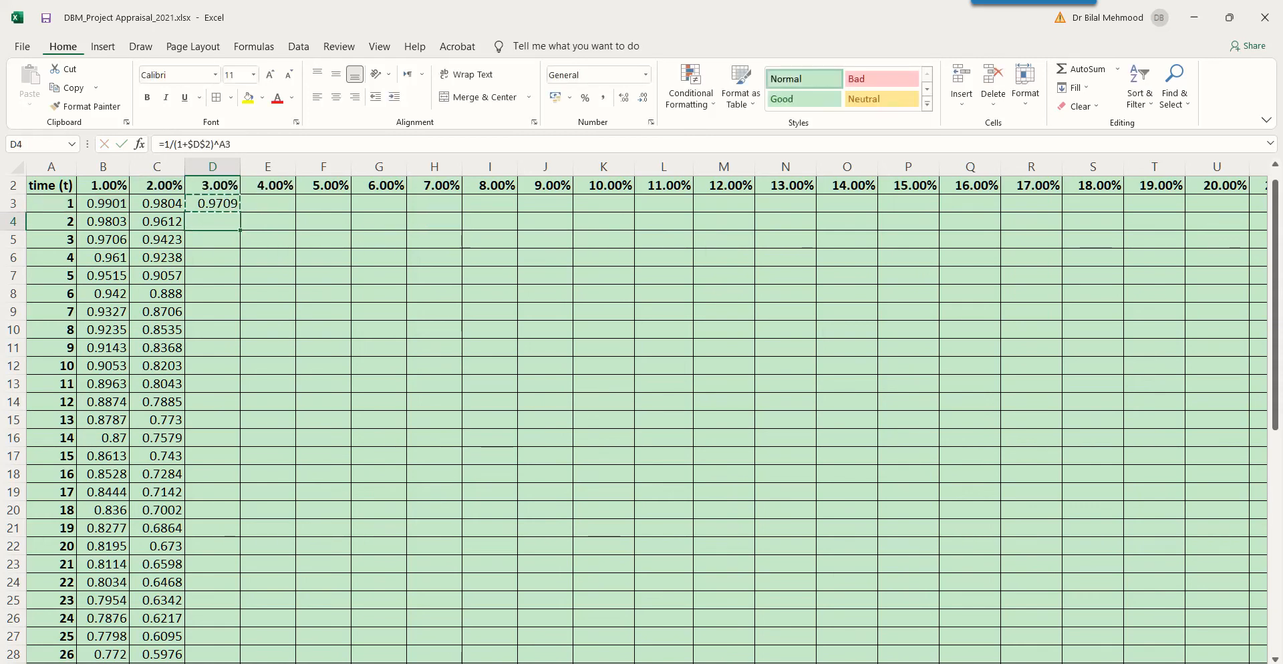
Copy the D3 formula down the 3% column for the remaining periods
{"action": "left_click_drag", "start_coordinate": [212, 221], "coordinate": [221, 598]}
{"action": "key", "text": "ctrl+v"}
{"action": "left_click", "coordinate": [268, 222]}
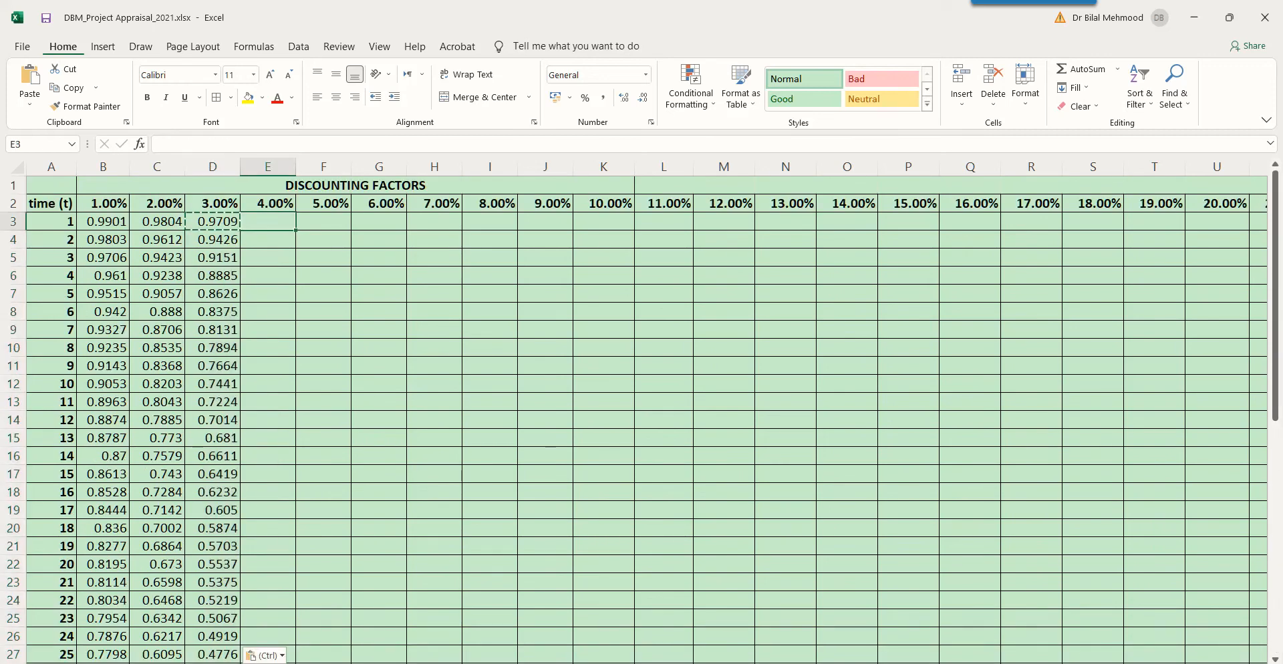
{"action": "left_click_drag", "start_coordinate": [267, 221], "coordinate": [1031, 221]}
{"action": "key", "text": "shift+Right"}
{"action": "key", "text": "Left"}
{"action": "key", "text": "Right"}
{"action": "key", "text": "Right"}
{"action": "key", "text": "Right"}
{"action": "key", "text": "Right"}
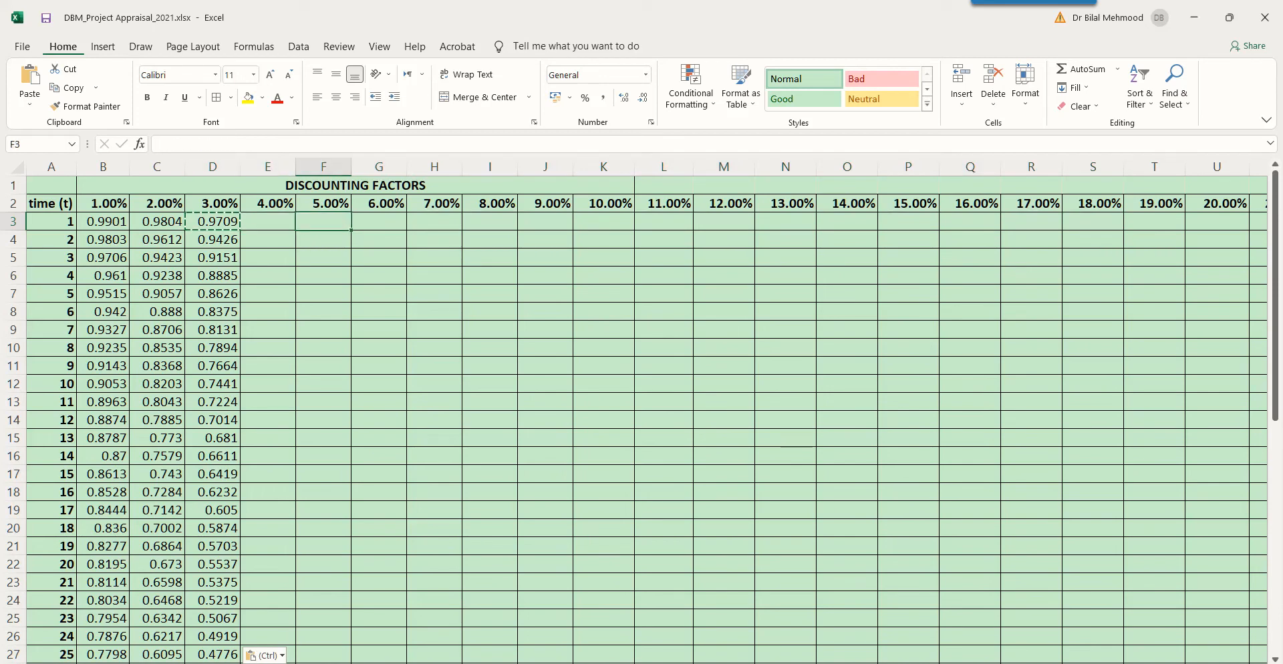
{"action": "key", "text": "Right"}
{"action": "key", "text": "Right"}
{"action": "key", "text": "Right"}
{"action": "key", "text": "Left"}
{"action": "key", "text": "Left"}
{"action": "key", "text": "Left"}
{"action": "key", "text": "Left"}
{"action": "key", "text": "Left"}
{"action": "key", "text": "Left"}
{"action": "key", "text": "Left"}
Paste the copied D3 discount factor formula into K3 for the 10% rate
{"action": "key", "text": "Right"}
{"action": "key", "text": "Right"}
{"action": "key", "text": "Right"}
{"action": "key", "text": "Right"}
{"action": "key", "text": "Right"}
{"action": "key", "text": "Right"}
{"action": "key", "text": "Right"}
{"action": "key", "text": "ctrl+v"}
{"action": "key", "text": "F2"}
{"action": "key", "text": "Escape"}
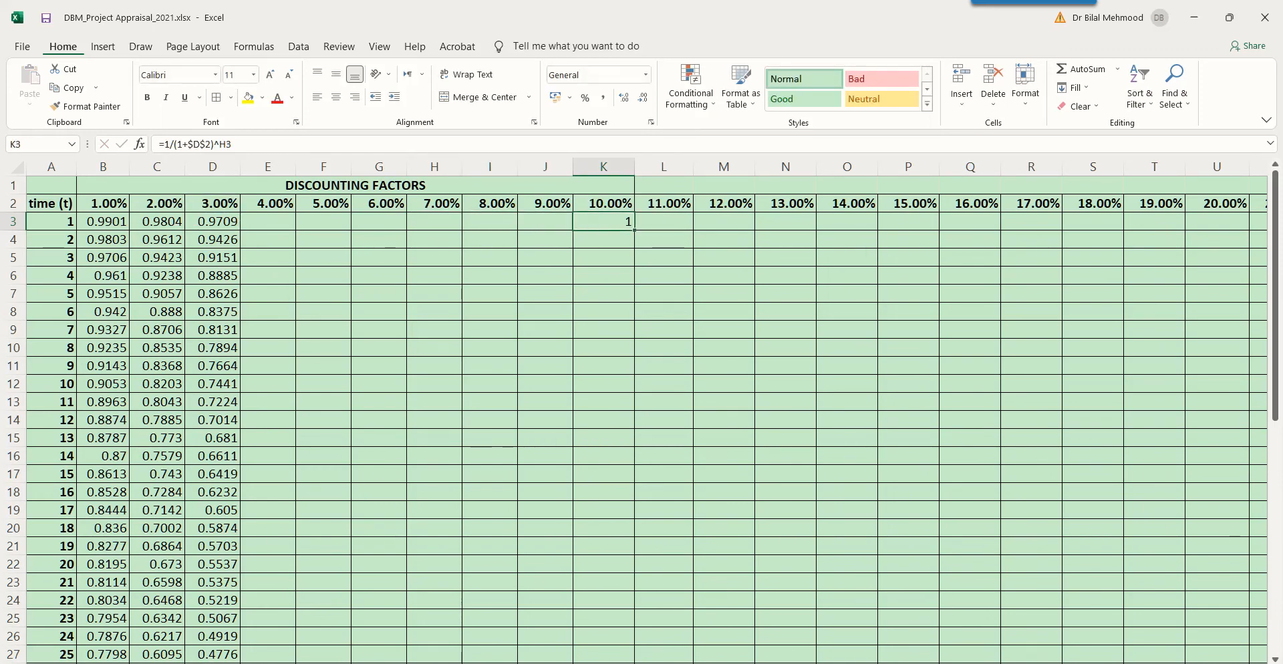
Correct the rate and period references in K3 so the formula reads =1/(1+$K$2)^A3
{"action": "key", "text": "F2"}
{"action": "key", "text": "Left"}
{"action": "key", "text": "Left"}
{"action": "key", "text": "Left"}
{"action": "key", "text": "Left"}
{"action": "key", "text": "Left"}
{"action": "key", "text": "Left"}
{"action": "key", "text": "shift+Left"}
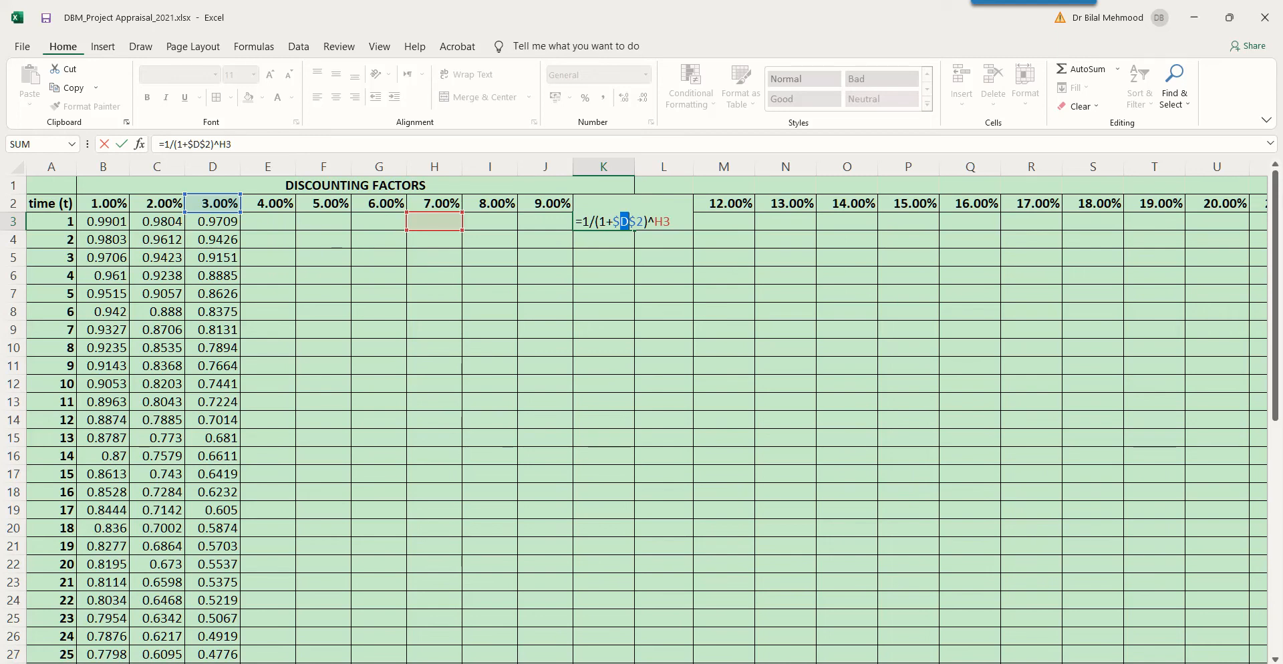
{"action": "type", "text": "K$2)^"}
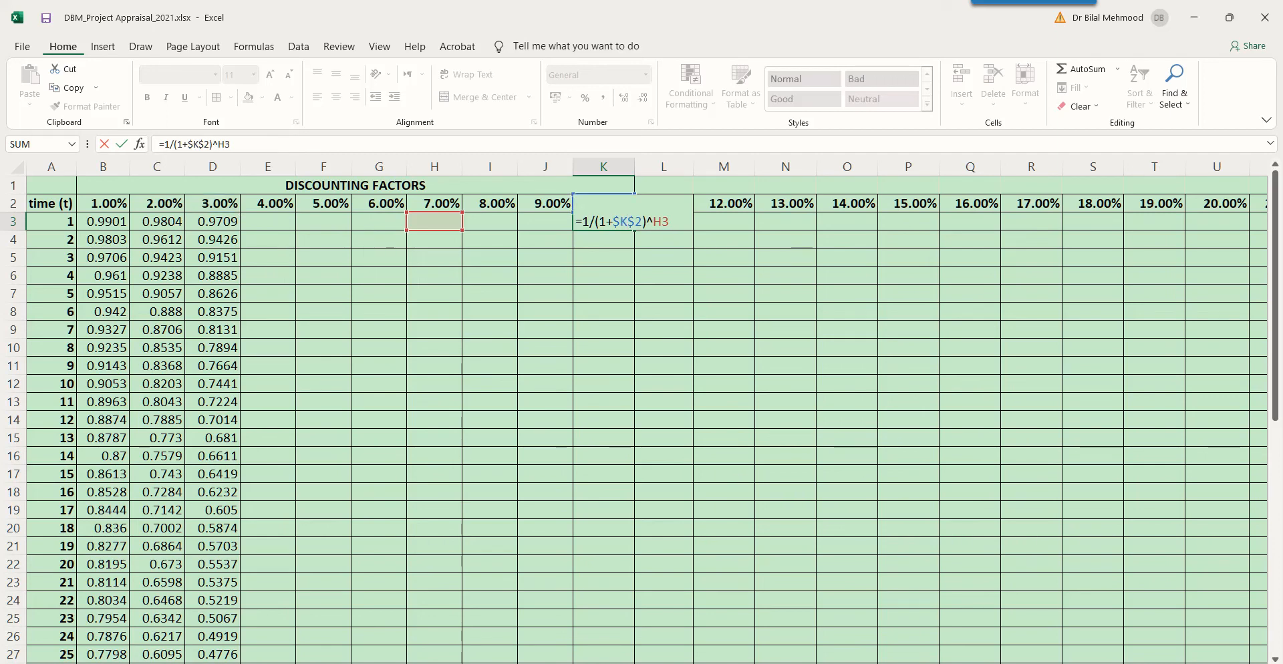
{"action": "type", "text": "A"}
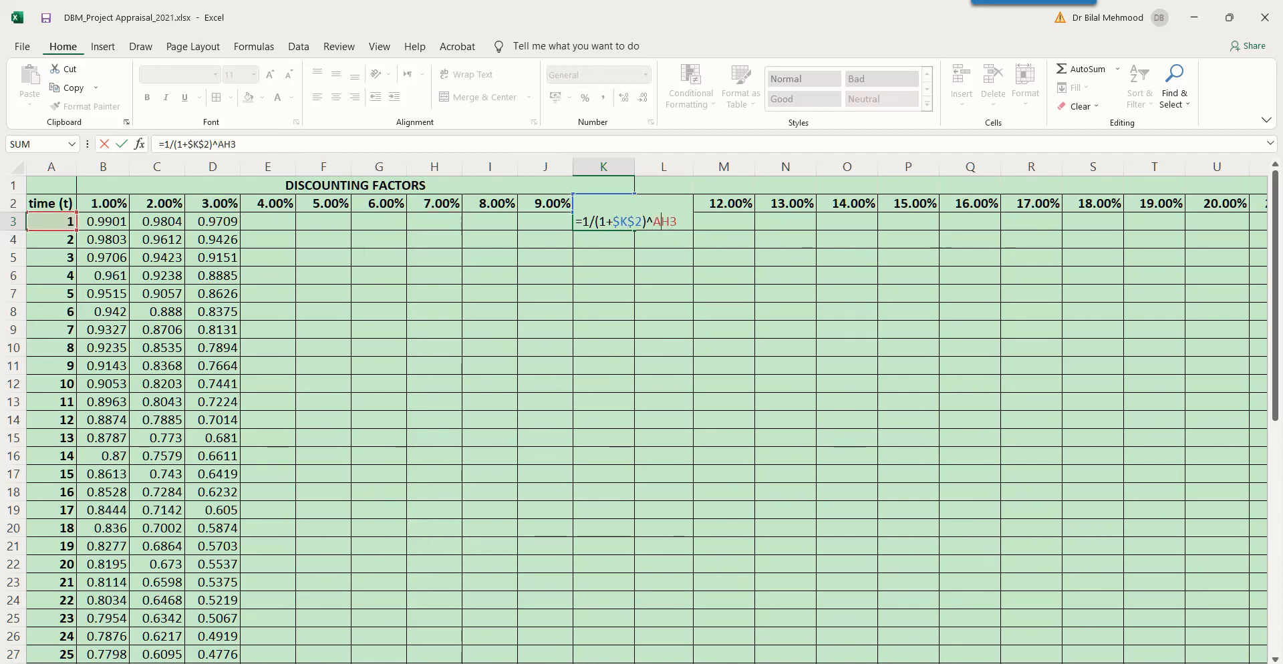
{"action": "key", "text": "Return"}
Copy the K3 formula down the 10% column for the remaining periods
{"action": "key", "text": "Up"}
{"action": "key", "text": "ctrl+c"}
{"action": "key", "text": "Down"}
{"action": "left_click_drag", "start_coordinate": [603, 239], "coordinate": [634, 609]}
{"action": "key", "text": "ctrl+v"}
{"action": "key", "text": "Down"}
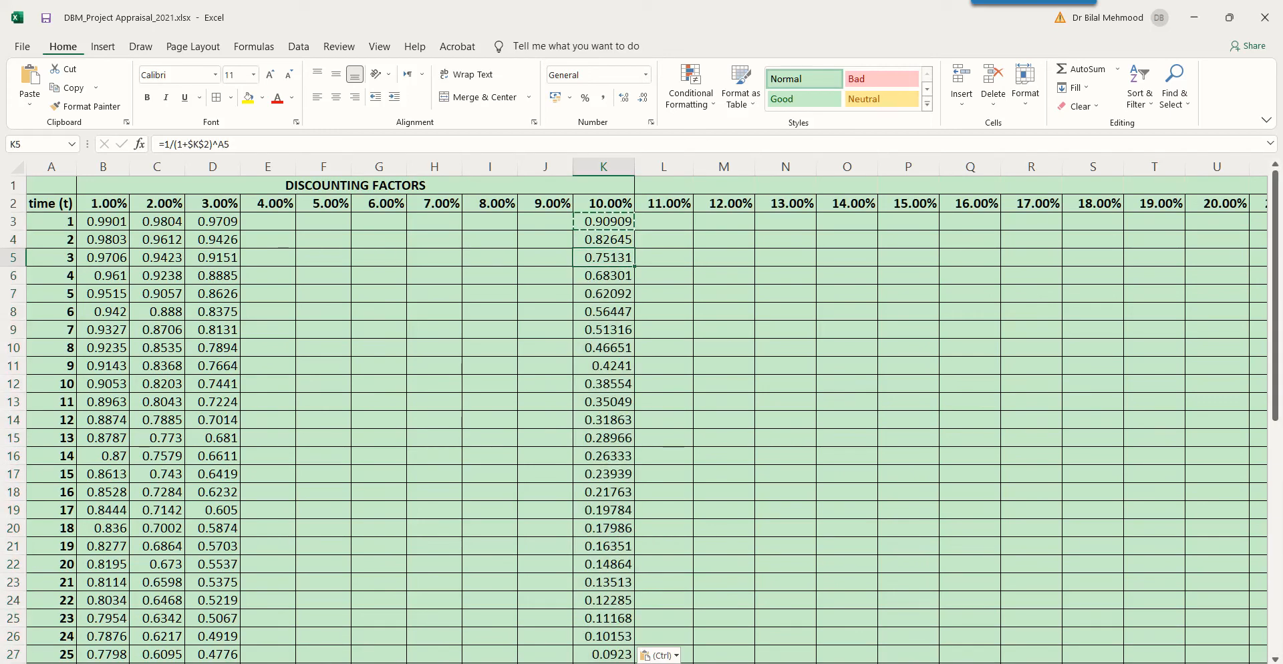
Examine the copied discount factors in the 10% column down to period 50
{"action": "key", "text": "ctrl+Down"}
{"action": "key", "text": "Up"}
{"action": "key", "text": "Up"}
{"action": "key", "text": "Up"}
{"action": "key", "text": "Up"}
{"action": "key", "text": "Up"}
{"action": "key", "text": "Up"}
{"action": "key", "text": "Up"}
{"action": "key", "text": "Up"}
{"action": "key", "text": "Up"}
{"action": "key", "text": "Up"}
{"action": "key", "text": "Up"}
{"action": "key", "text": "Up"}
{"action": "key", "text": "Up"}
{"action": "key", "text": "Up"}
{"action": "key", "text": "Up"}
{"action": "key", "text": "Up"}
{"action": "key", "text": "Up"}
{"action": "key", "text": "Up"}
{"action": "key", "text": "Up"}
{"action": "key", "text": "Up"}
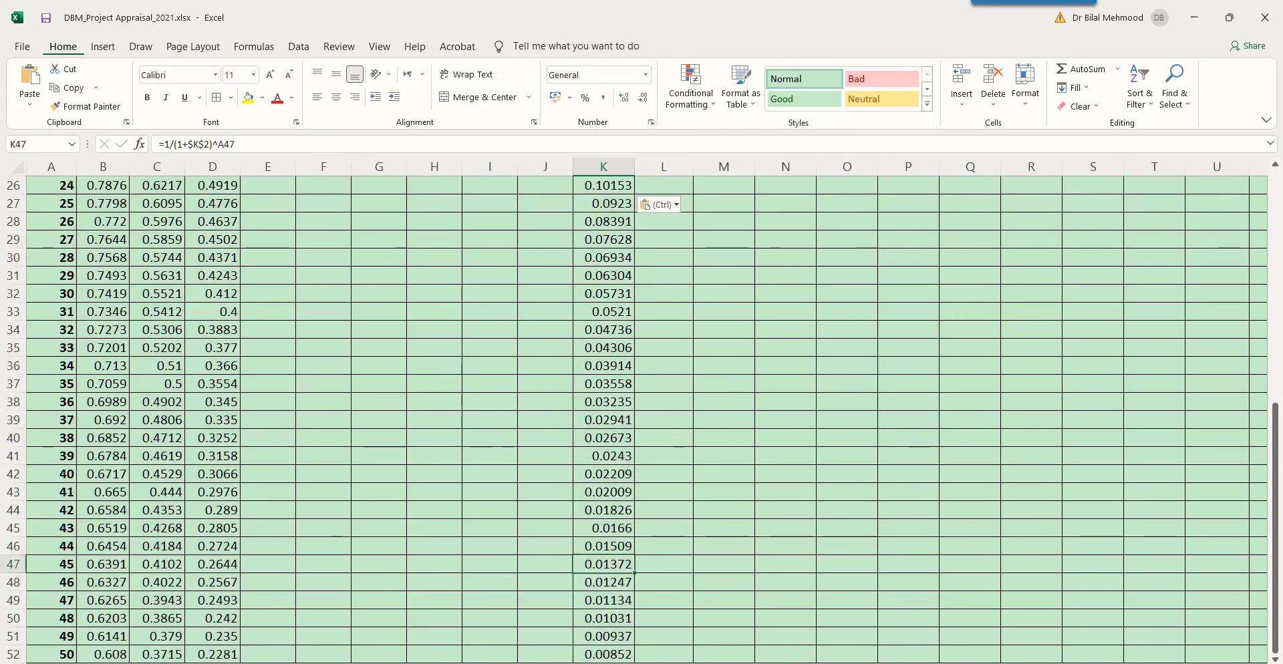
{"action": "key", "text": "Up"}
{"action": "key", "text": "Up"}
{"action": "key", "text": "Up"}
{"action": "key", "text": "Up"}
{"action": "key", "text": "Down"}
{"action": "scroll", "coordinate": [641, 414], "scroll_direction": "down", "scroll_amount": 3}
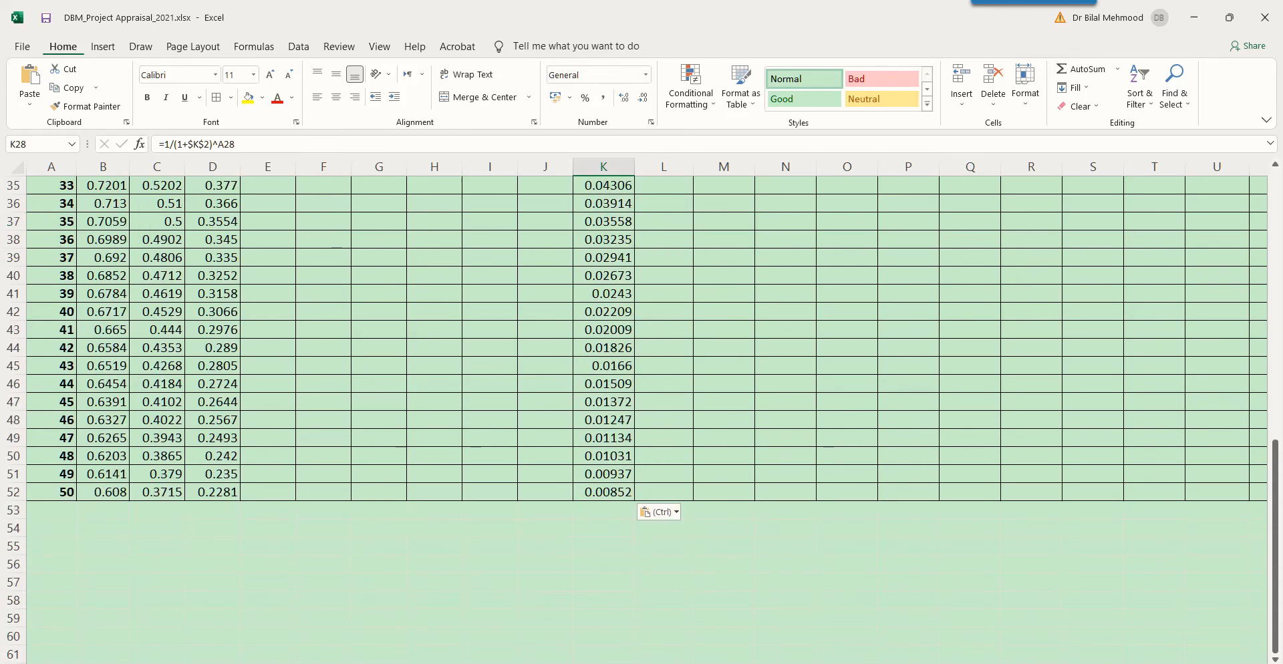
Make the period 50 discount factors for the 1% and 10% rates bold
{"action": "left_click", "coordinate": [103, 492]}
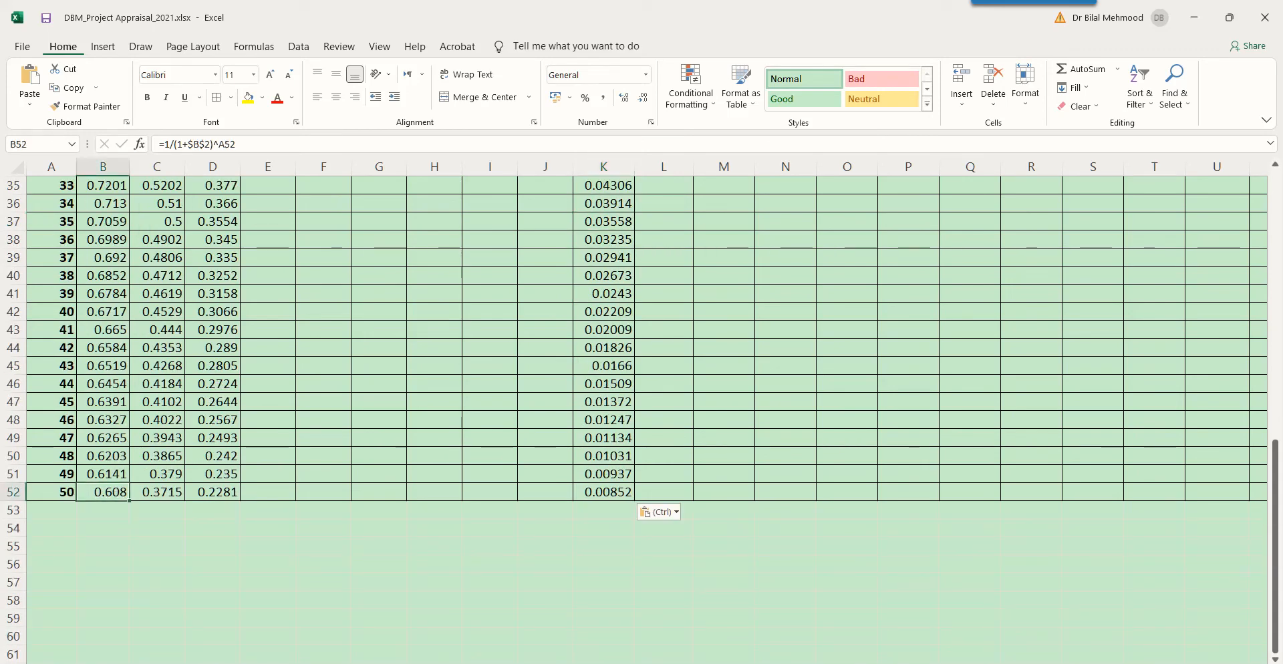
{"action": "key", "text": "ctrl+b"}
{"action": "left_click", "coordinate": [604, 493]}
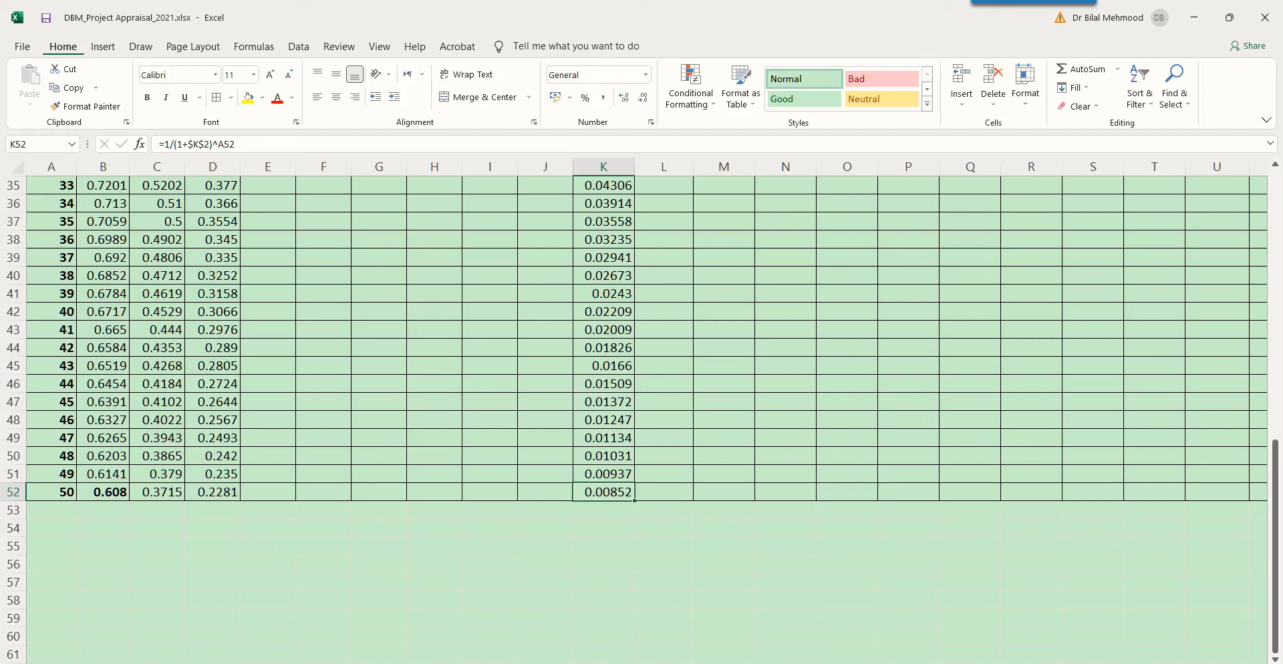
{"action": "key", "text": "ctrl+b"}
Insert a new row above period 1 and enter 0 as its time period in A3
{"action": "scroll", "coordinate": [642, 415], "scroll_direction": "up", "scroll_amount": 11}
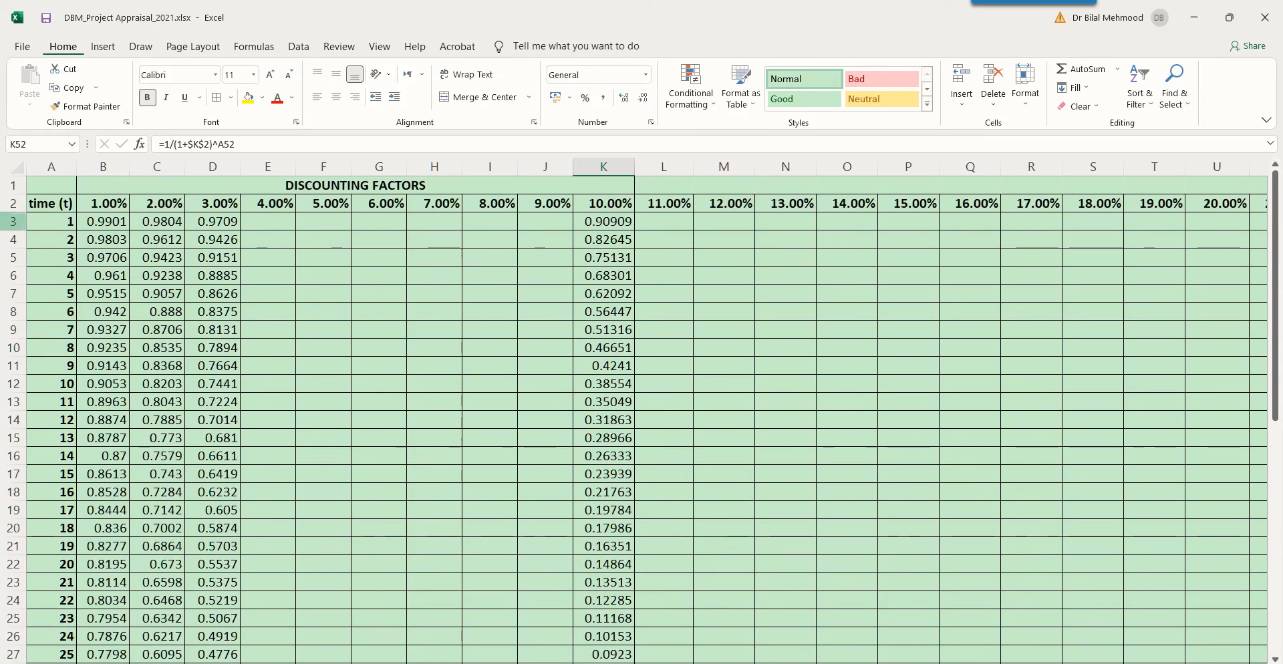
{"action": "right_click", "coordinate": [15, 221]}
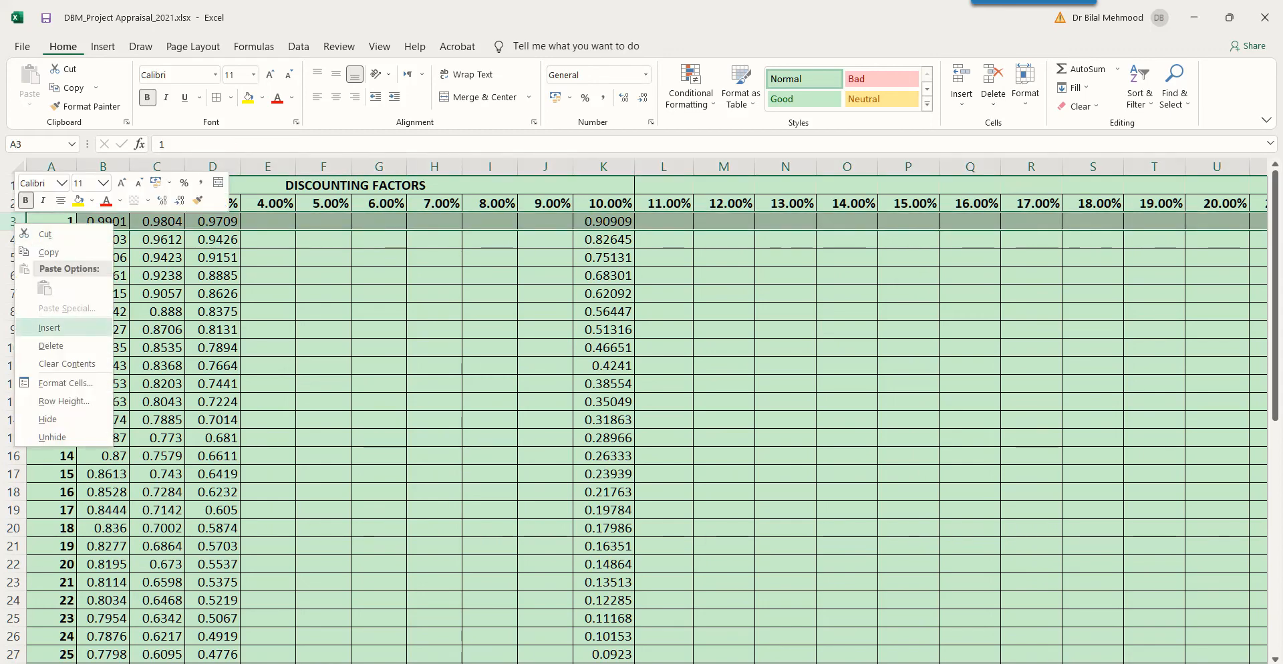
{"action": "key", "text": "Escape"}
{"action": "key", "text": "ctrl+shift+plus"}
{"action": "left_click", "coordinate": [51, 221]}
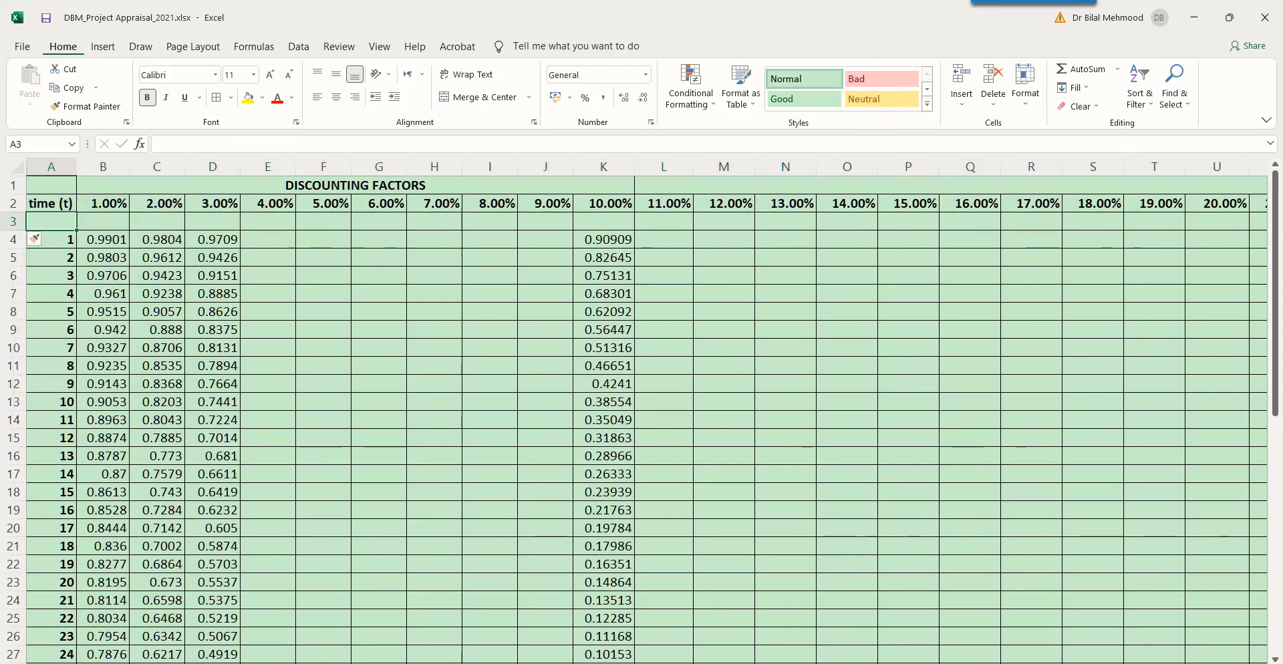
{"action": "type", "text": "0"}
{"action": "key", "text": "Return"}
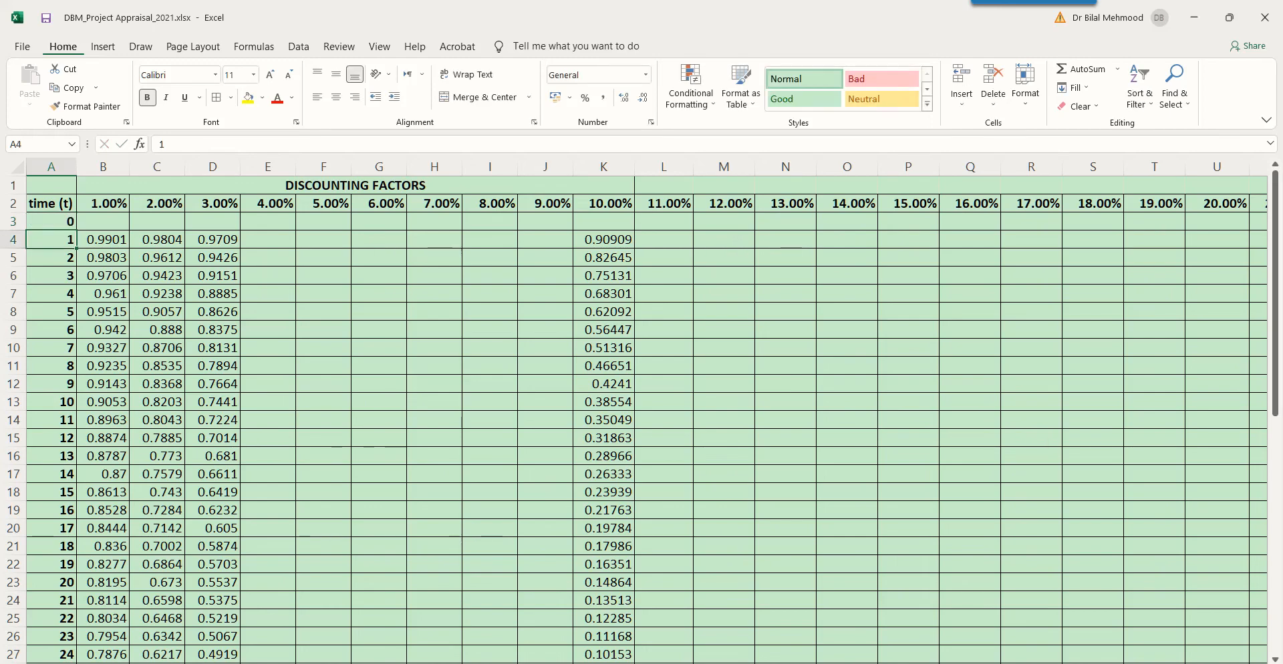
{"action": "left_click", "coordinate": [51, 221]}
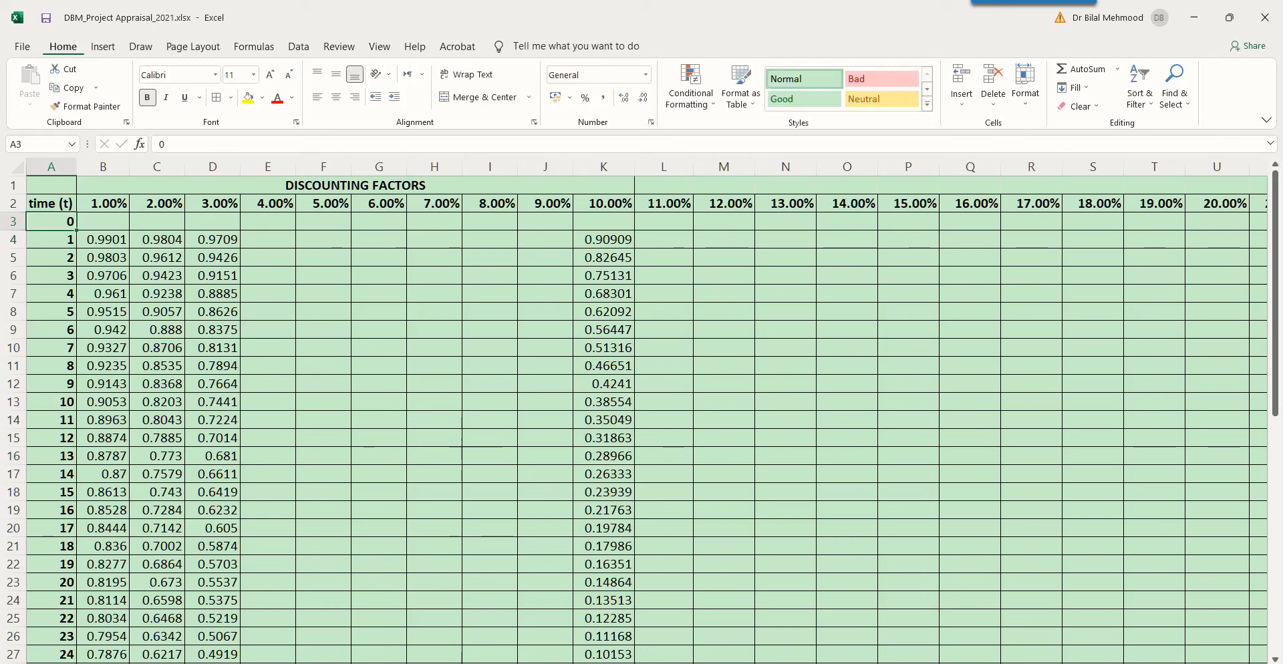
Copy the 1% formula from B4 into B3 for period 0 and check its references
{"action": "left_click", "coordinate": [103, 221]}
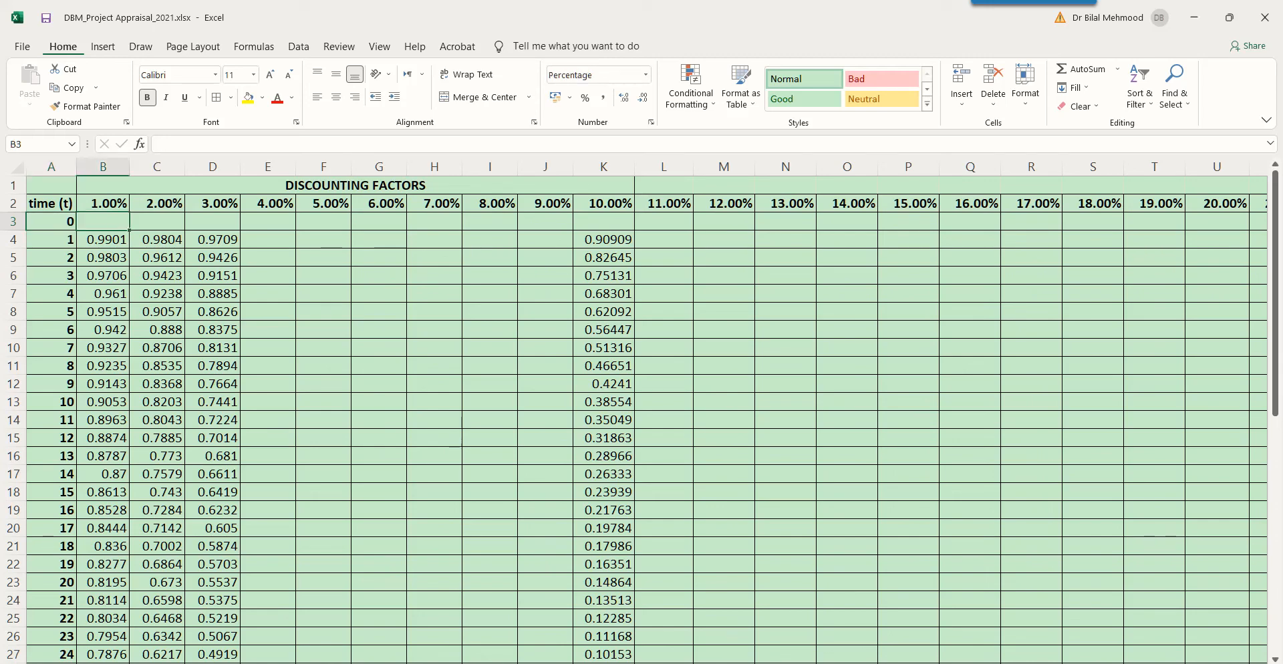
{"action": "left_click", "coordinate": [102, 239]}
{"action": "key", "text": "ctrl+c"}
{"action": "left_click", "coordinate": [103, 221]}
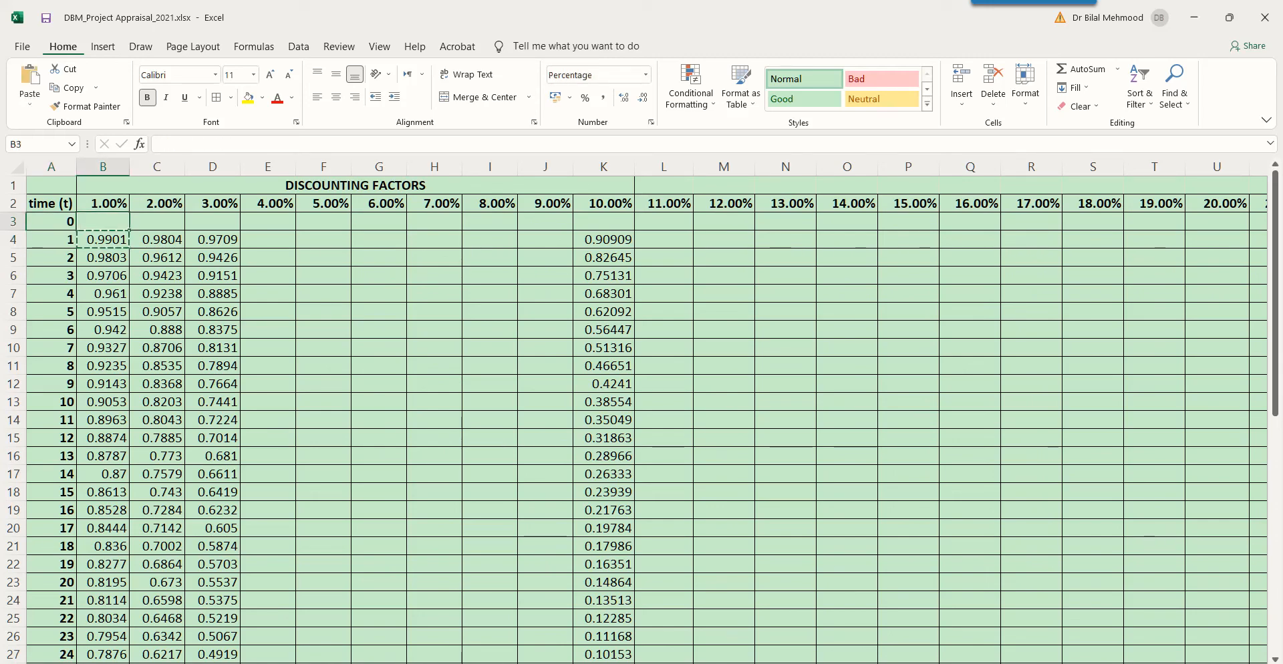
{"action": "key", "text": "ctrl+v"}
{"action": "key", "text": "F2"}
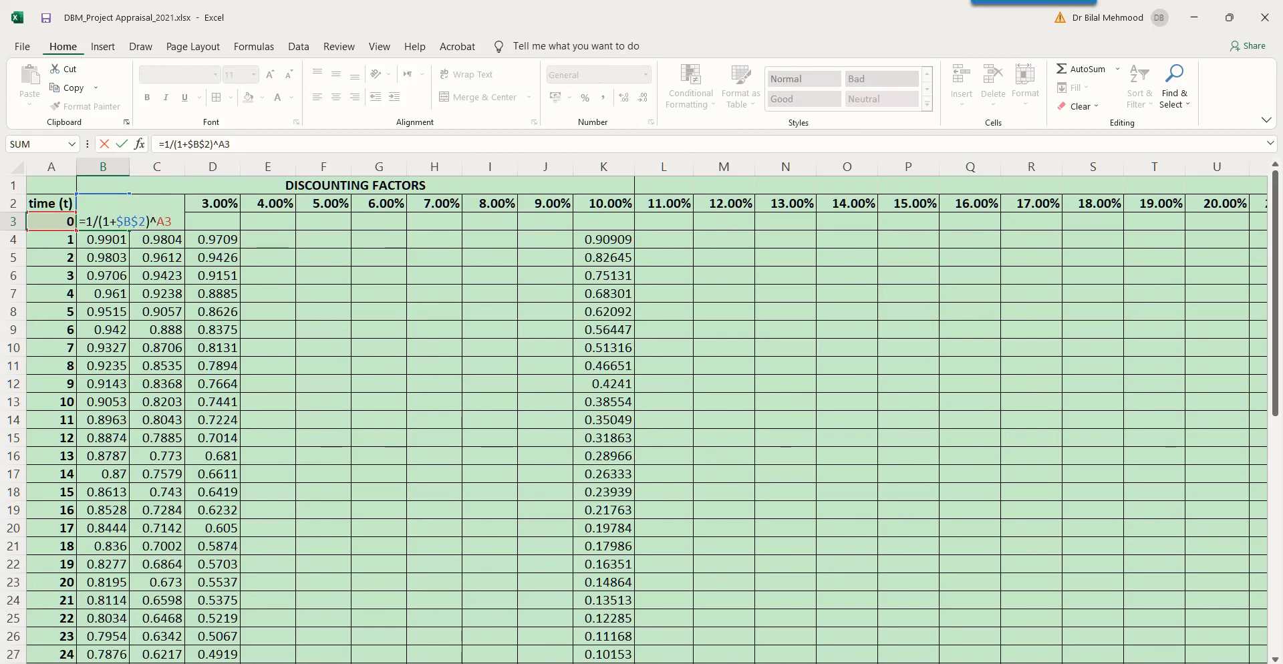
{"action": "key", "text": "Escape"}
Paste the period 0 formula across C3:K3
{"action": "left_click_drag", "start_coordinate": [157, 221], "coordinate": [603, 221]}
{"action": "key", "text": "ctrl+v"}
{"action": "left_click", "coordinate": [104, 221]}
Change the period reference in the C3 formula to A3
{"action": "left_click", "coordinate": [157, 222]}
{"action": "double_click", "coordinate": [194, 221]}
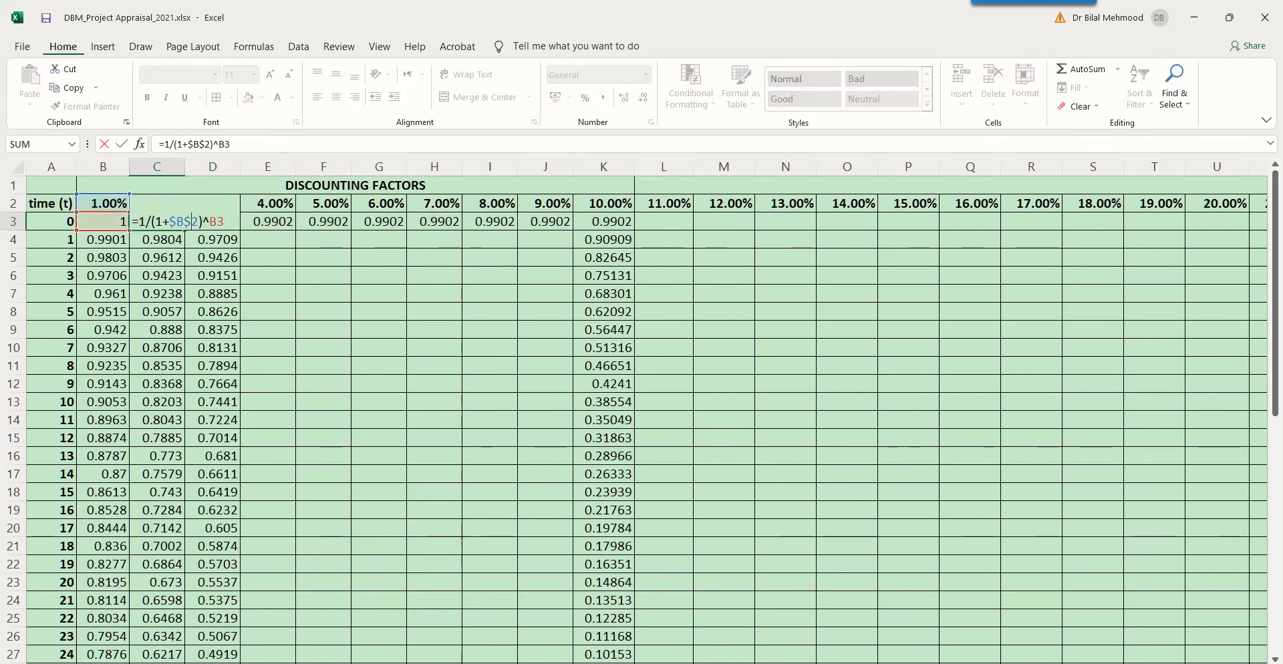
{"action": "key", "text": "shift+Right"}
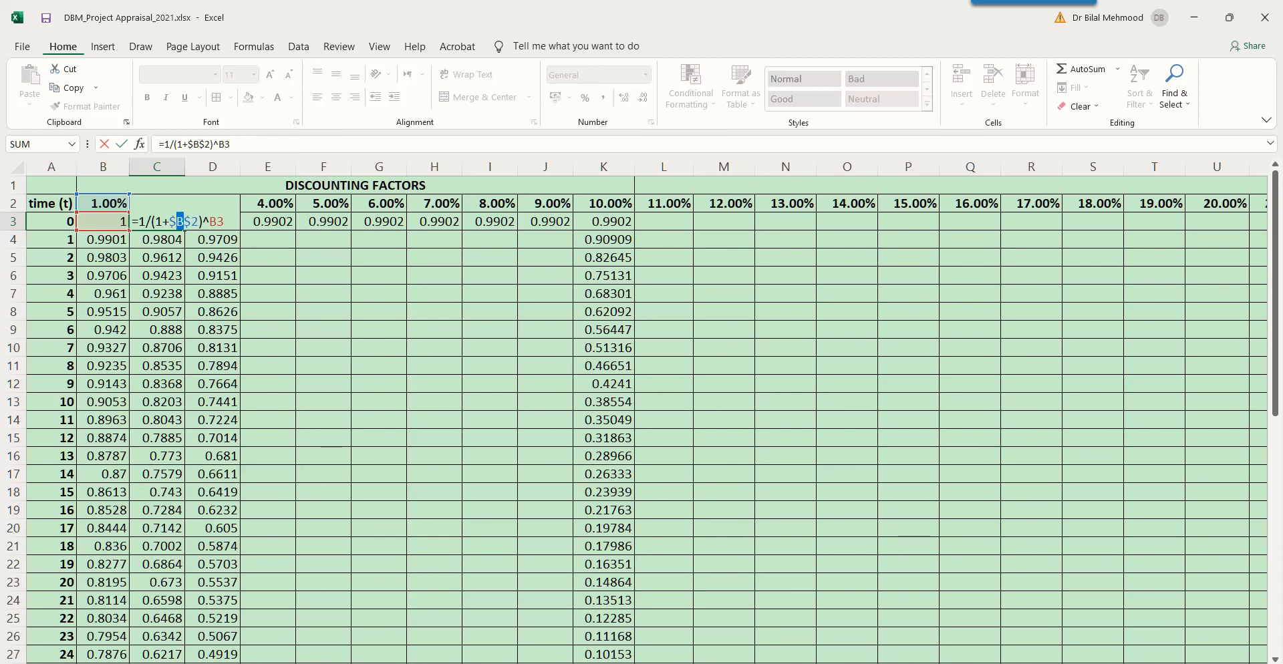
{"action": "left_click", "coordinate": [209, 221]}
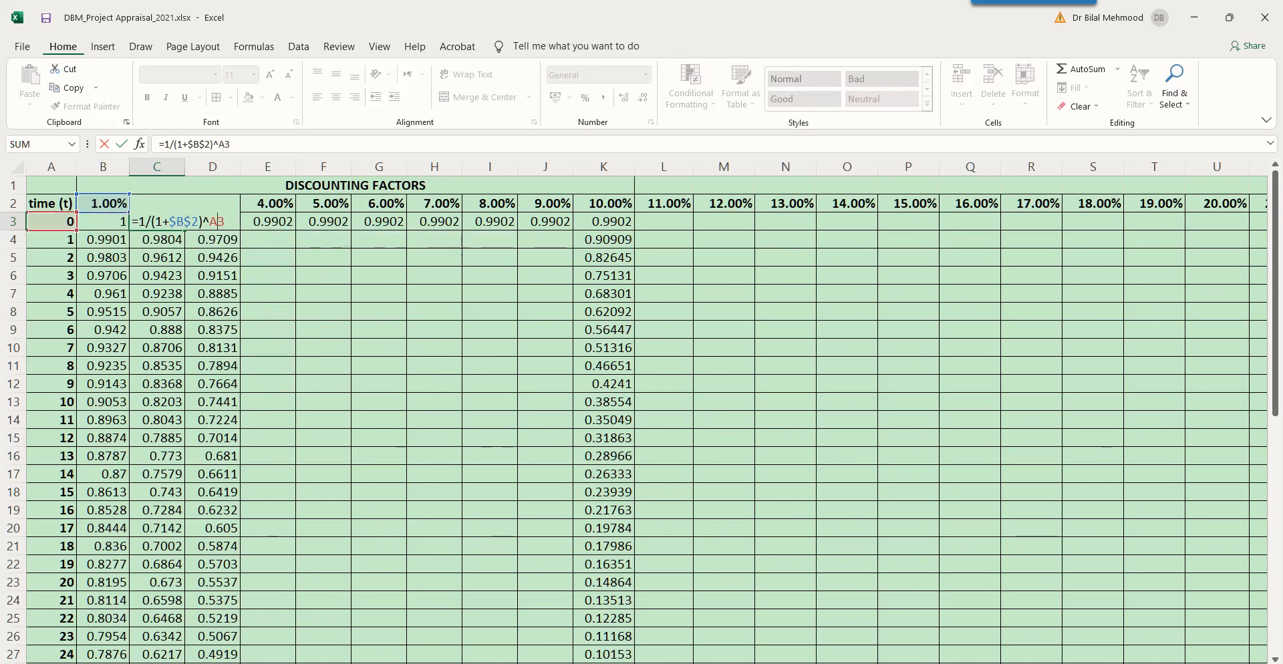
{"action": "key", "text": "Return"}
Change the period reference in the D3, E3 and F3 formulas to A3
{"action": "double_click", "coordinate": [265, 222]}
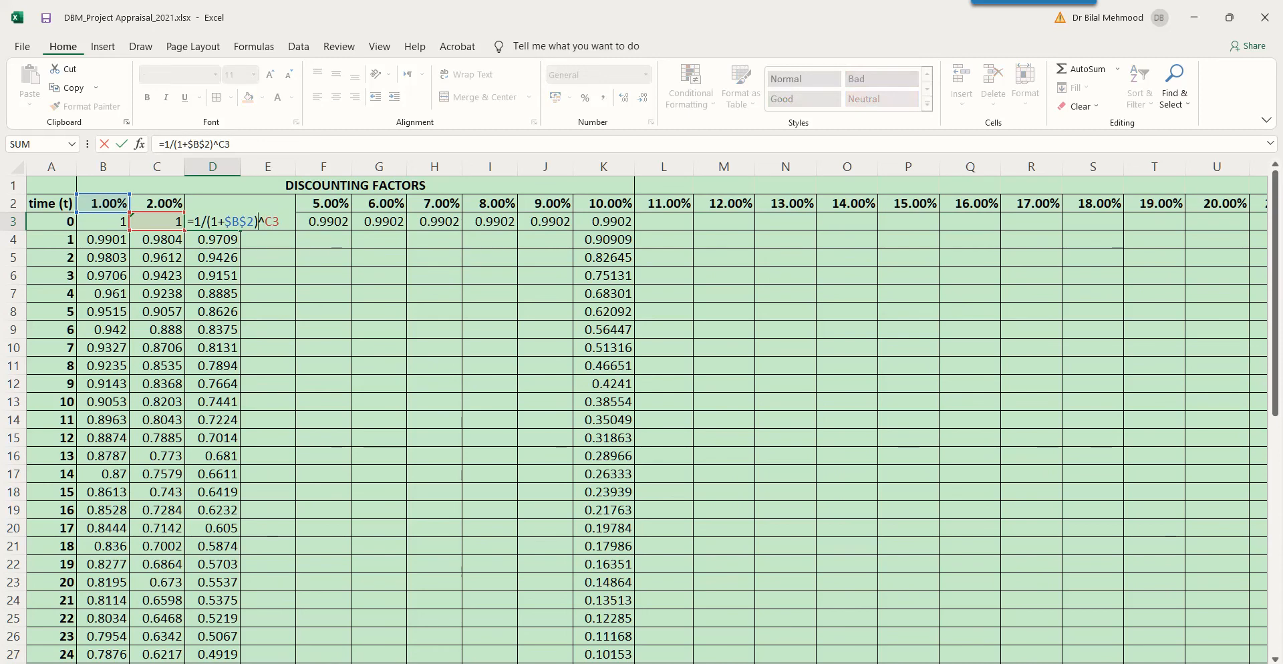
{"action": "key", "text": "Return"}
{"action": "double_click", "coordinate": [336, 222]}
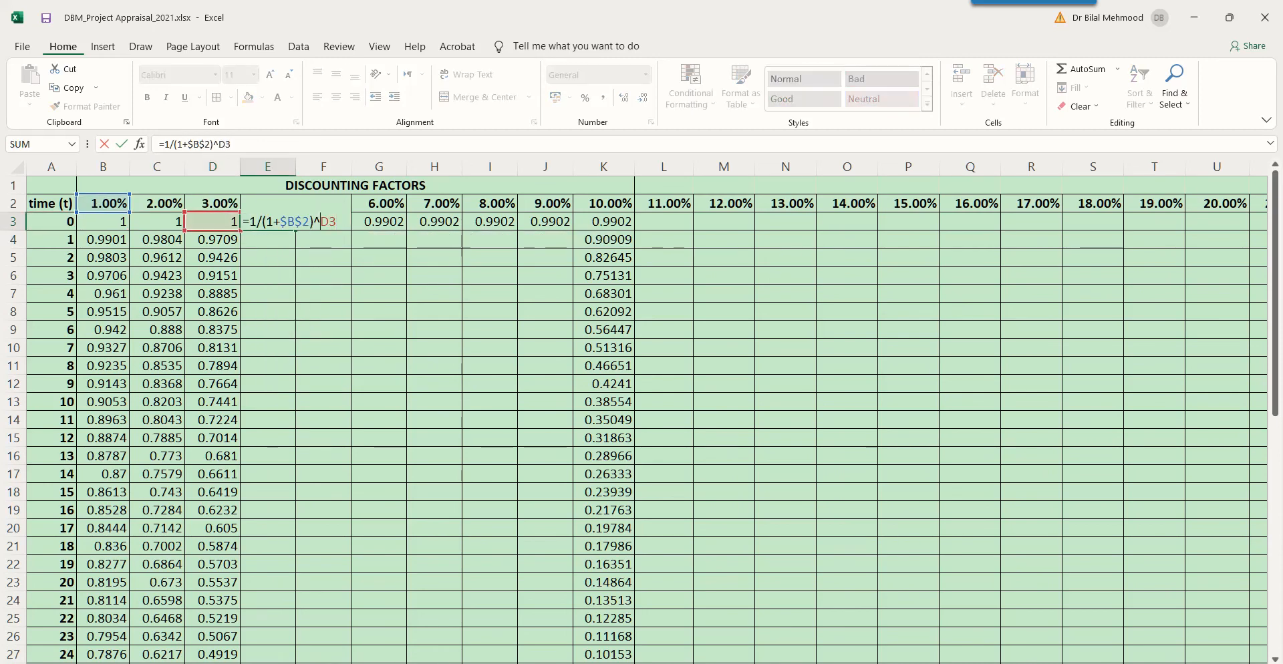
{"action": "key", "text": "Return"}
{"action": "left_click", "coordinate": [323, 221]}
{"action": "double_click", "coordinate": [324, 221]}
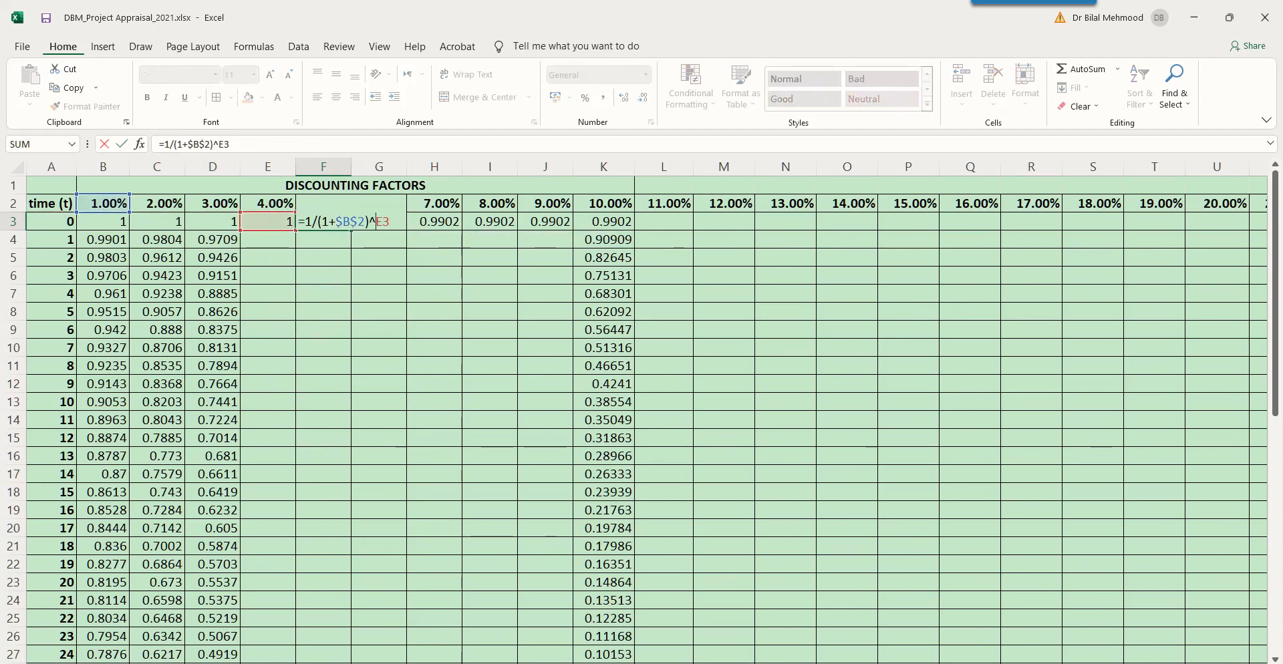
{"action": "key", "text": "Return"}
Change the period reference in the 6% formula in G3 to A3
{"action": "double_click", "coordinate": [379, 221]}
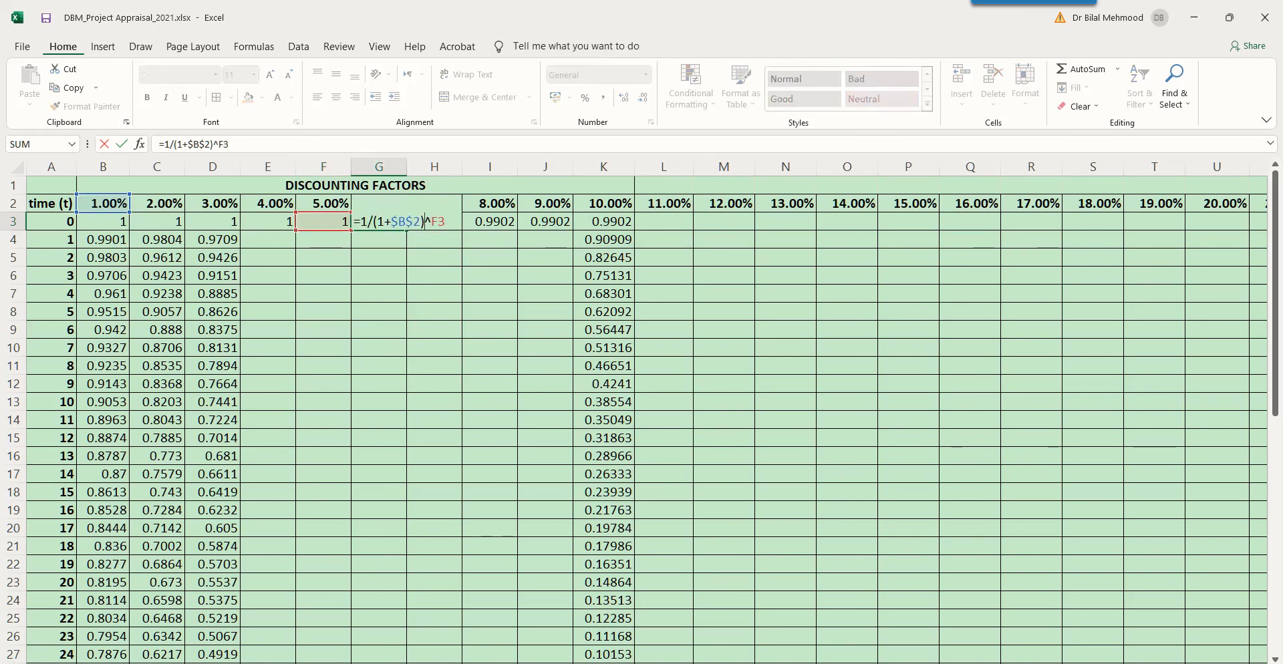
{"action": "key", "text": "Return"}
{"action": "left_click", "coordinate": [379, 221]}
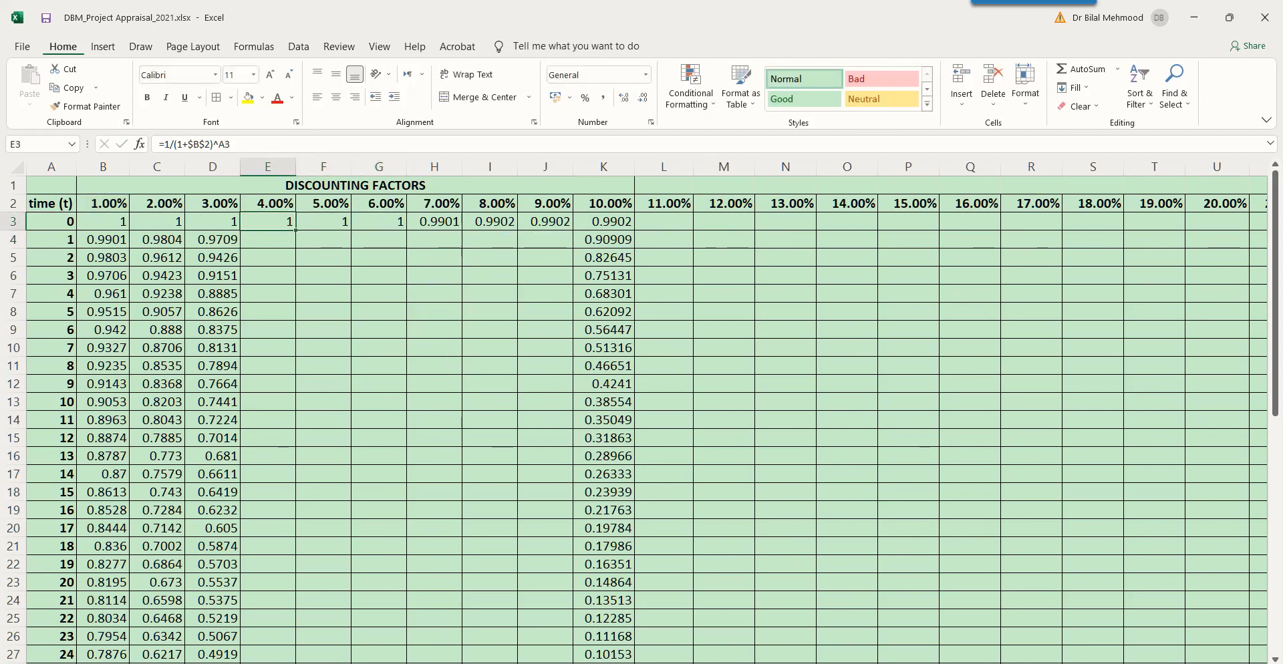
{"action": "key", "text": "F2"}
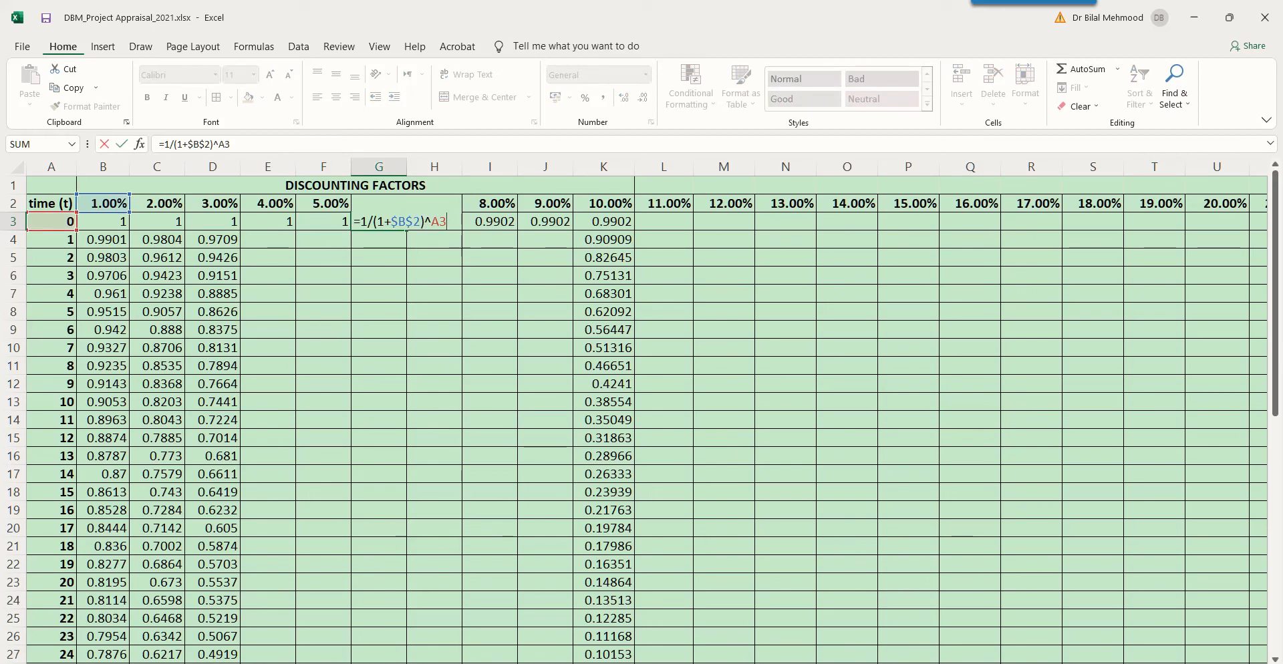
{"action": "key", "text": "Tab"}
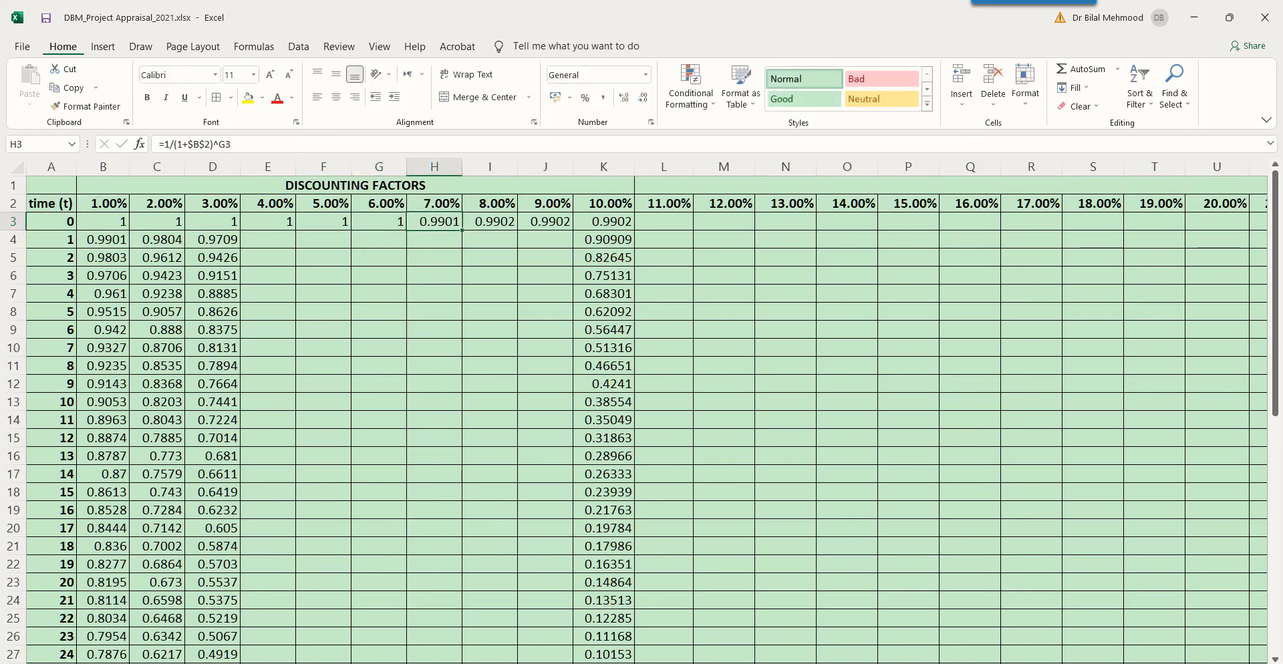
Point the period reference of the 7% and 8% formulas in H3 and I3 to A3
{"action": "key", "text": "F2"}
{"action": "key", "text": "Left"}
{"action": "key", "text": "Left"}
{"action": "type", "text": "A"}
{"action": "key", "text": "Tab"}
{"action": "key", "text": "F2"}
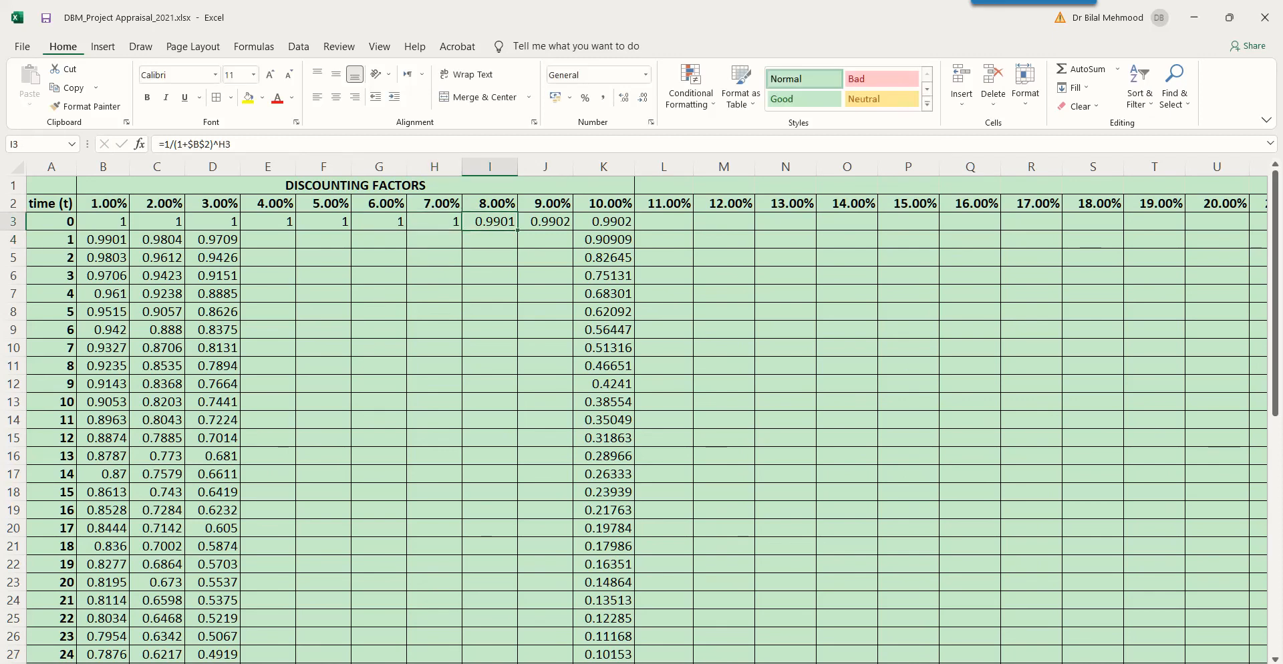
{"action": "key", "text": "Left"}
{"action": "key", "text": "Left"}
{"action": "type", "text": "A"}
{"action": "key", "text": "Tab"}
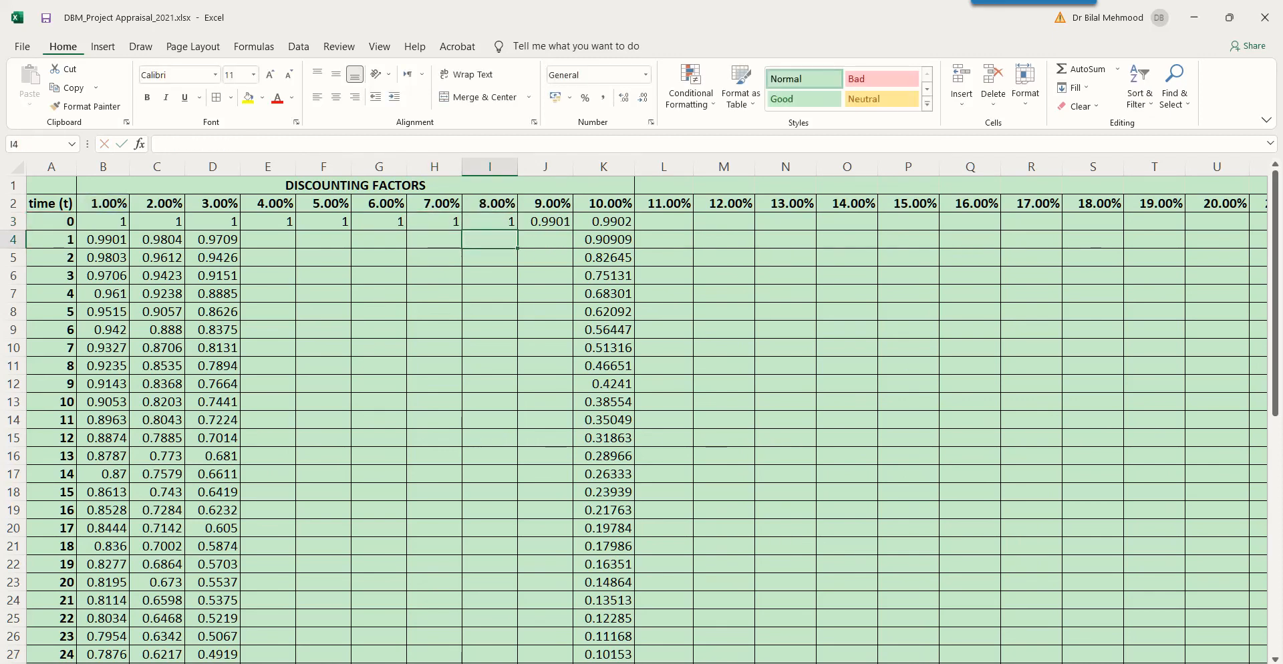
Change the period reference in the 9% and 10% formulas in J3 and K3 to A3
{"action": "key", "text": "F2"}
{"action": "key", "text": "Left"}
{"action": "key", "text": "Left"}
{"action": "type", "text": "A"}
{"action": "key", "text": "Return"}
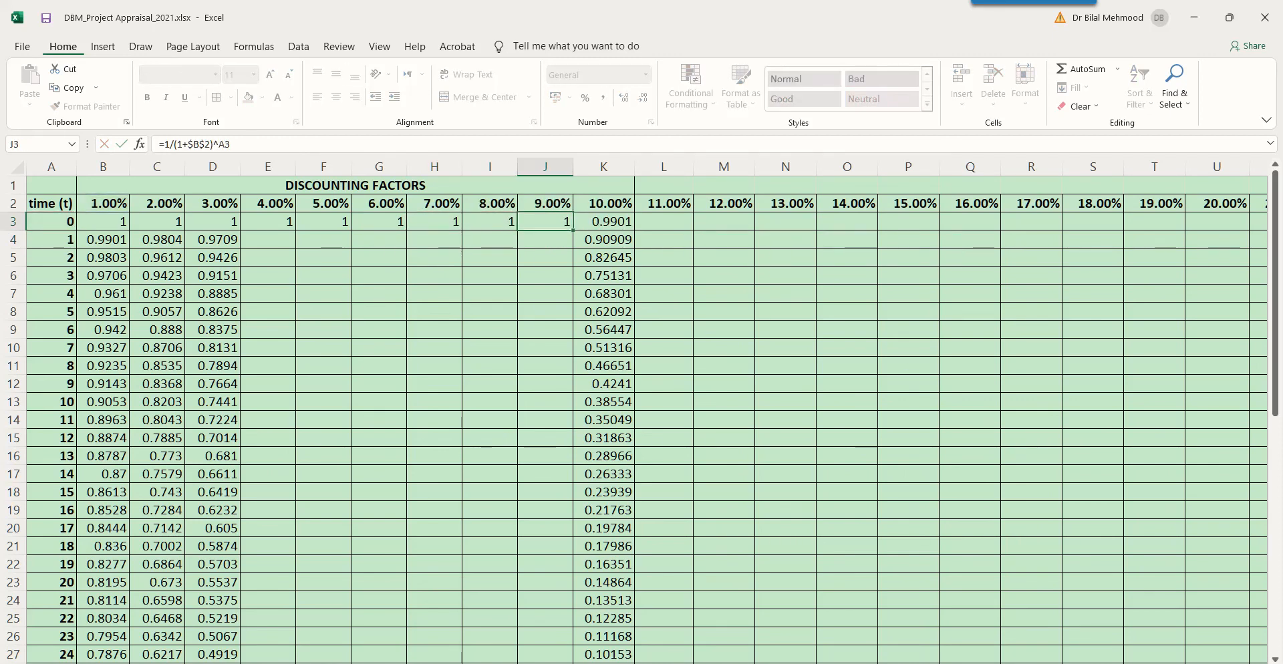
{"action": "key", "text": "Left"}
{"action": "key", "text": "Left"}
{"action": "left_click", "coordinate": [323, 239]}
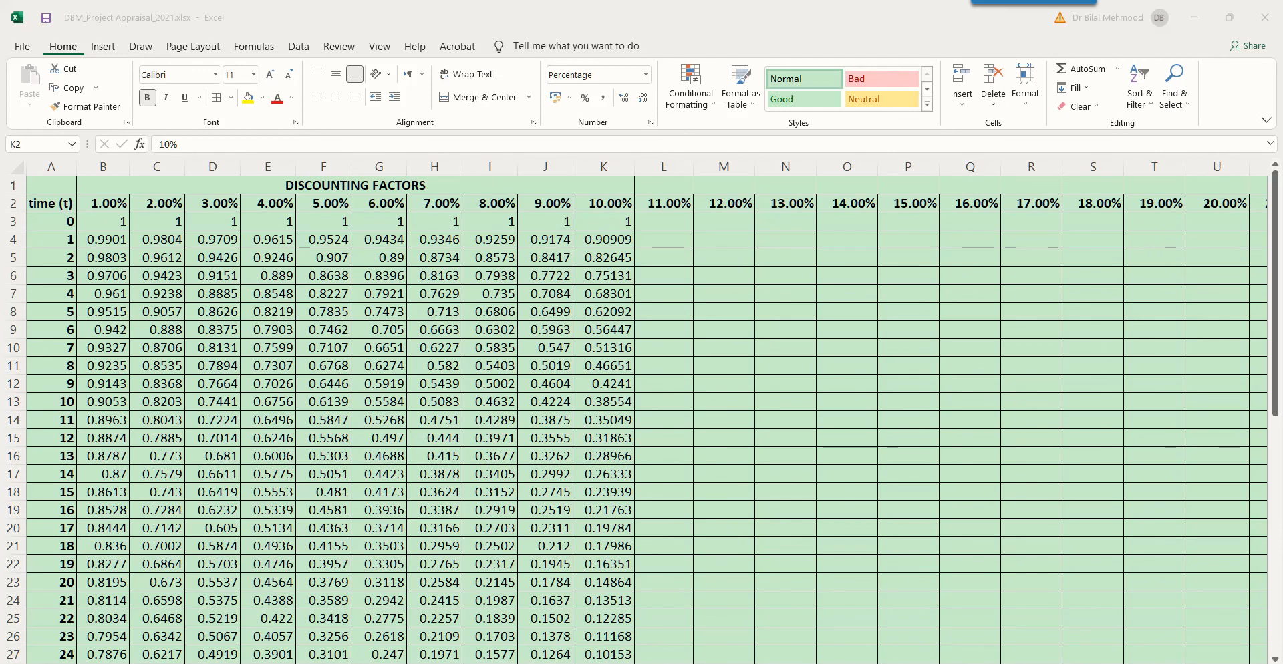
Check the rate and period references of the period 0 formulas in K3 and E3
{"action": "key", "text": "Down"}
{"action": "key", "text": "F2"}
{"action": "key", "text": "Escape"}
{"action": "key", "text": "Left"}
{"action": "key", "text": "Left"}
{"action": "key", "text": "Left"}
{"action": "key", "text": "Left"}
{"action": "key", "text": "Left"}
{"action": "key", "text": "Left"}
{"action": "key", "text": "F2"}
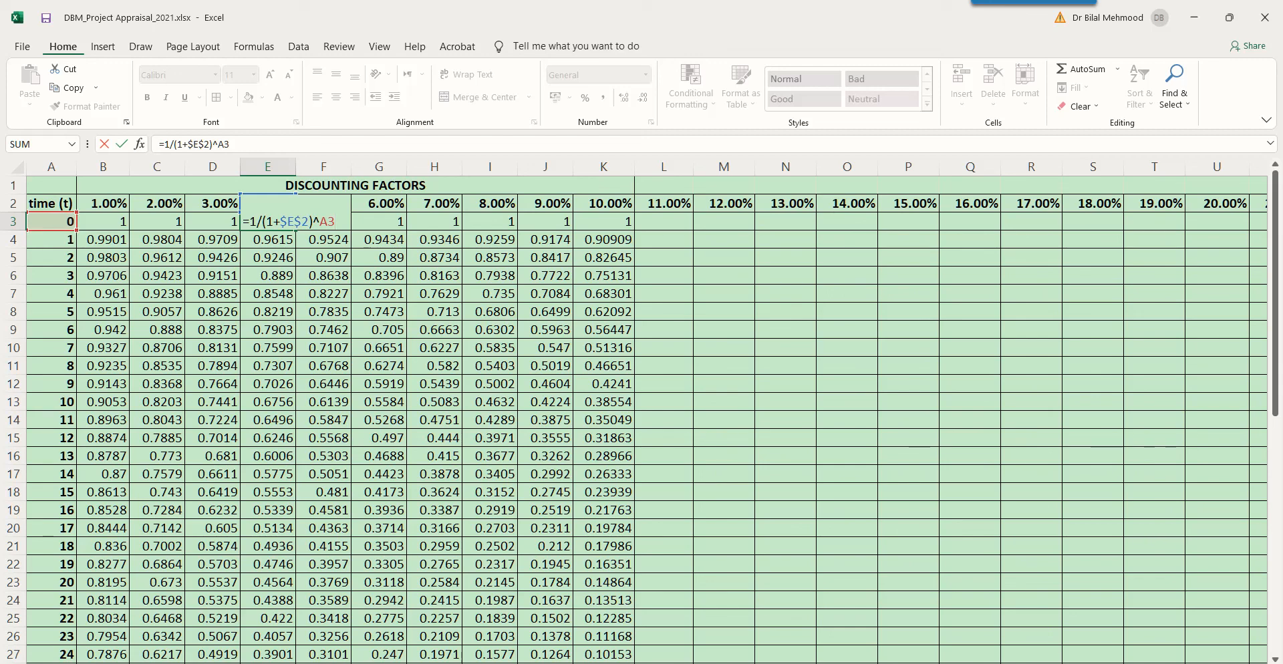
{"action": "key", "text": "ctrl+Return"}
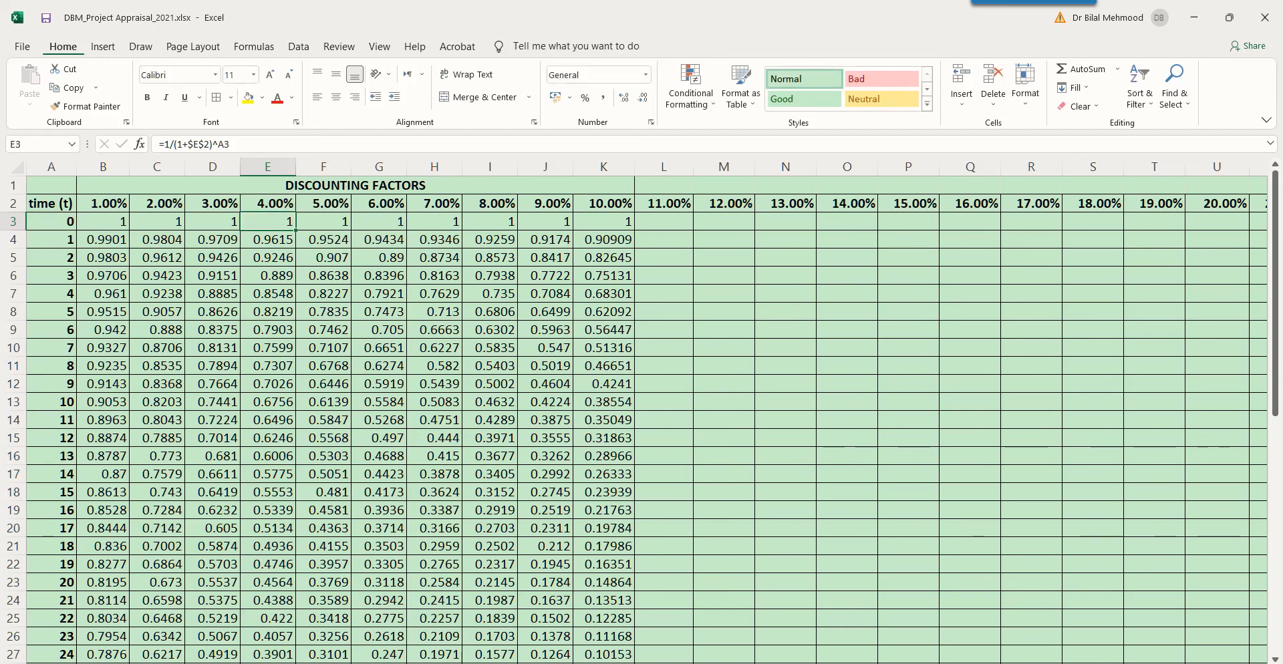
Check the 4% formula for period 50 in E53 against its rate and period cells
{"action": "key", "text": "ctrl+Down"}
{"action": "key", "text": "Up"}
{"action": "left_click", "coordinate": [267, 654]}
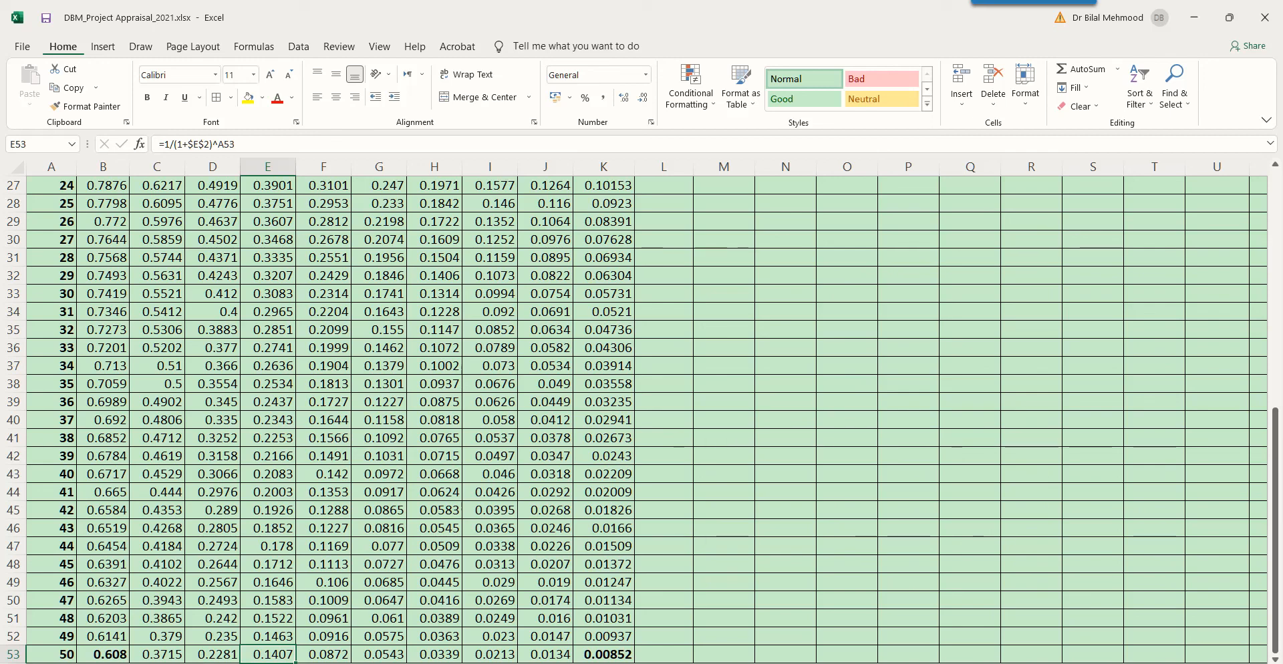
{"action": "key", "text": "F2"}
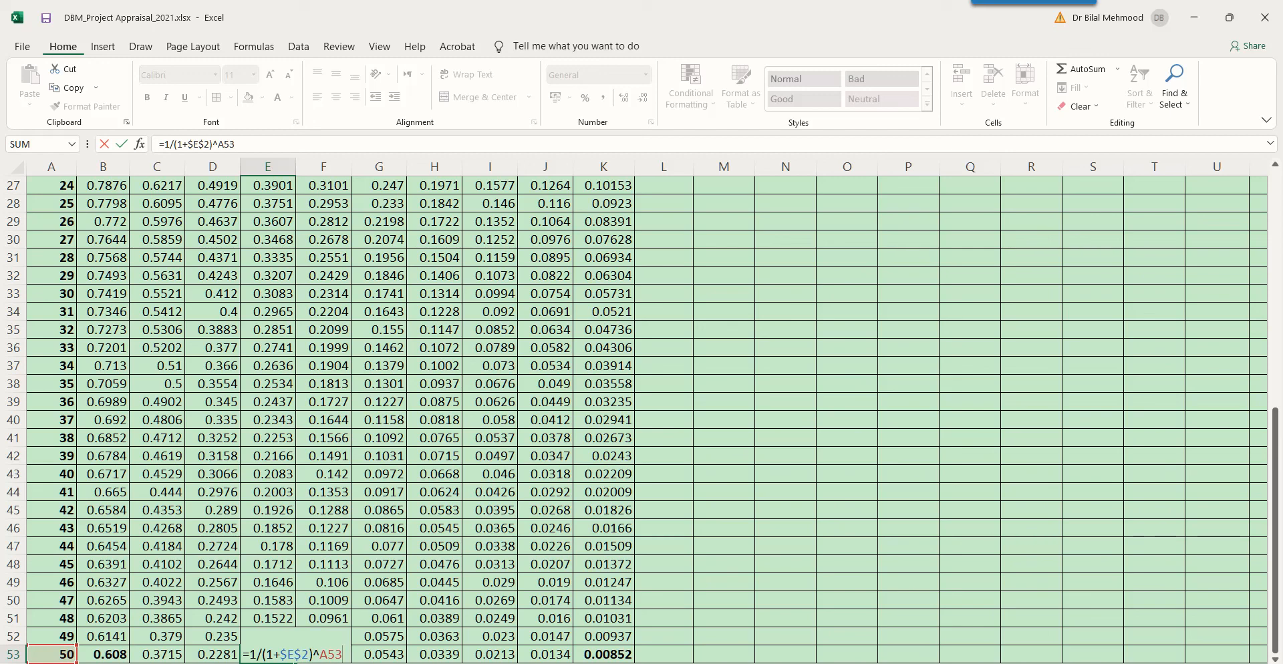
{"action": "scroll", "coordinate": [641, 414], "scroll_direction": "up", "scroll_amount": 9}
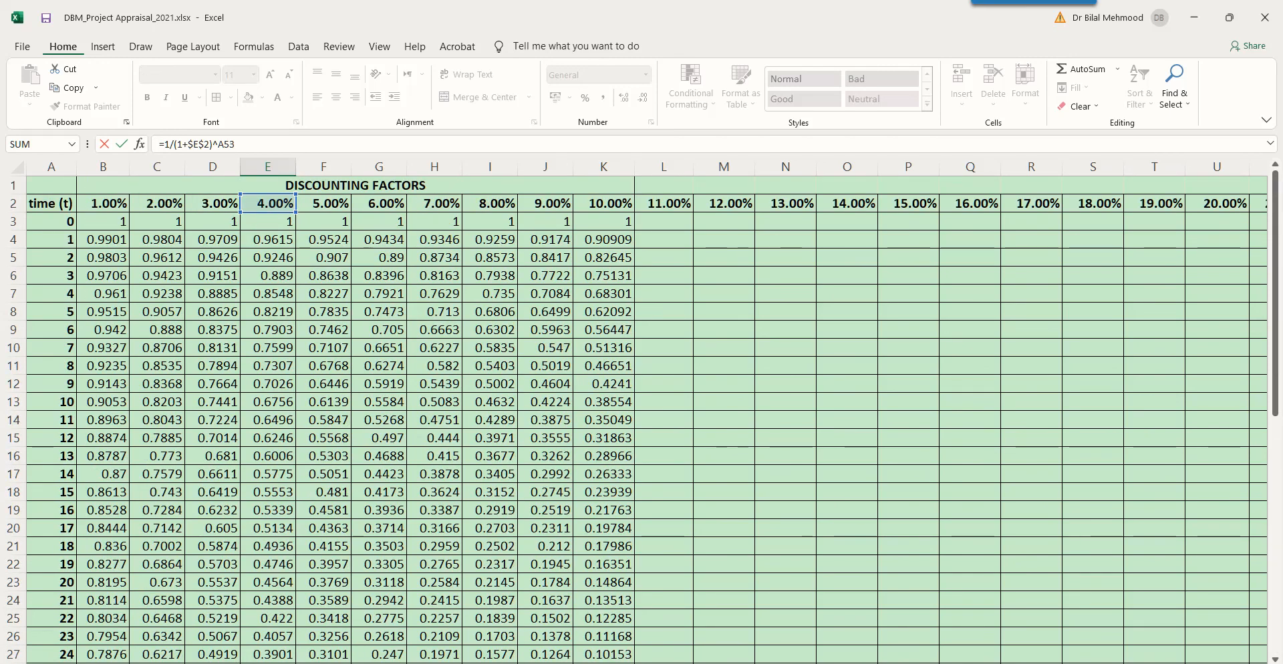
{"action": "key", "text": "Escape"}
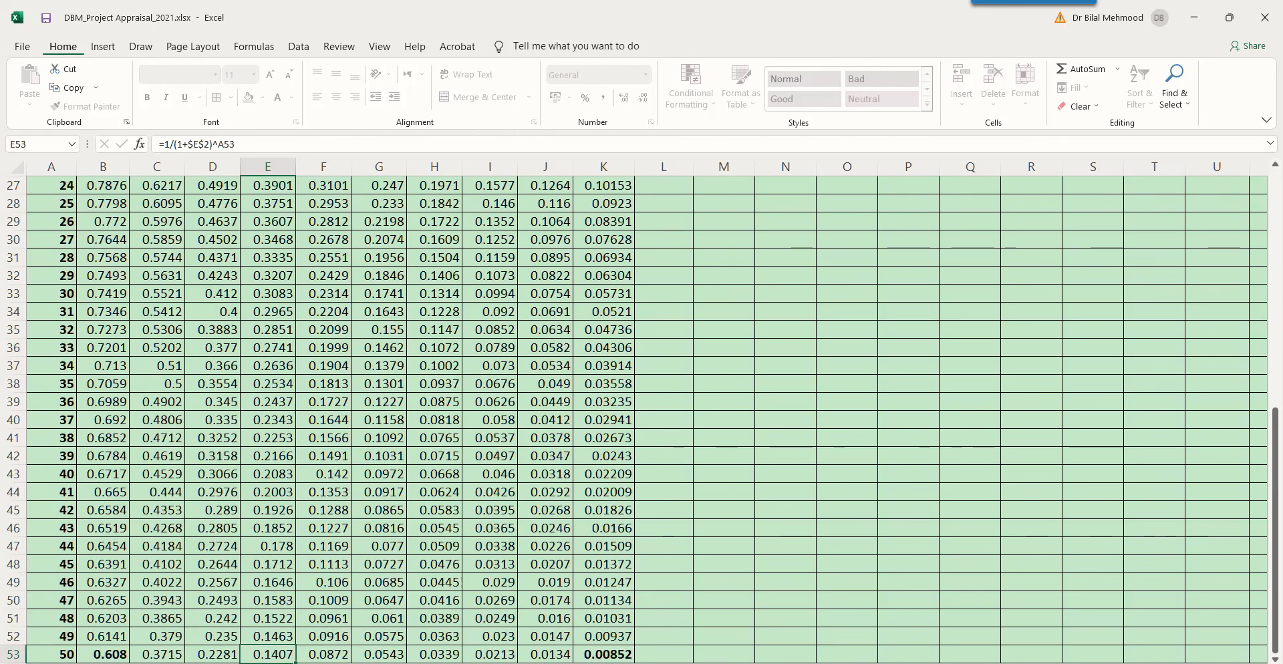
Check the 8% formula for period 50 in I53 against its rate and period cells
{"action": "scroll", "coordinate": [641, 414], "scroll_direction": "down", "scroll_amount": 6}
{"action": "scroll", "coordinate": [641, 414], "scroll_direction": "up", "scroll_amount": 3}
{"action": "left_click", "coordinate": [490, 492]}
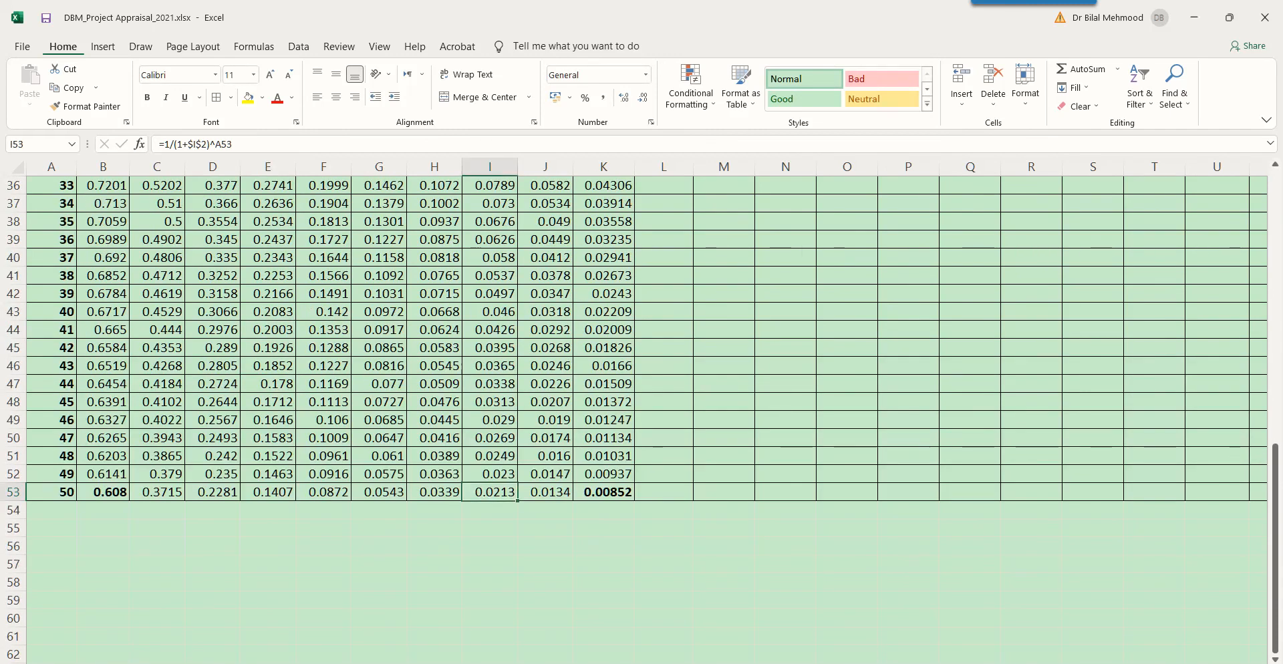
{"action": "key", "text": "F2"}
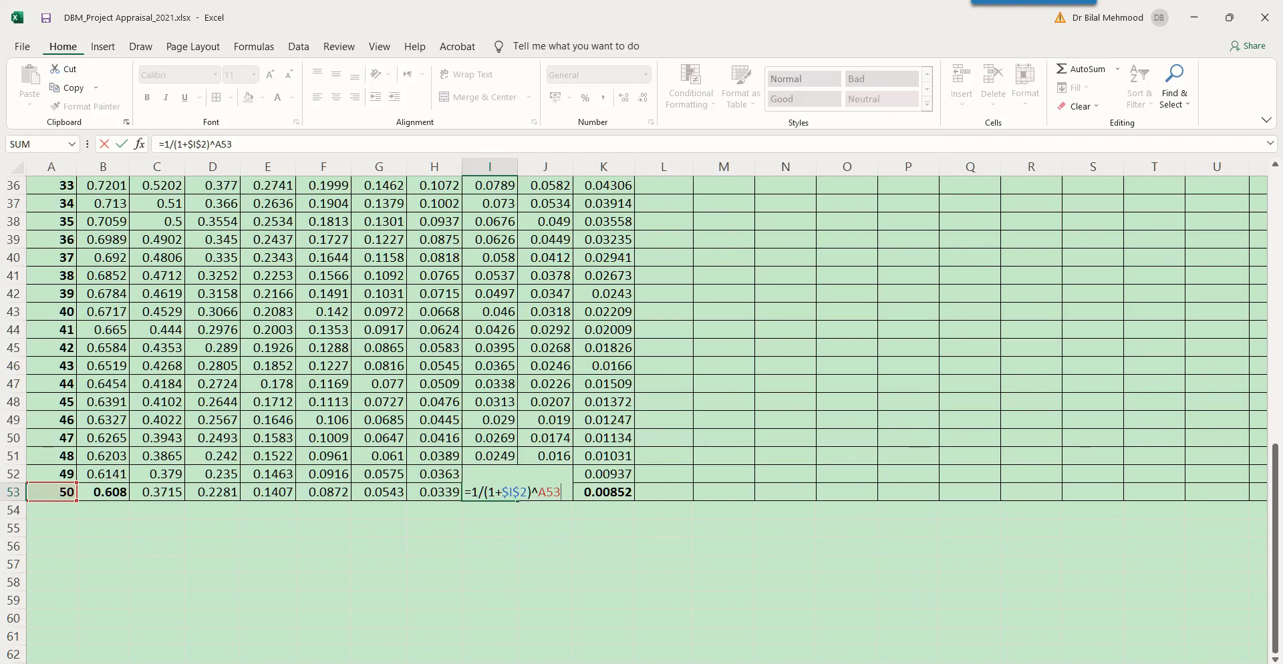
{"action": "scroll", "coordinate": [641, 414], "scroll_direction": "up", "scroll_amount": 12}
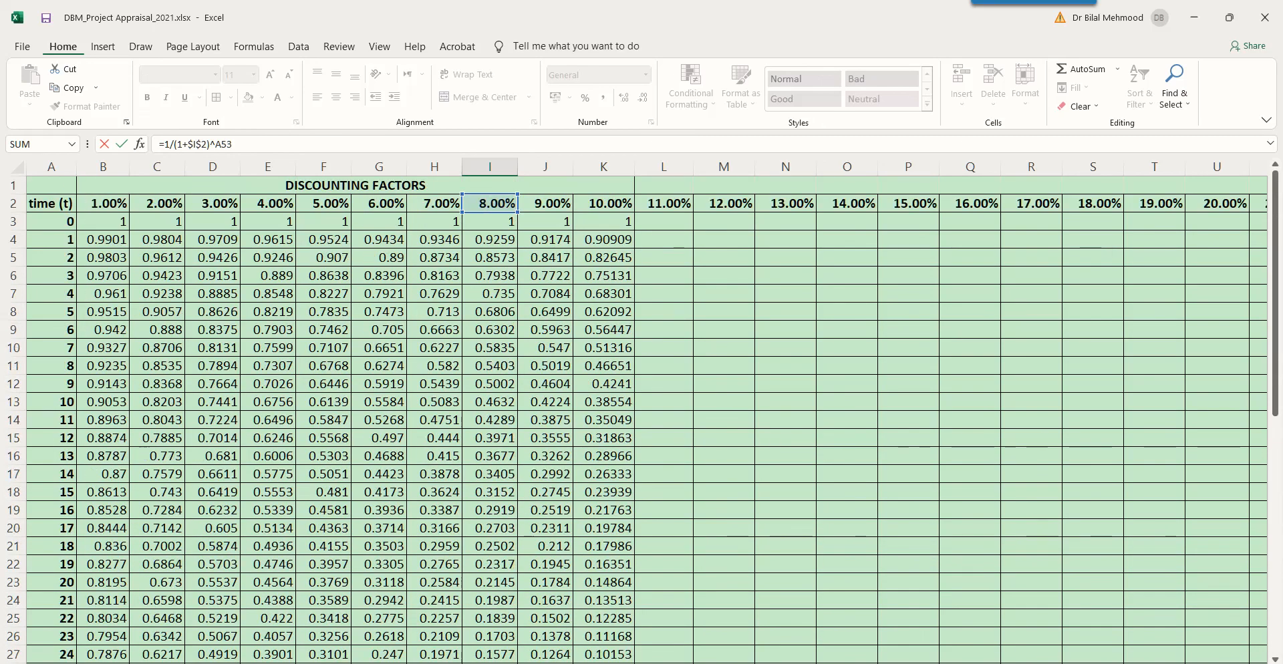
Check the references of the 10% formula in K53 and review the factors table back up to its header row
{"action": "scroll", "coordinate": [642, 414], "scroll_direction": "down", "scroll_amount": 9}
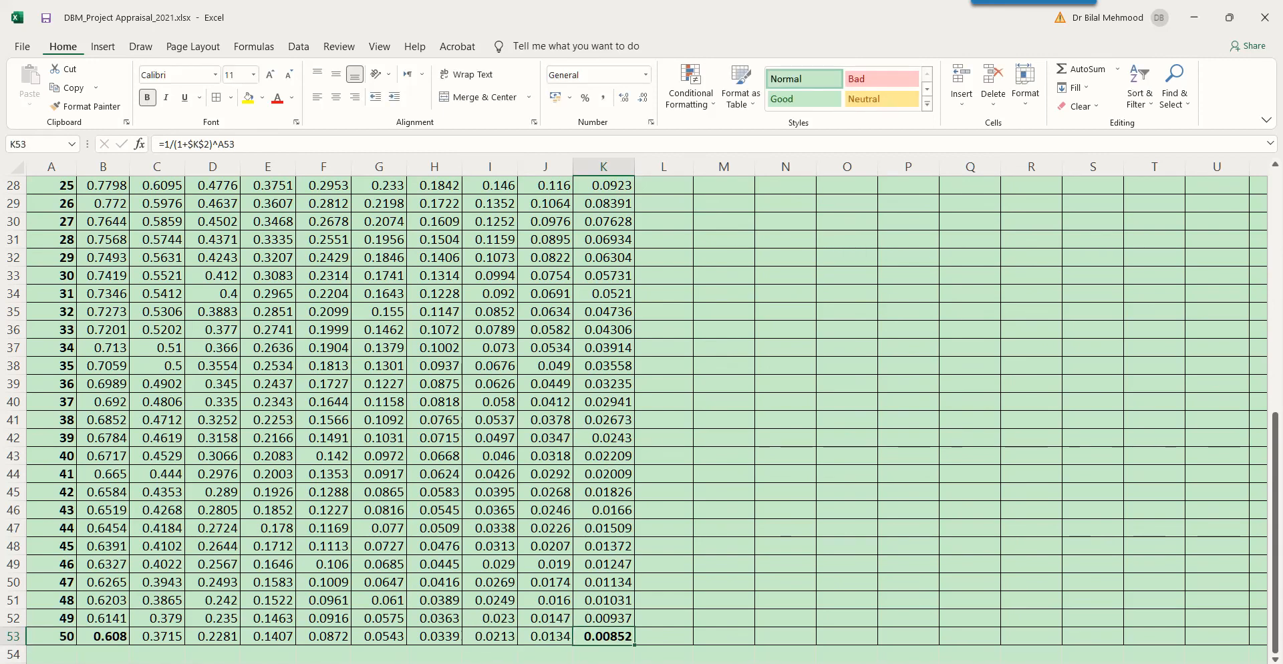
{"action": "key", "text": "F2"}
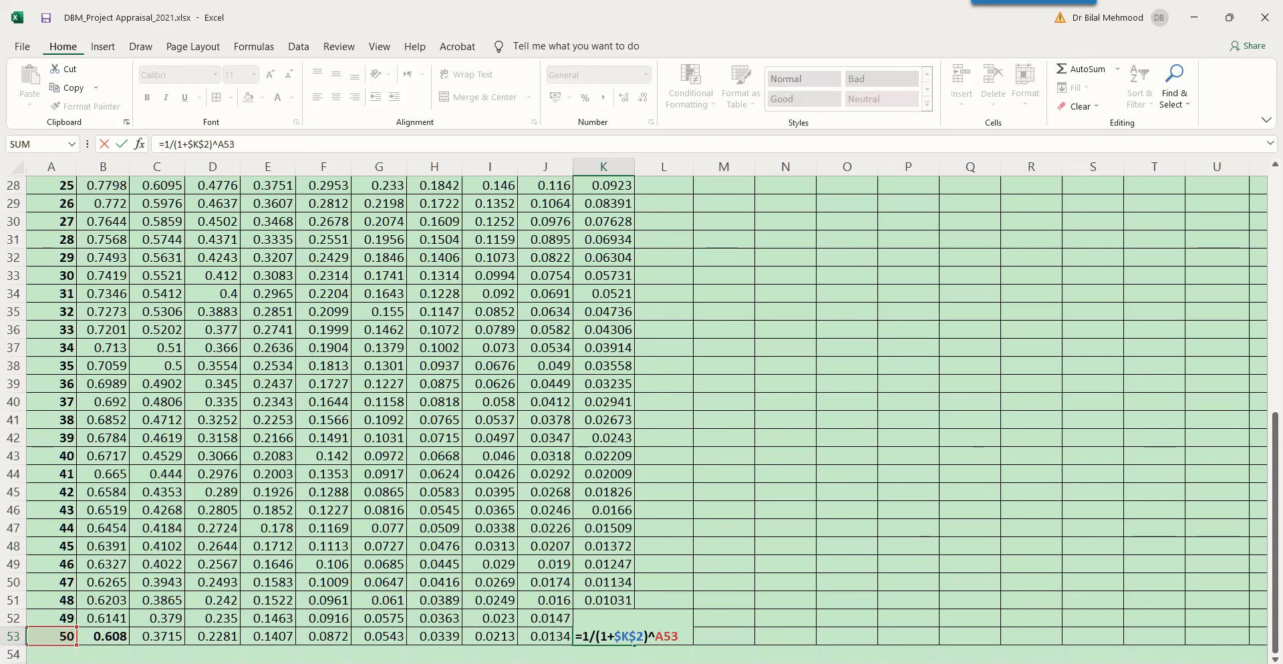
{"action": "key", "text": "Escape"}
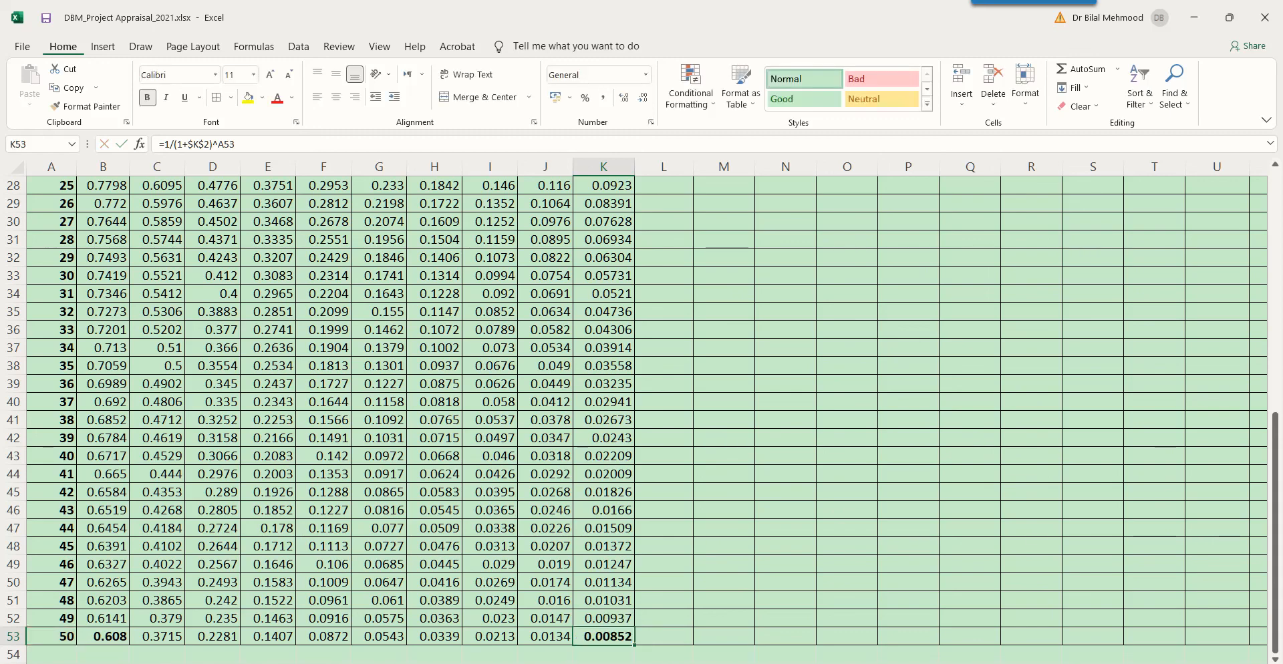
{"action": "scroll", "coordinate": [642, 414], "scroll_direction": "up", "scroll_amount": 3}
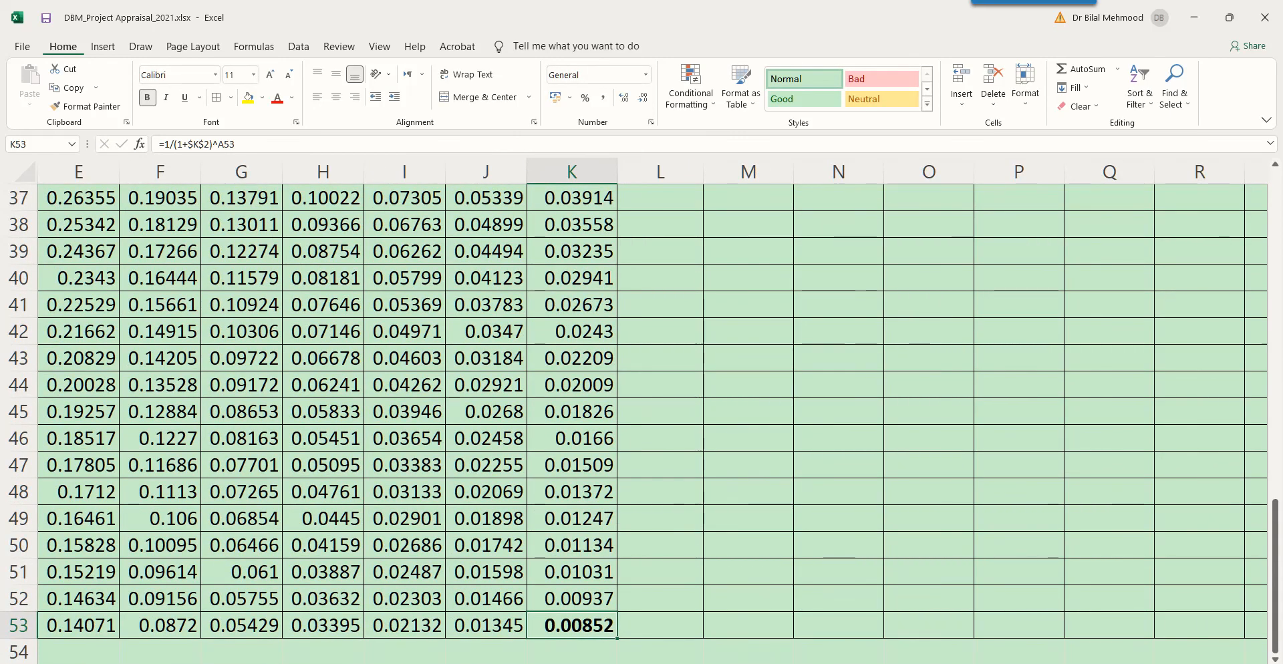
{"action": "scroll", "coordinate": [642, 414], "scroll_direction": "left", "scroll_amount": 2}
{"action": "scroll", "coordinate": [641, 414], "scroll_direction": "up", "scroll_amount": 8}
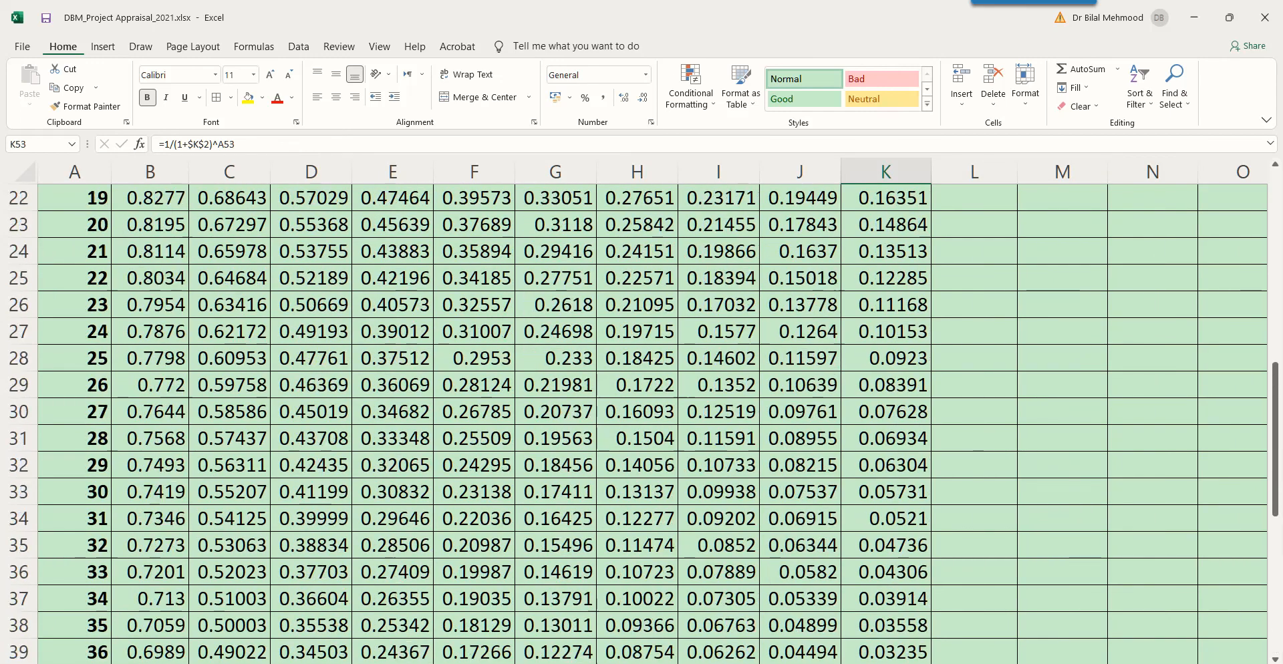
{"action": "scroll", "coordinate": [641, 414], "scroll_direction": "up", "scroll_amount": 4}
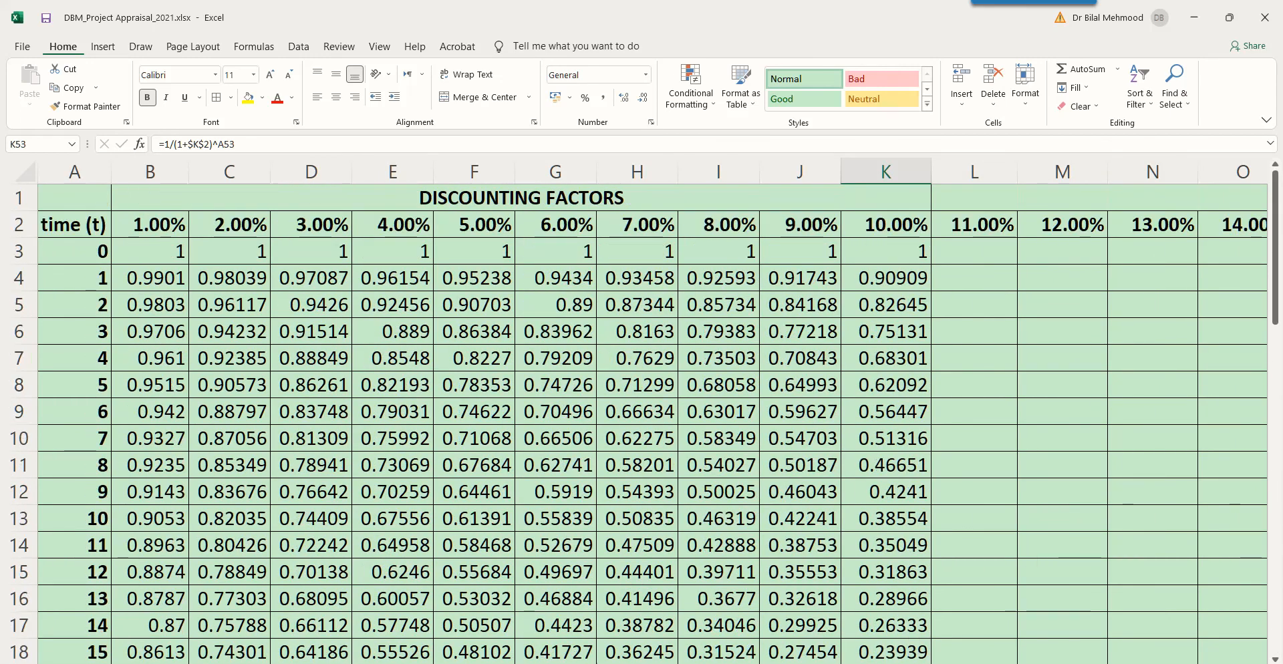